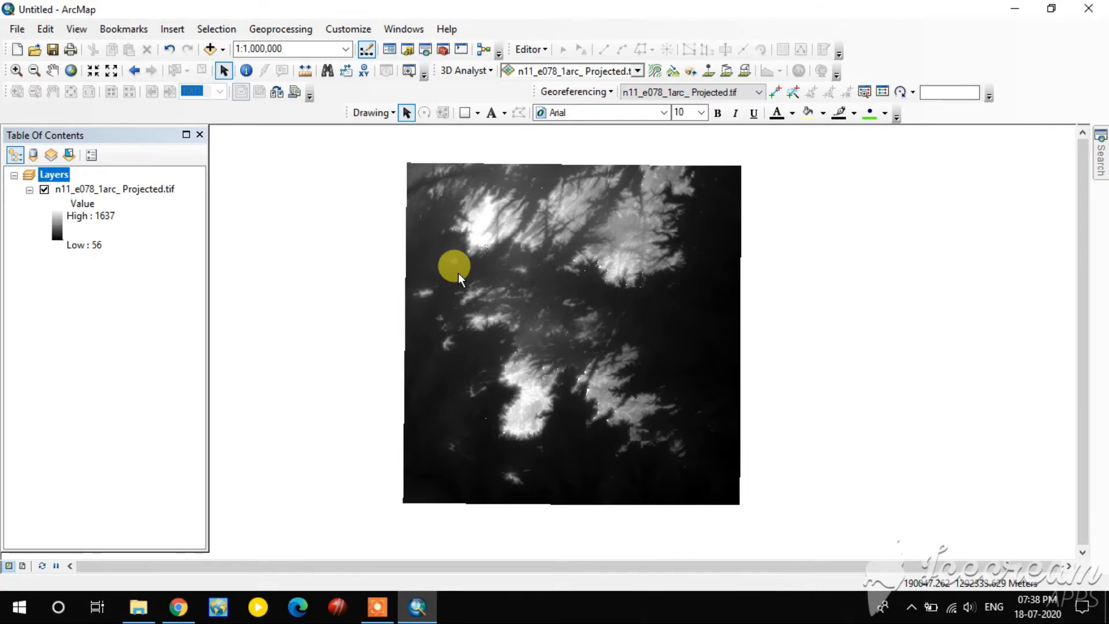
Add the Study area layer to the map from the folder next to DEM
left_click_drag(528, 247, 509, 270)
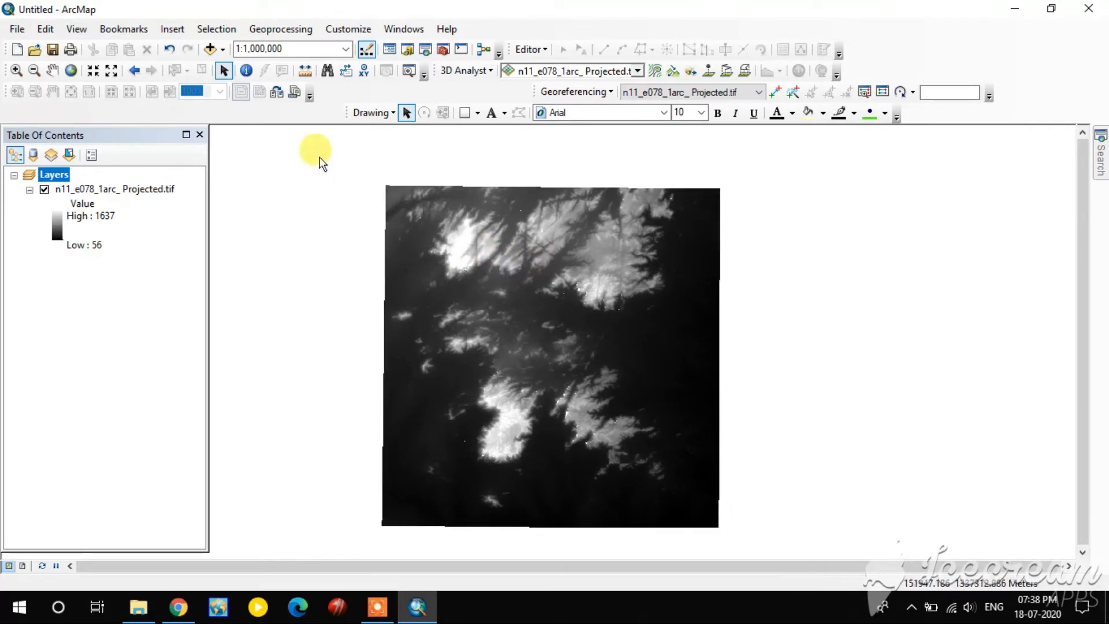
left_click(209, 49)
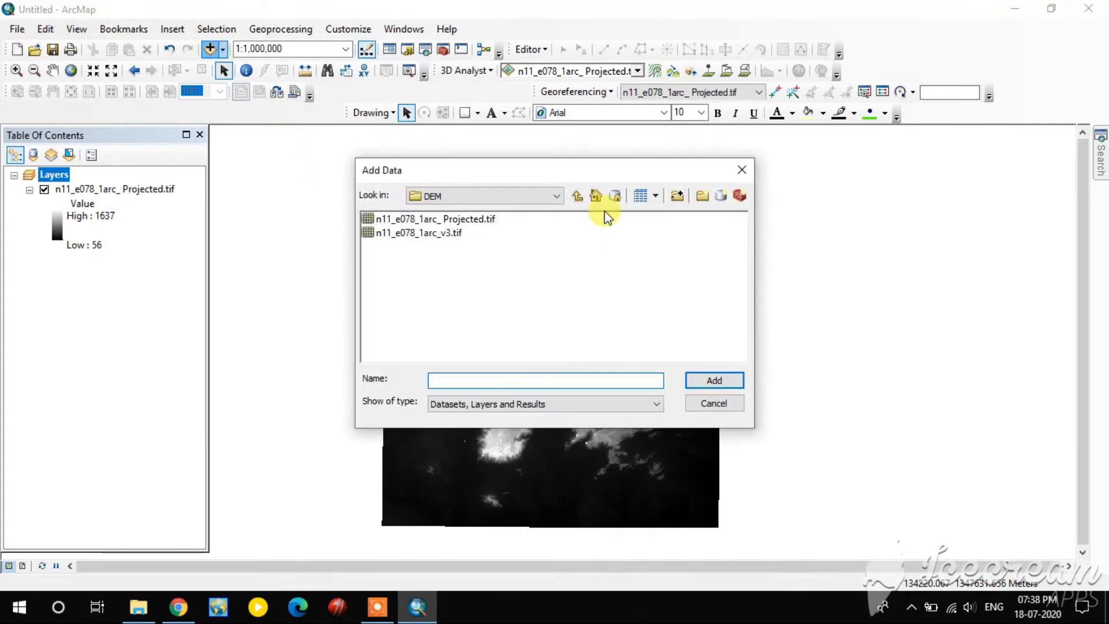
left_click(576, 196)
double_click(404, 314)
left_click(408, 275)
left_click(714, 380)
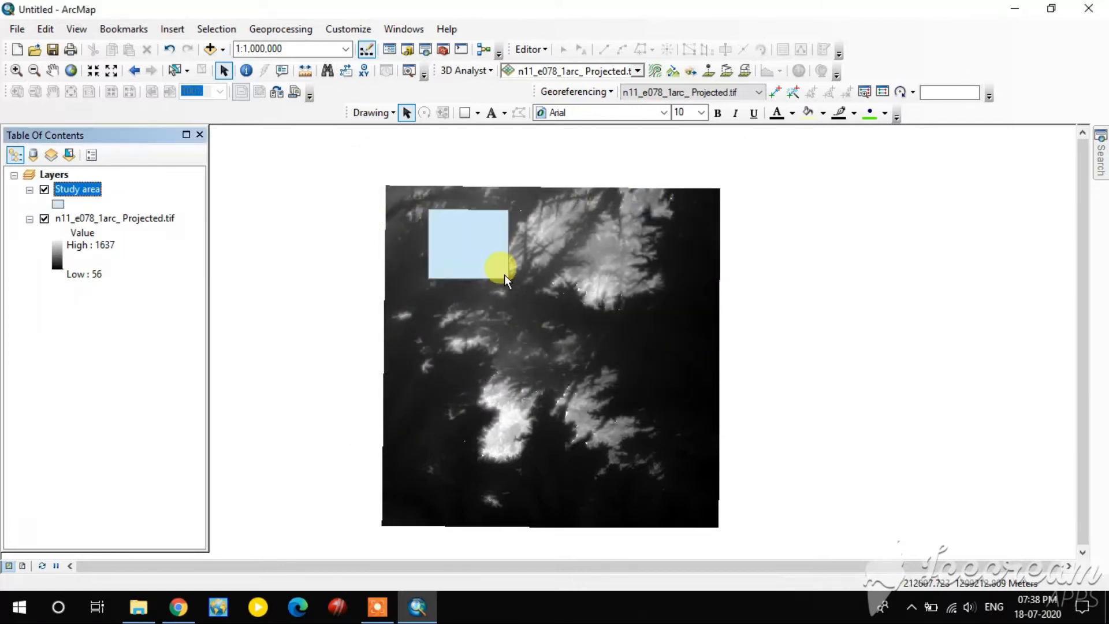
Symbolize the Study area polygon with no fill colour and a red outline
scroll(456, 211, "up", 1)
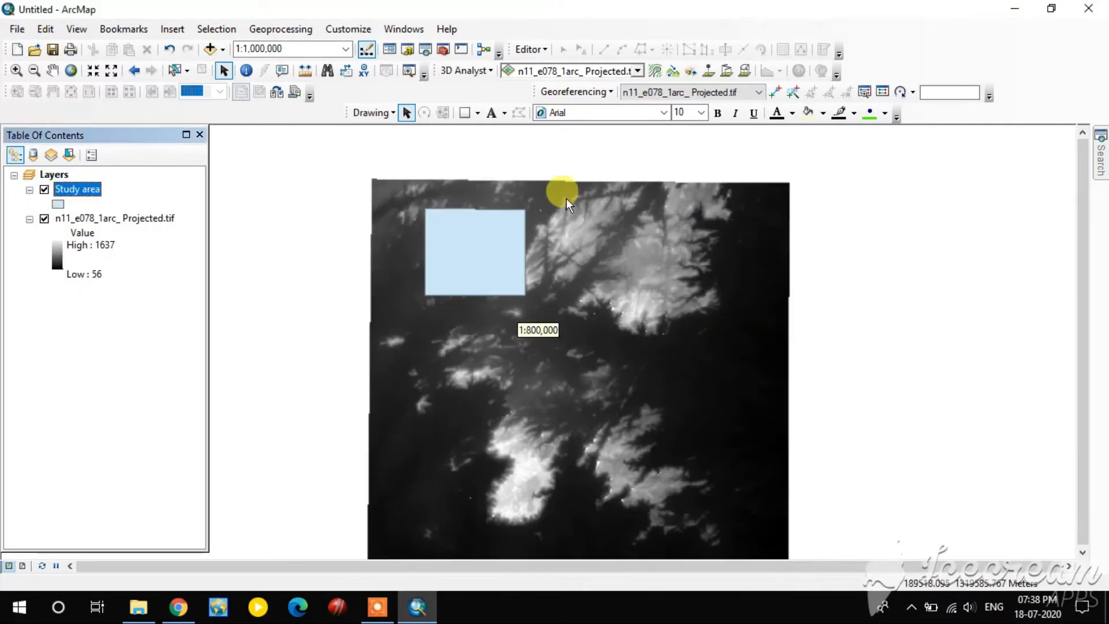
left_click(57, 204)
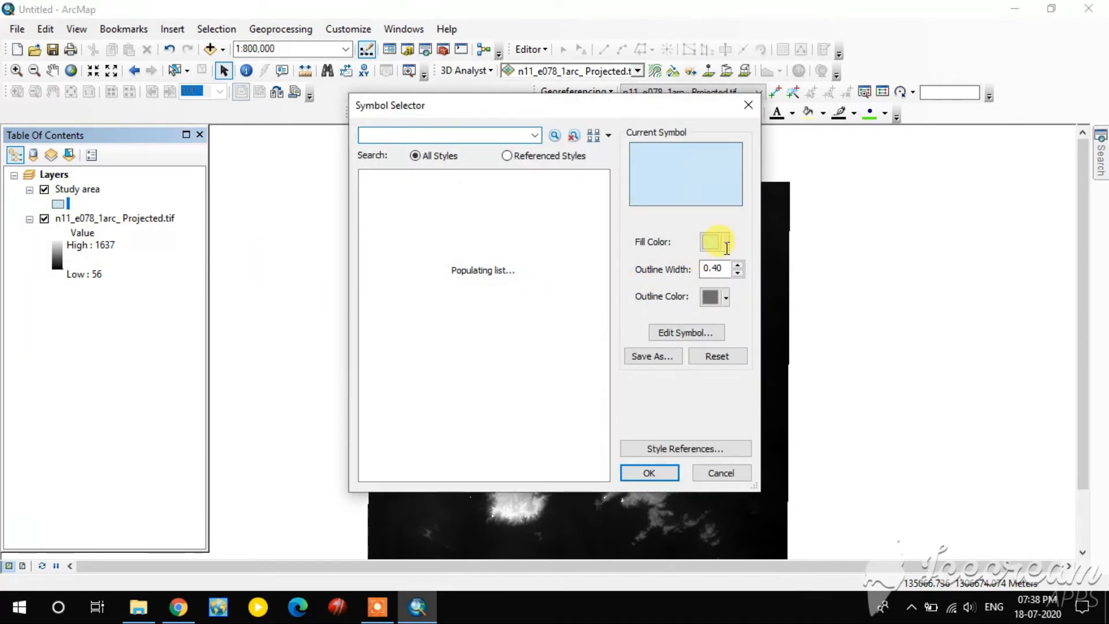
left_click(728, 241)
left_click(733, 265)
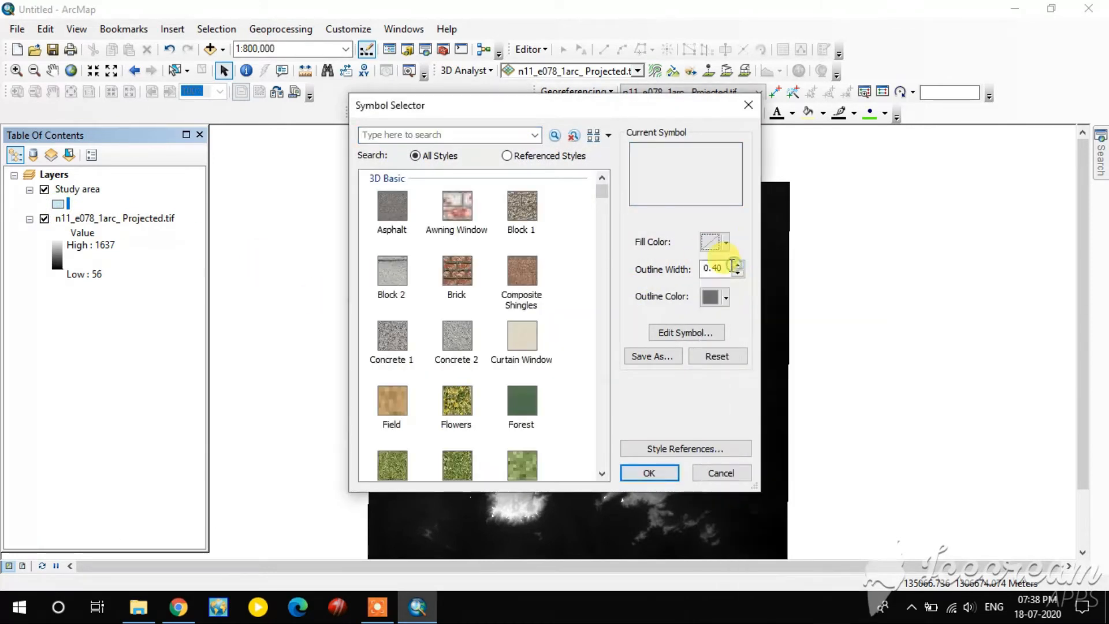
left_click(726, 297)
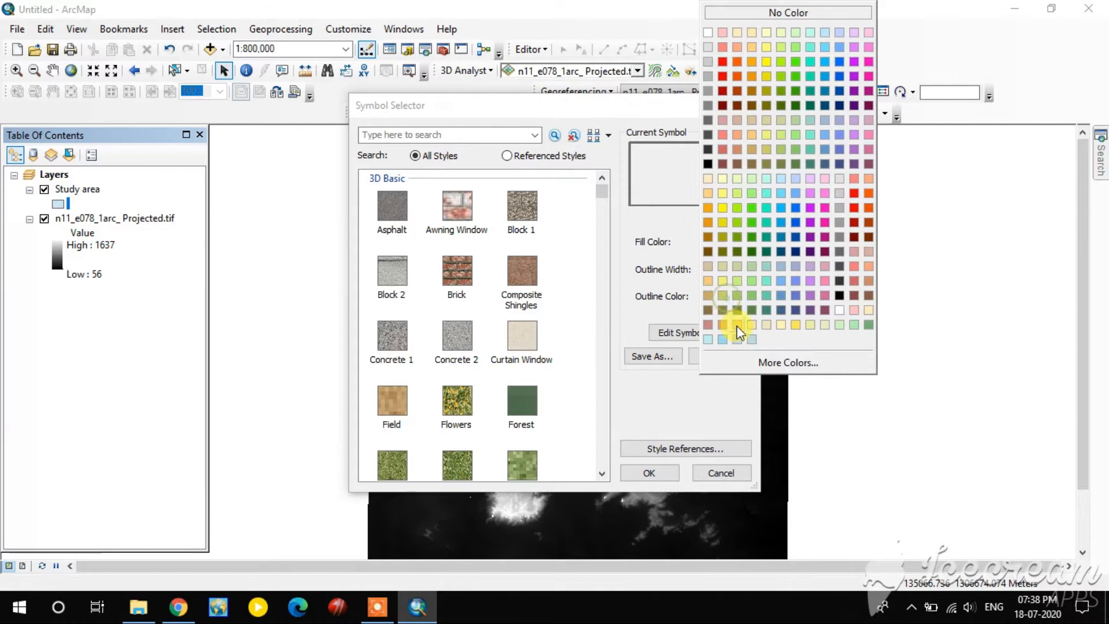
left_click(855, 207)
left_click(663, 469)
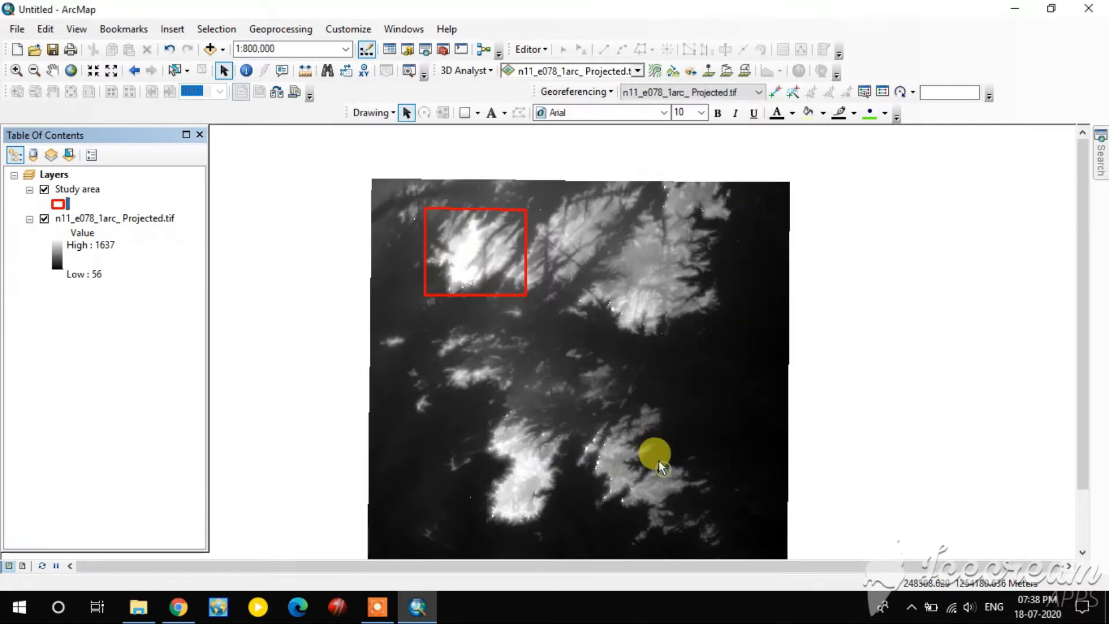
scroll(448, 255, "down", 3)
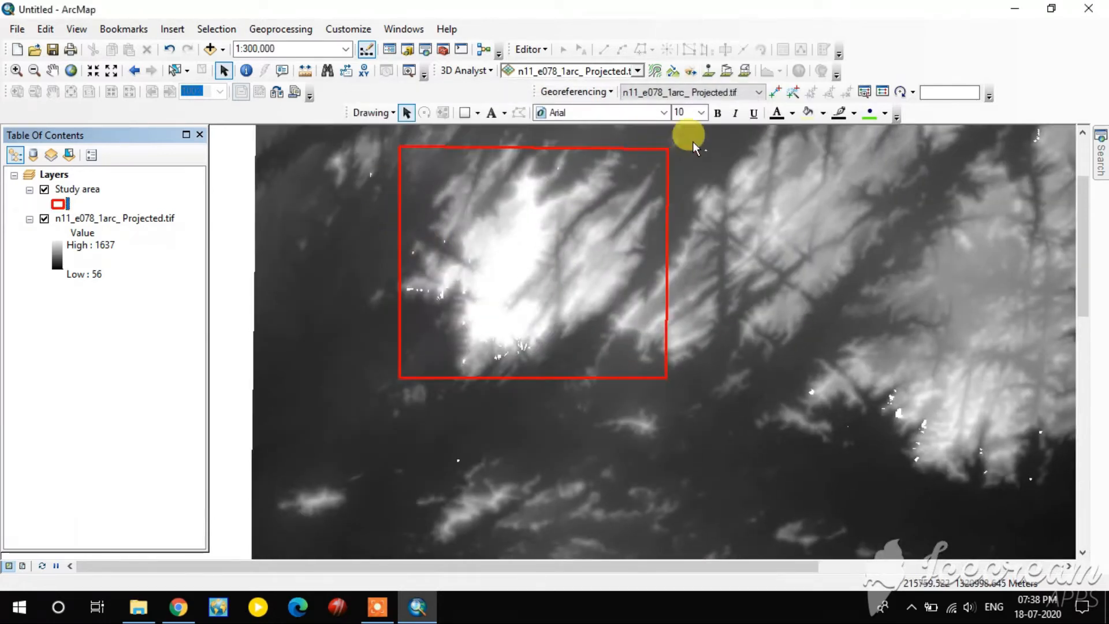
scroll(600, 247, "up", 3)
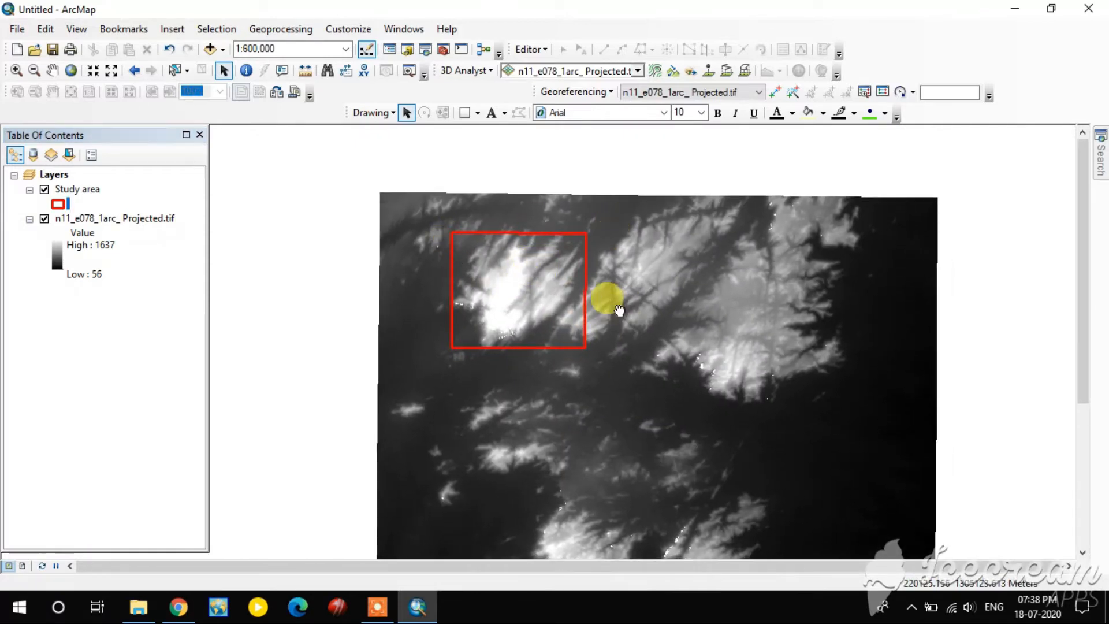
left_click_drag(611, 304, 536, 295)
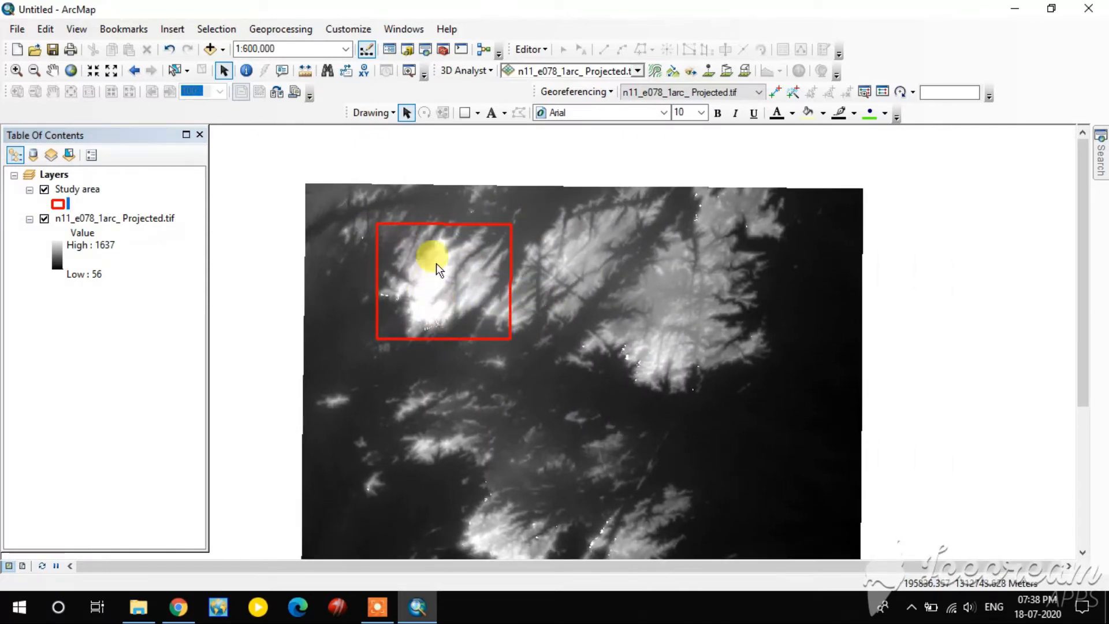
left_click_drag(569, 262, 477, 235)
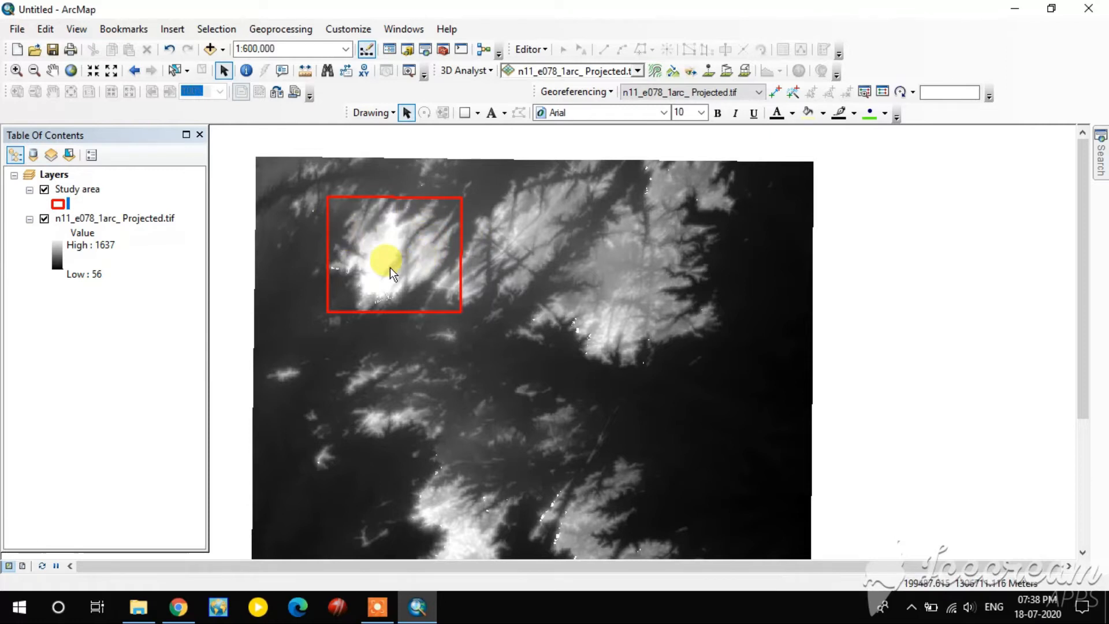
Open the Hillshade tool from the Surface toolset of the Spatial Analyst Tools
left_click(444, 52)
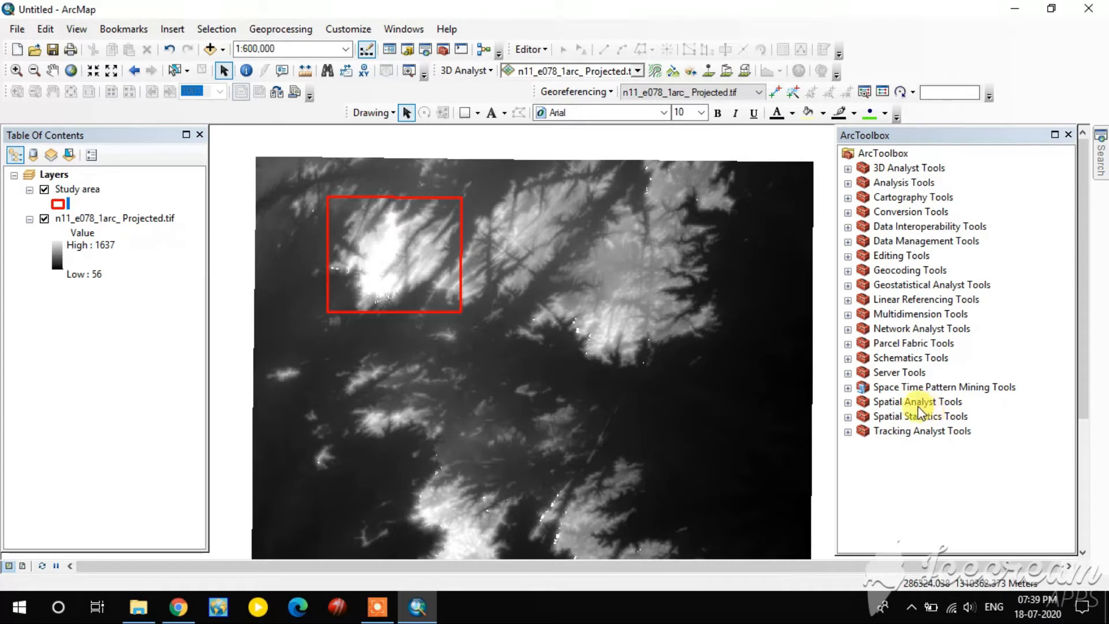
double_click(890, 402)
scroll(966, 388, "down", 1)
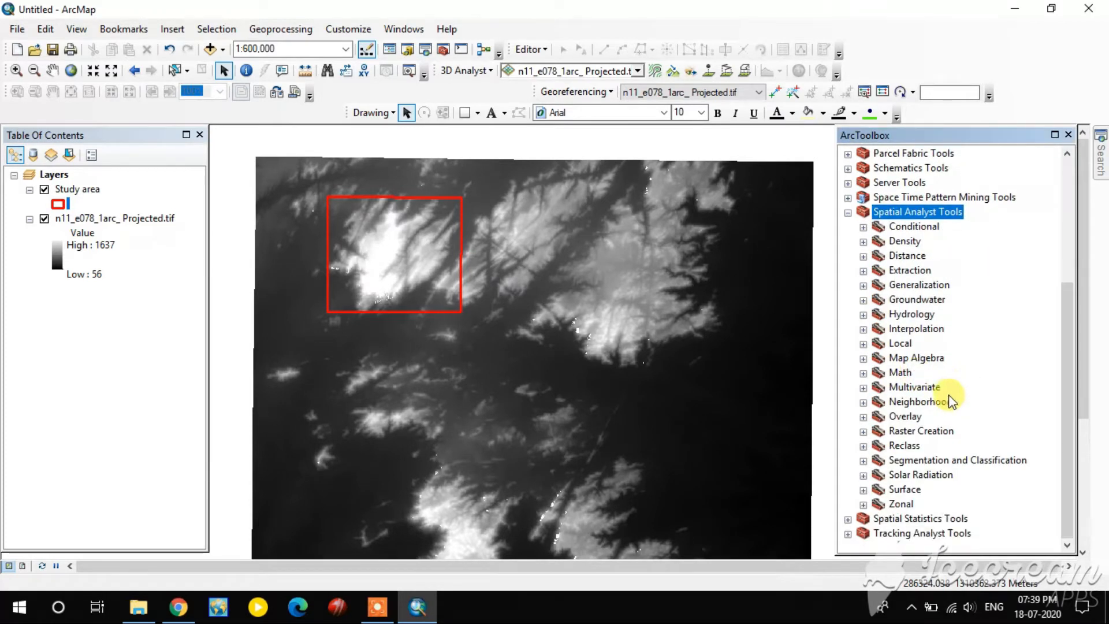
double_click(904, 490)
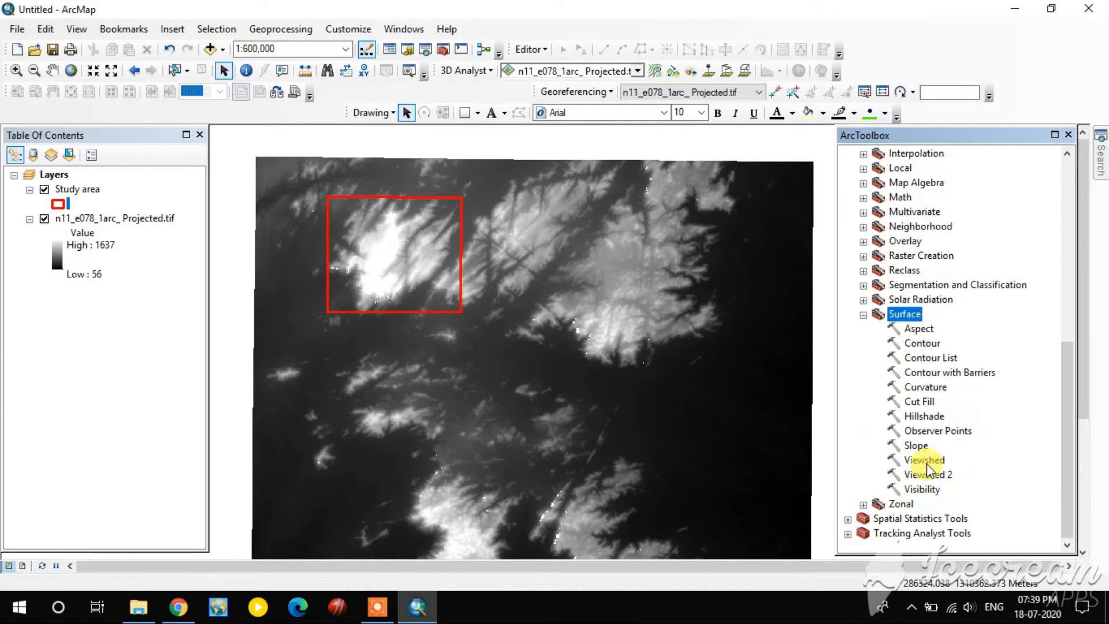
left_click(923, 419)
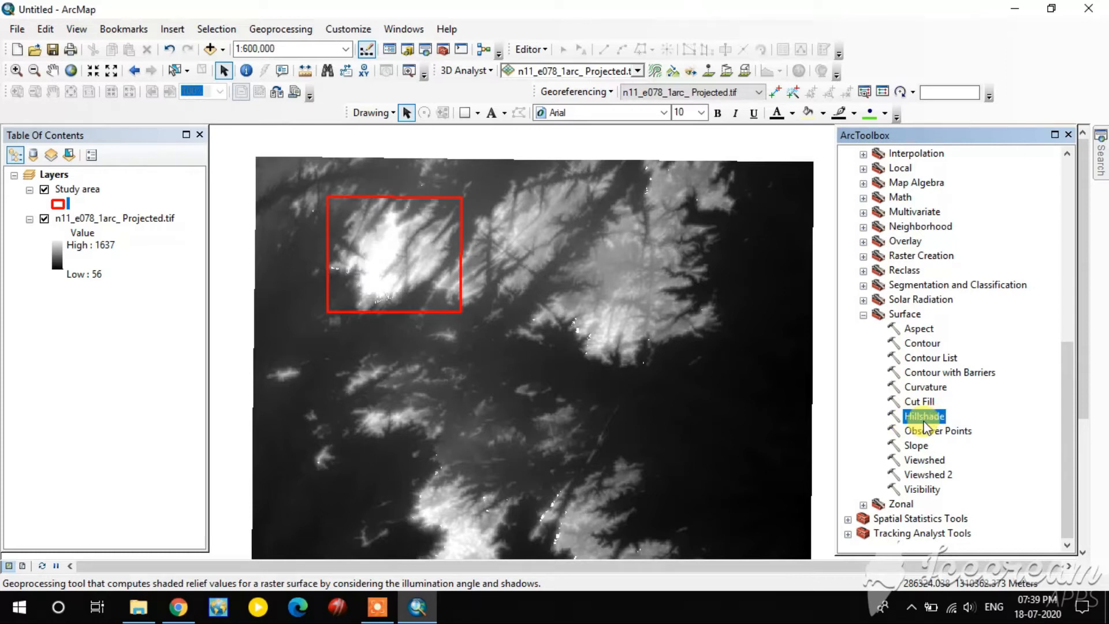
double_click(925, 420)
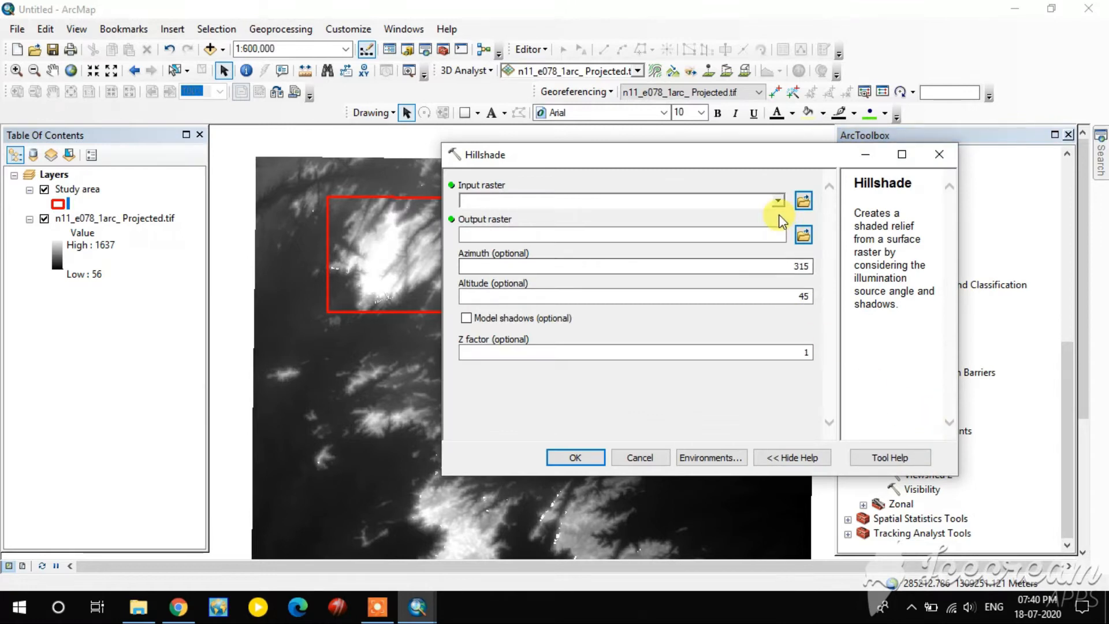
Run Hillshade on n11_e078_1arc_ Projected.tif, keeping the default azimuth of 315 and altitude of 45
left_click(778, 202)
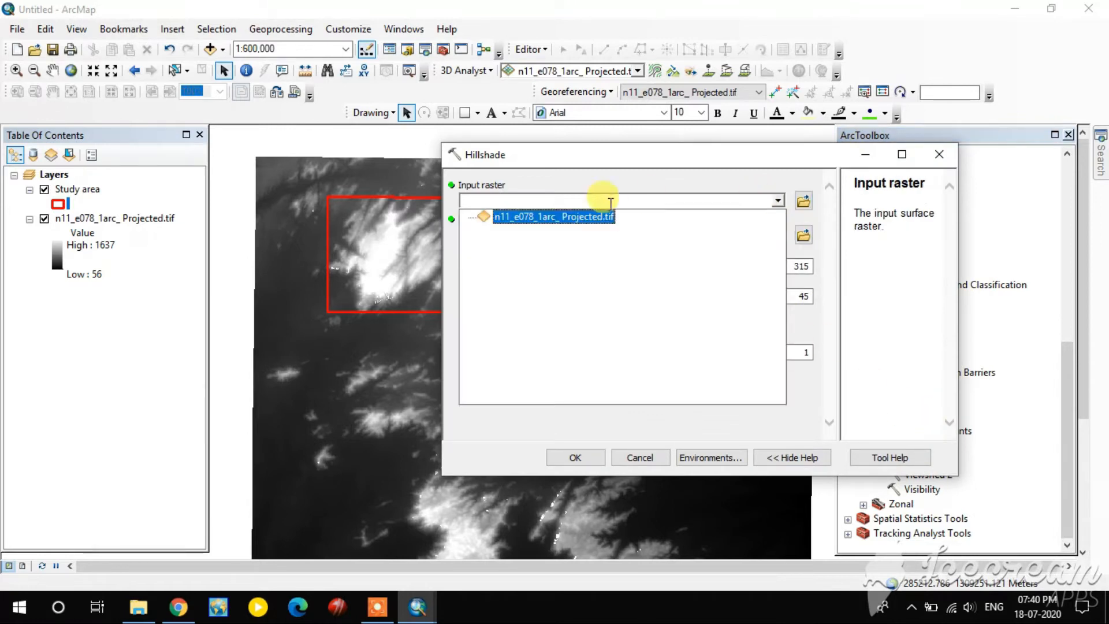
left_click(580, 216)
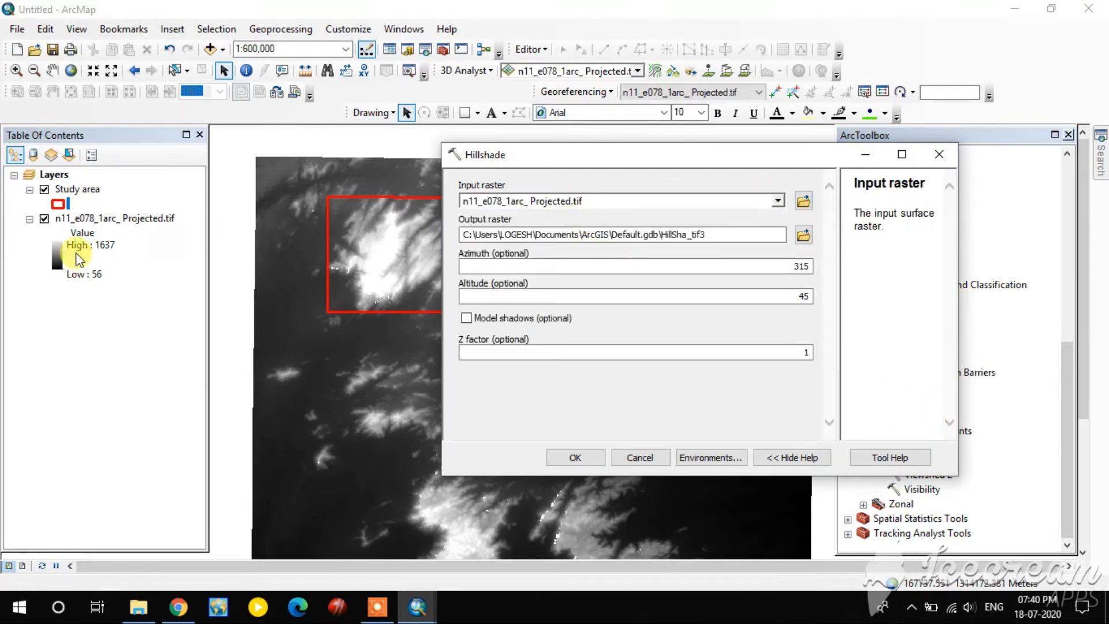
double_click(800, 266)
double_click(814, 296)
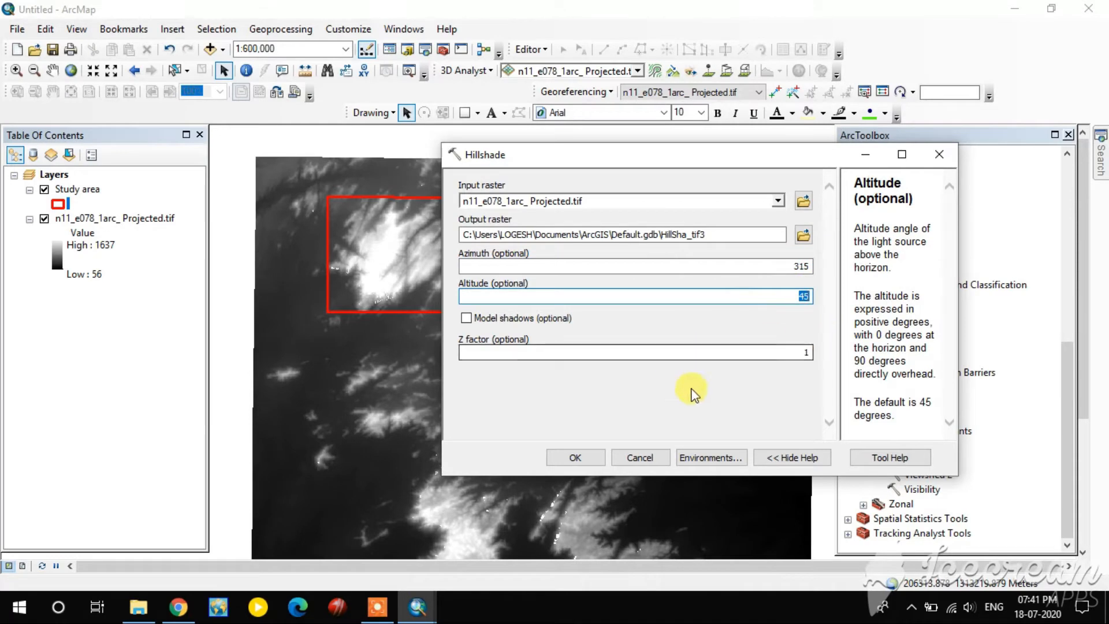
left_click(584, 458)
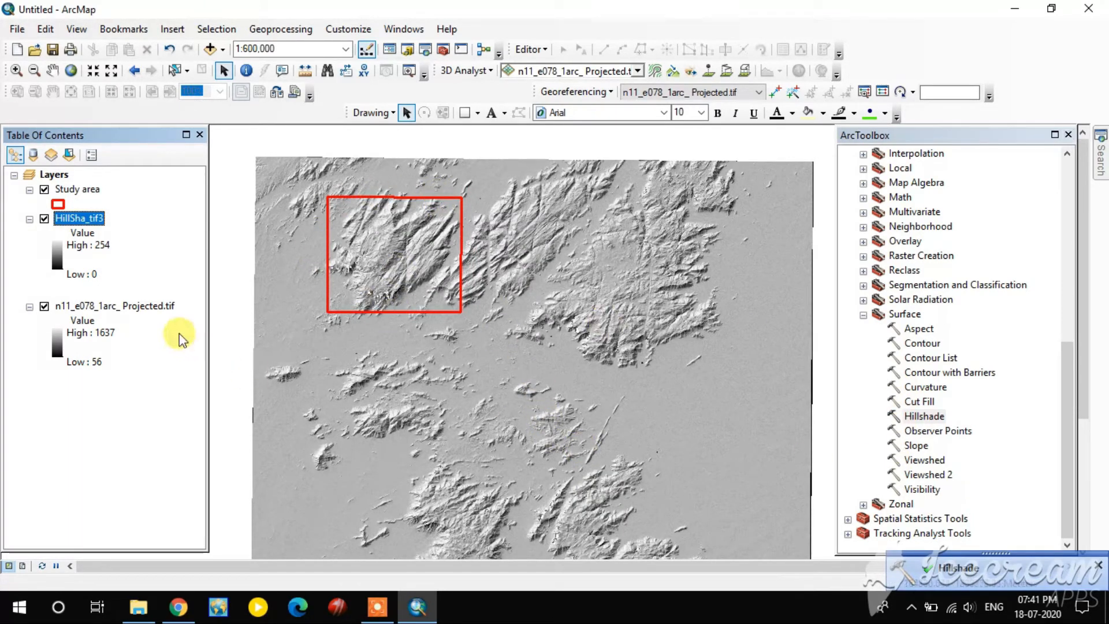
right_click(88, 216)
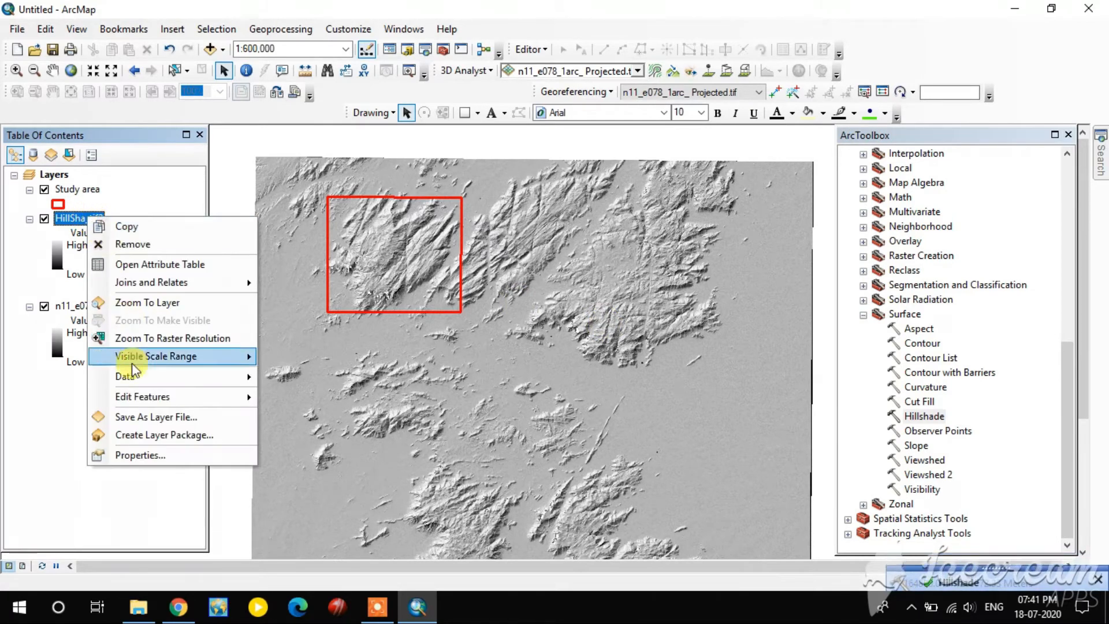
left_click(136, 508)
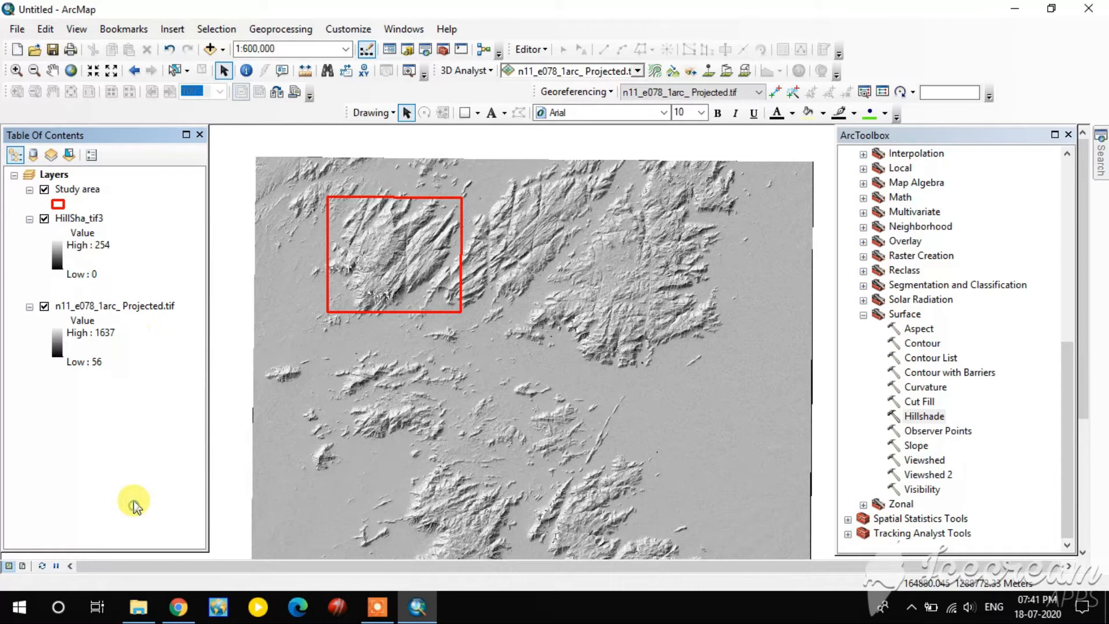
double_click(75, 219)
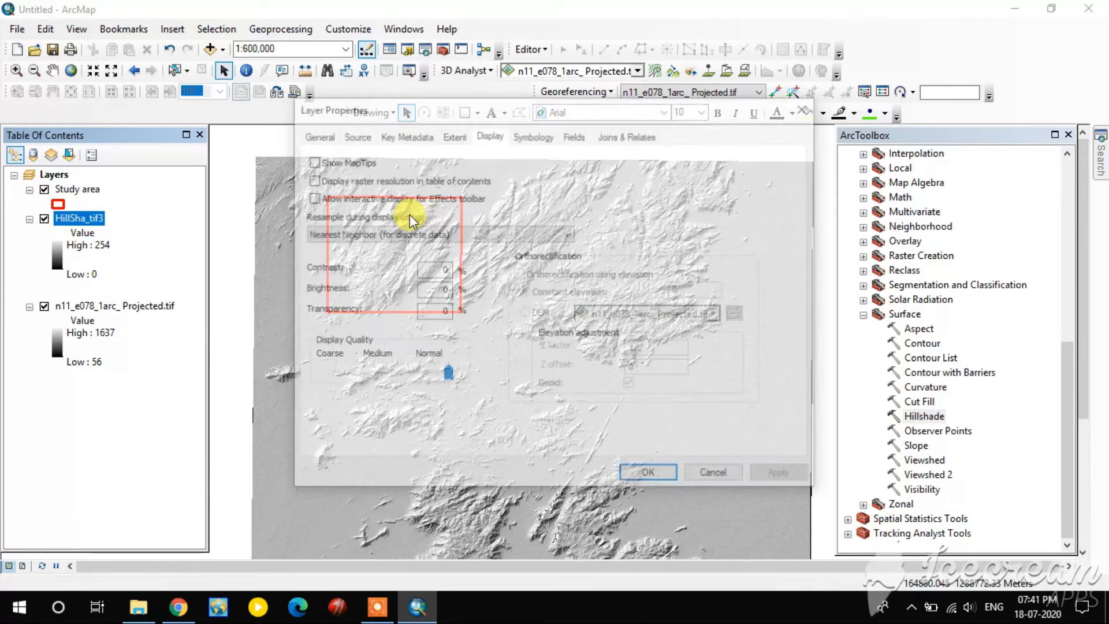
left_click(804, 108)
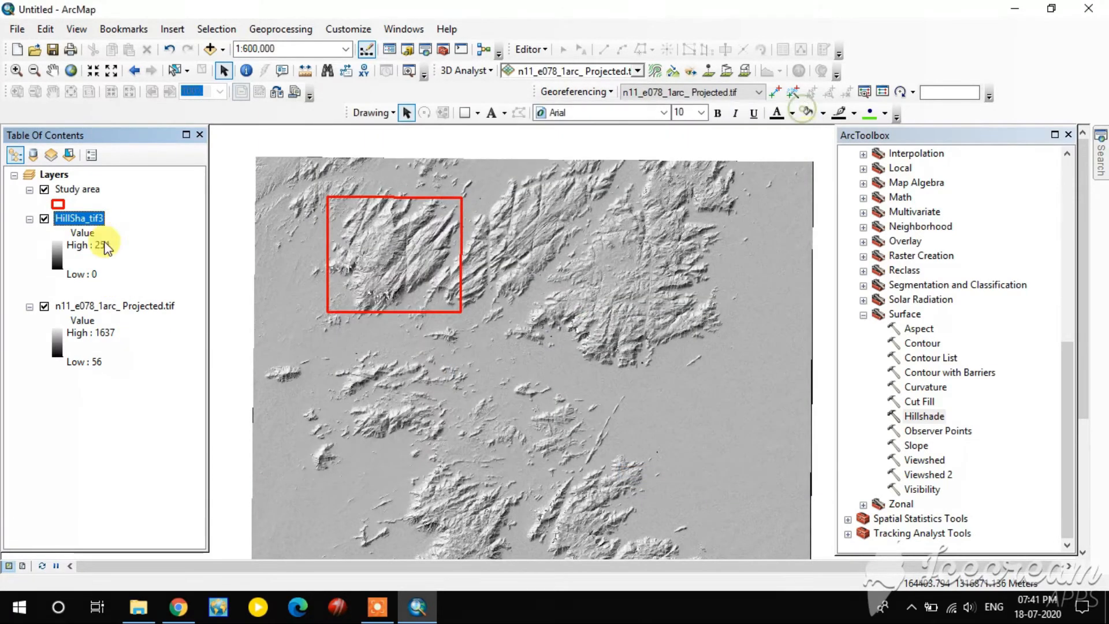
Rename the new hillshade layer as 315-45
left_click(78, 219)
type("315-45")
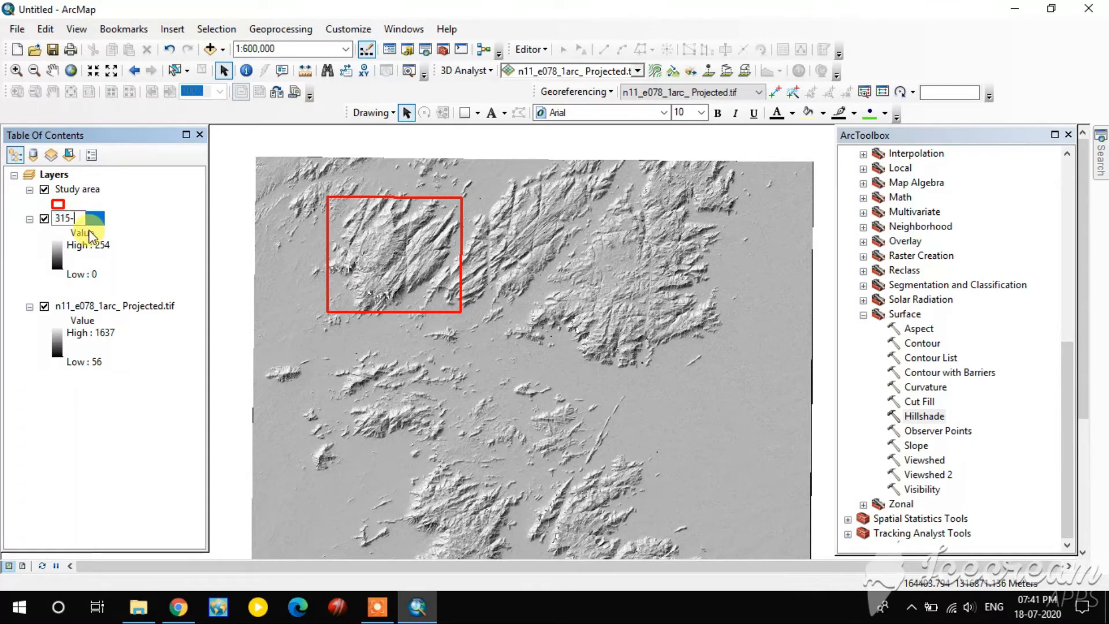
key("Return")
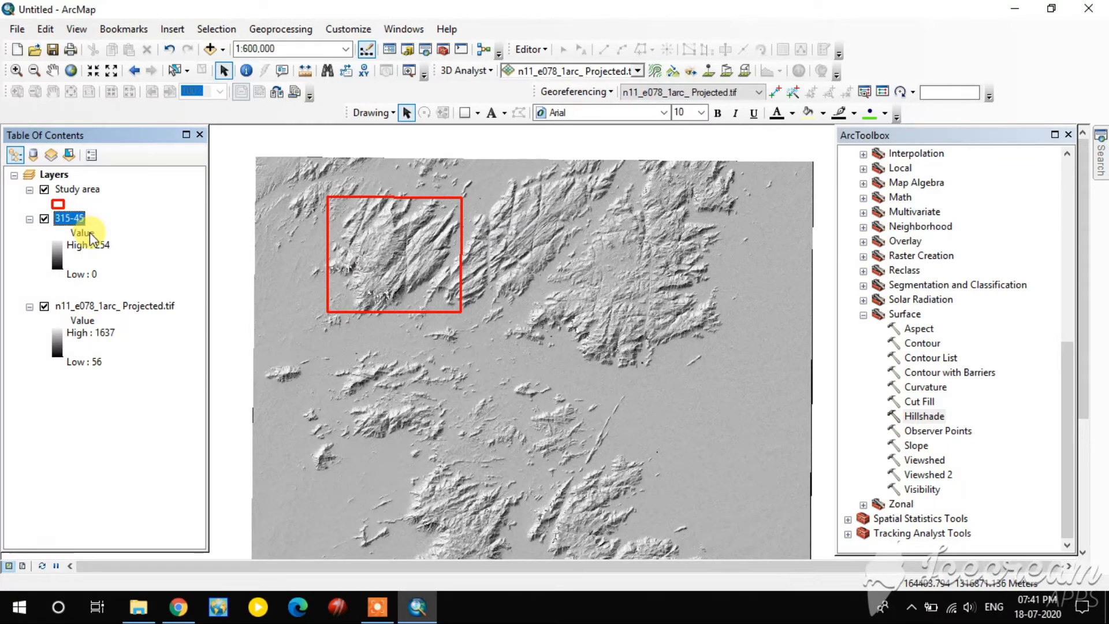
left_click(65, 414)
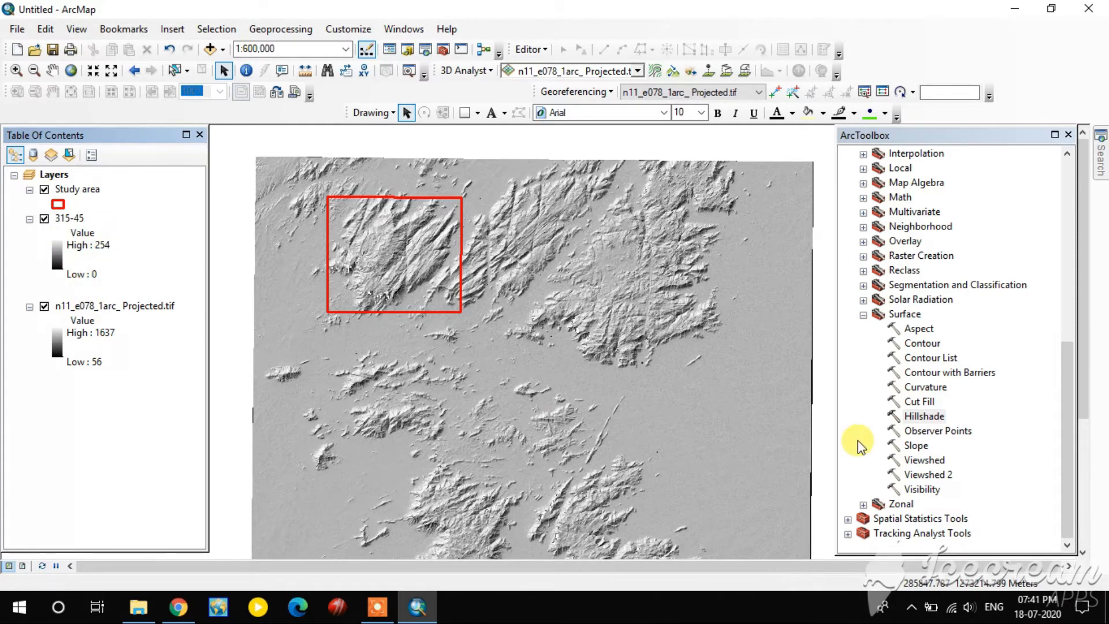
Run Hillshade again on n11_e078_1arc_ Projected.tif with azimuth 200 and altitude 50
double_click(924, 416)
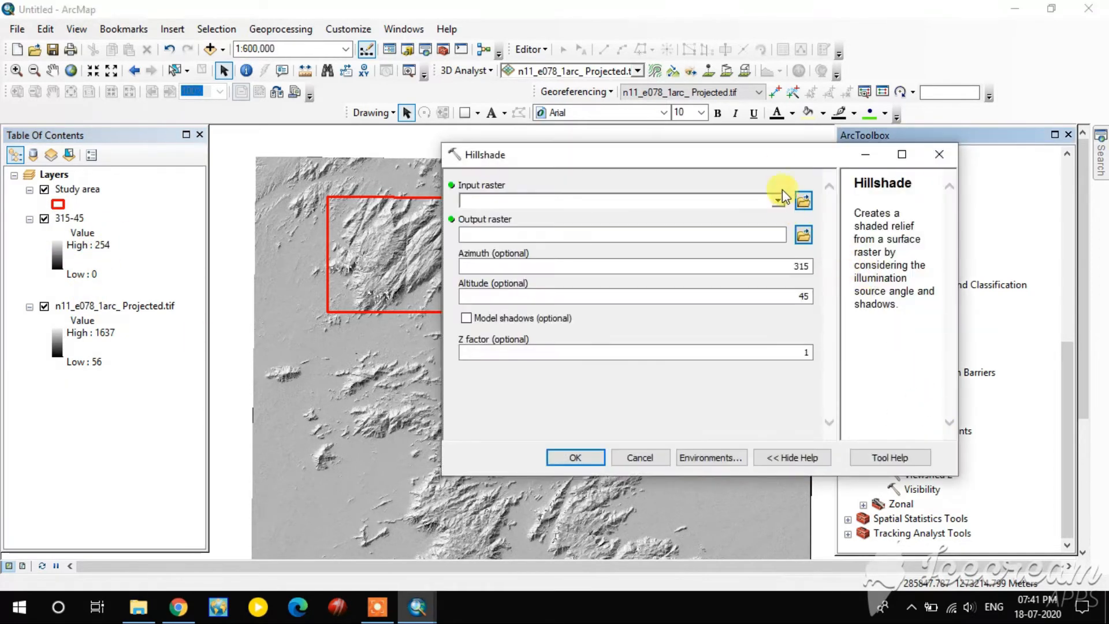
left_click_drag(792, 154, 765, 164)
left_click(752, 208)
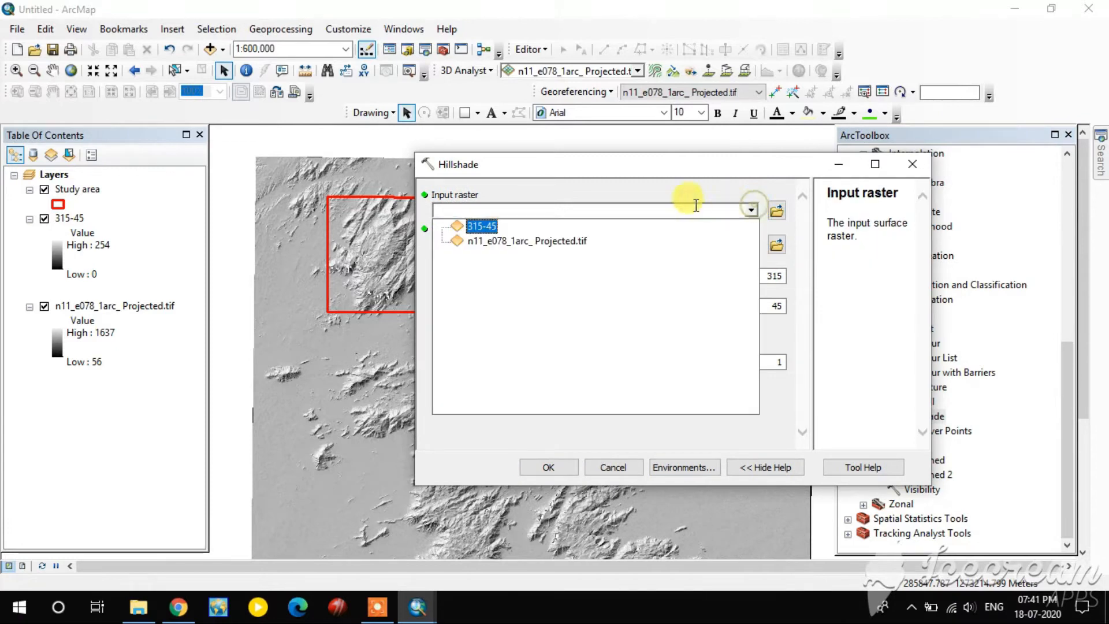
left_click(531, 241)
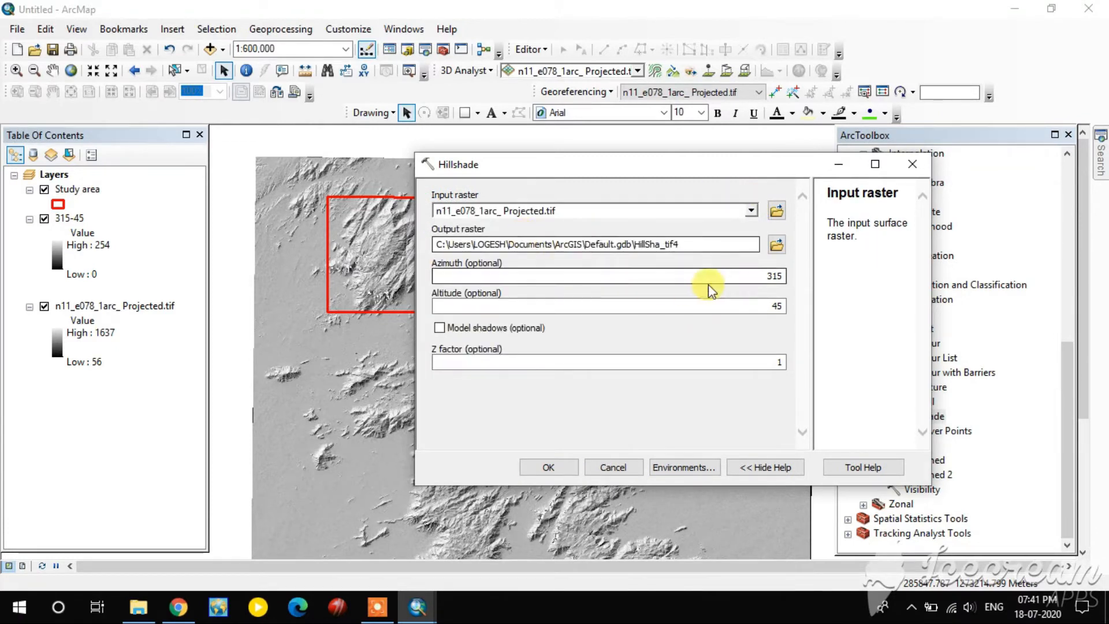
left_click(771, 276)
left_click_drag(769, 275, 785, 276)
type("200")
left_click(784, 307)
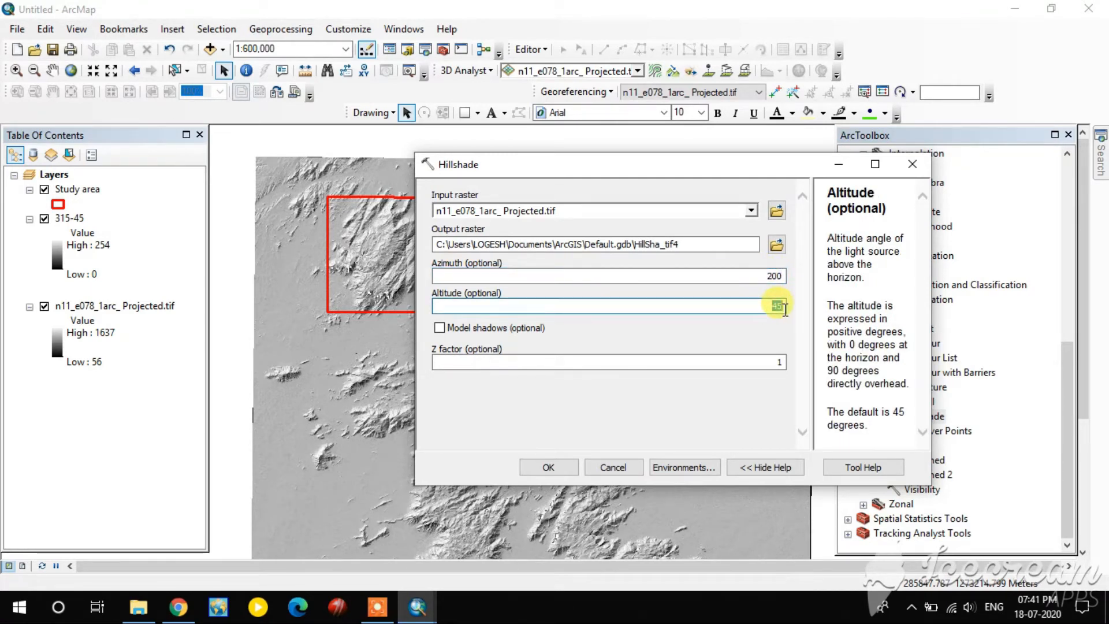
left_click(553, 465)
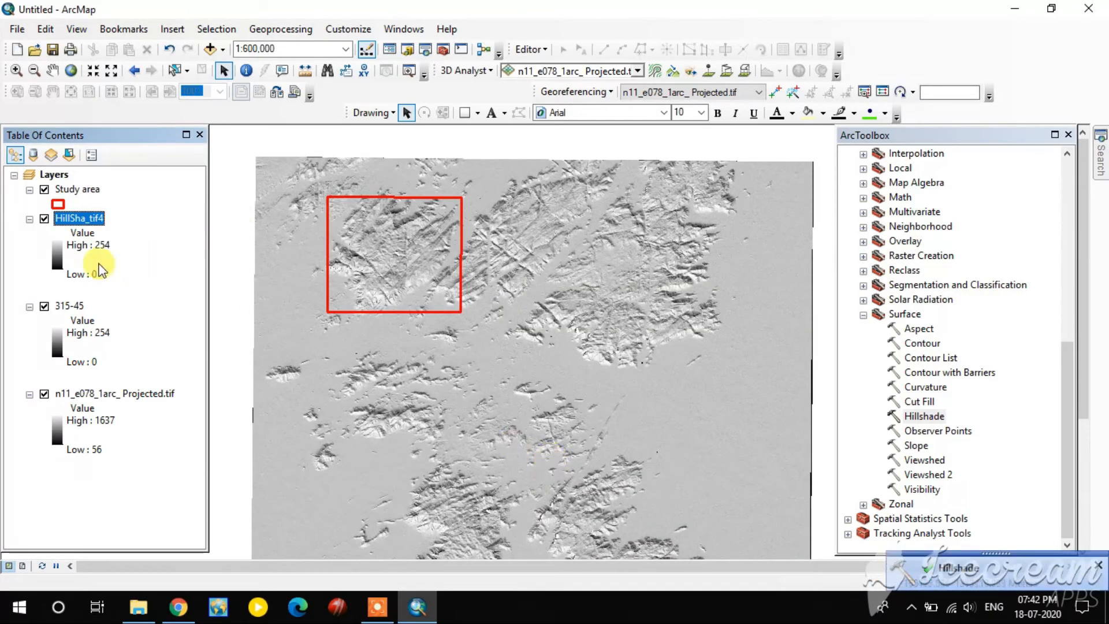
Hide the 315-45 layer and rename the second hillshade layer as 200-50
left_click(44, 306)
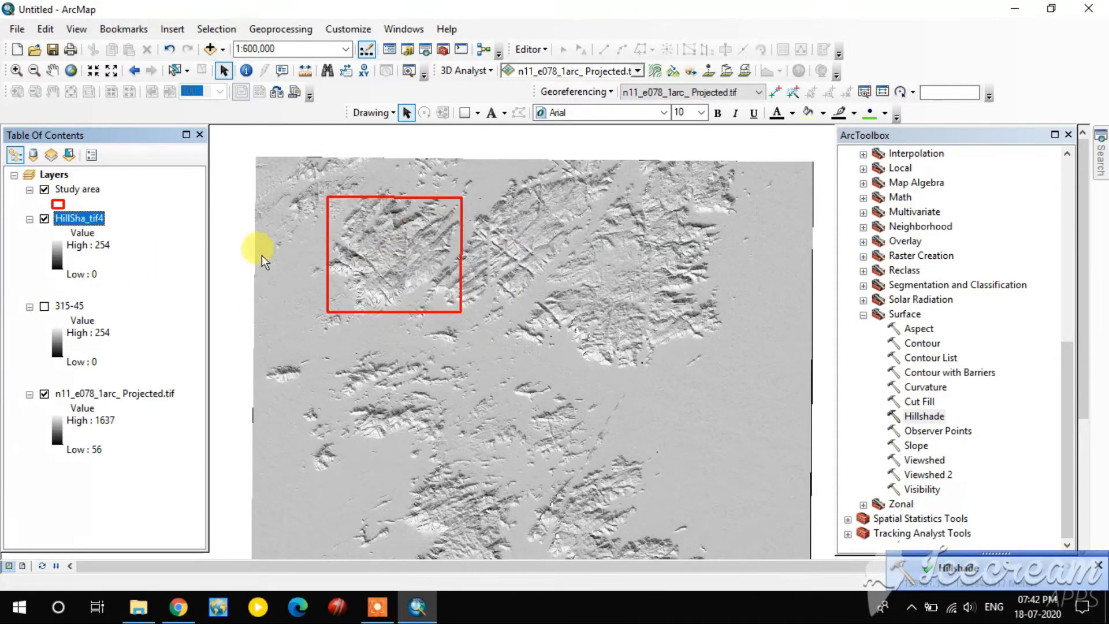
left_click(72, 220)
type("2007")
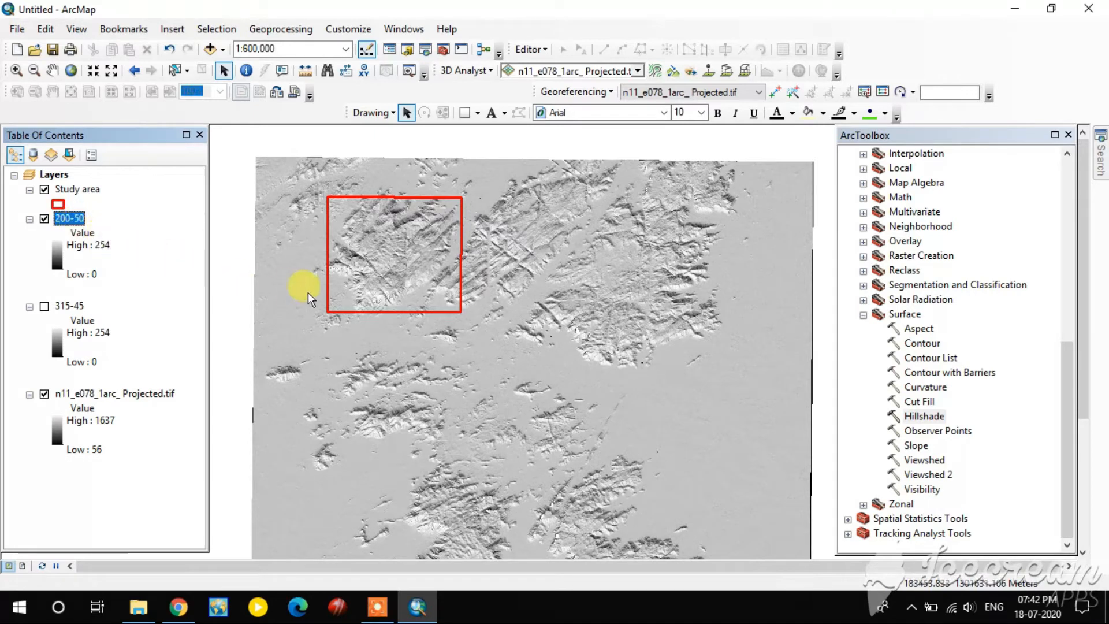
Hide the 200-50 layer and run Hillshade on n11_e078_1arc_ Projected.tif with azimuth 100 and altitude 60
left_click(44, 219)
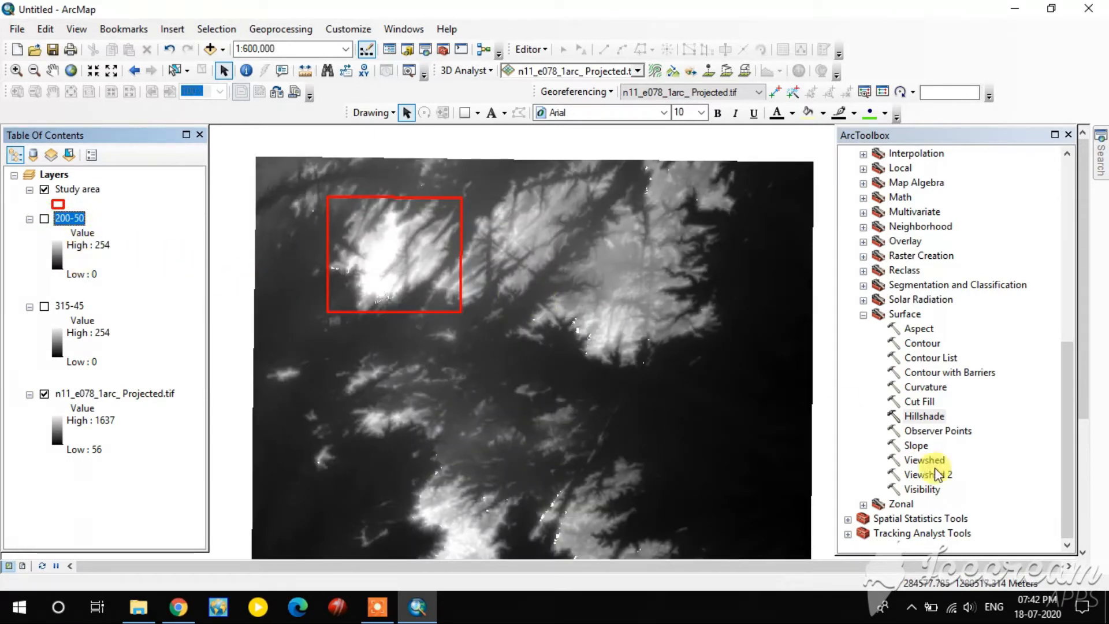
double_click(922, 417)
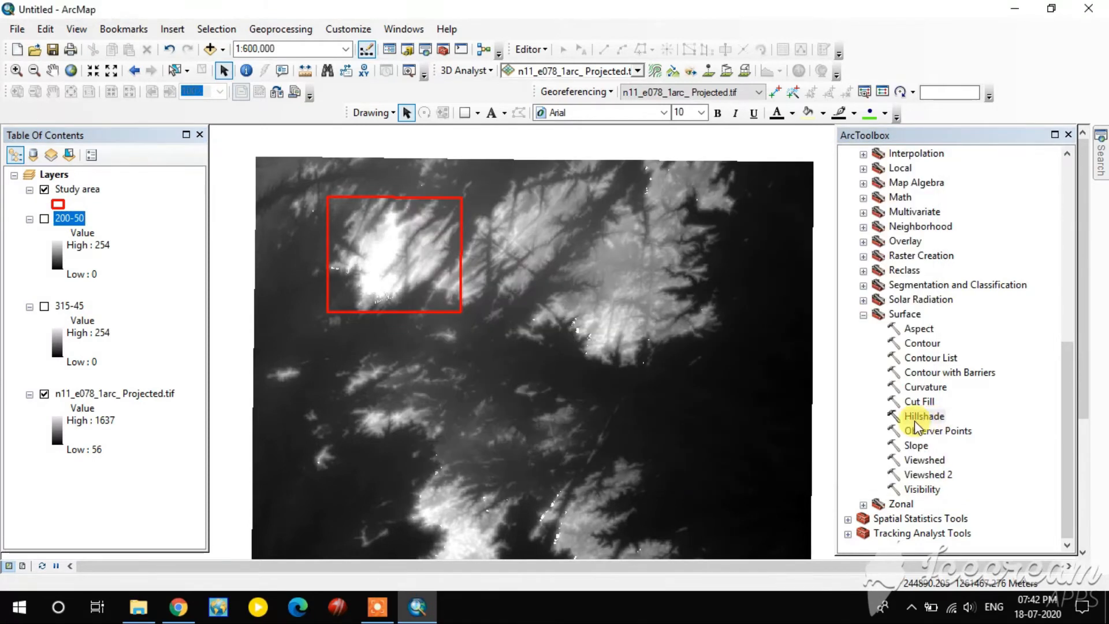
double_click(923, 417)
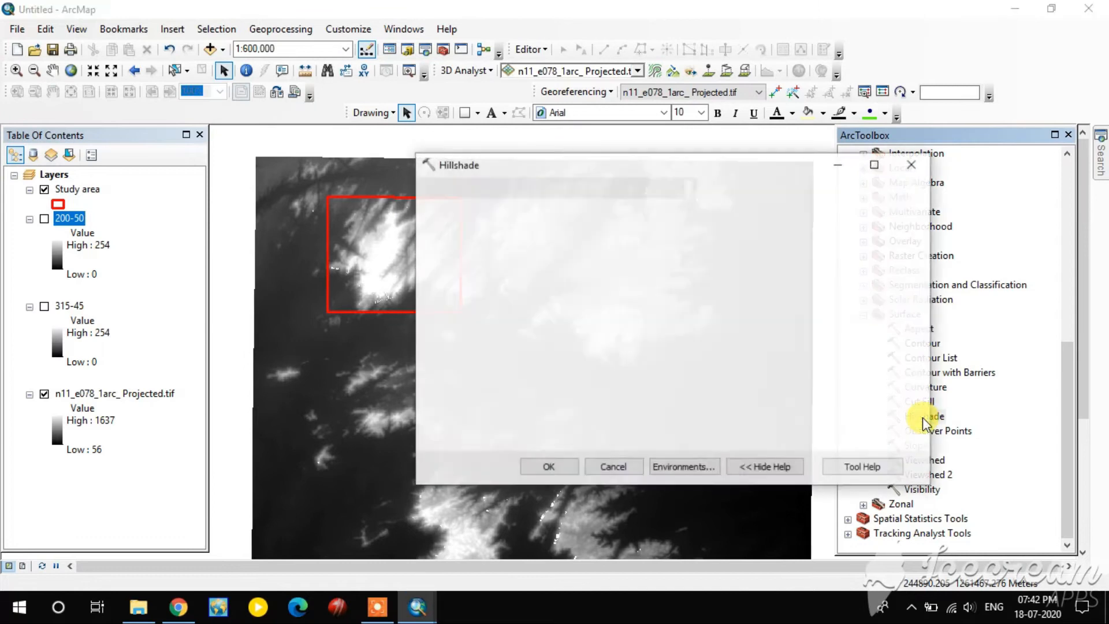
left_click(751, 211)
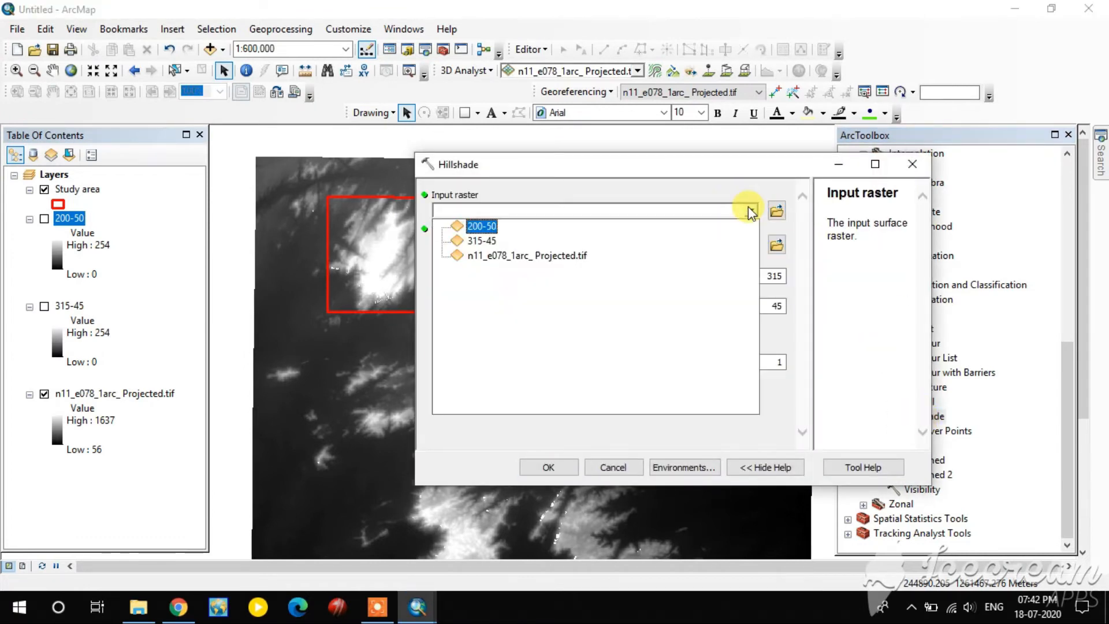
left_click(520, 257)
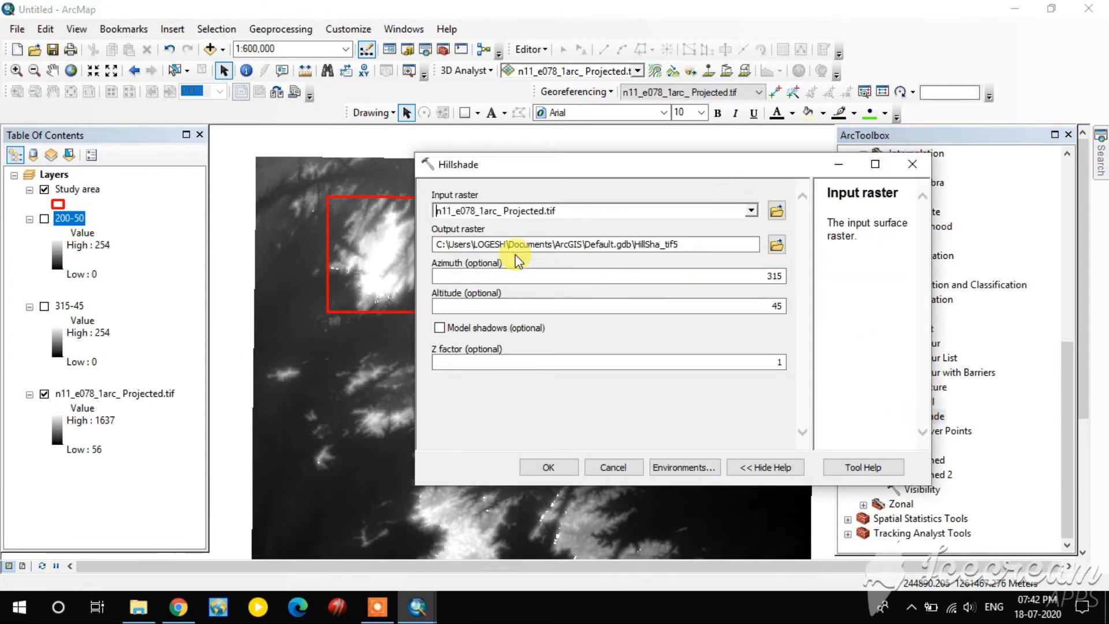
double_click(774, 275)
type("100")
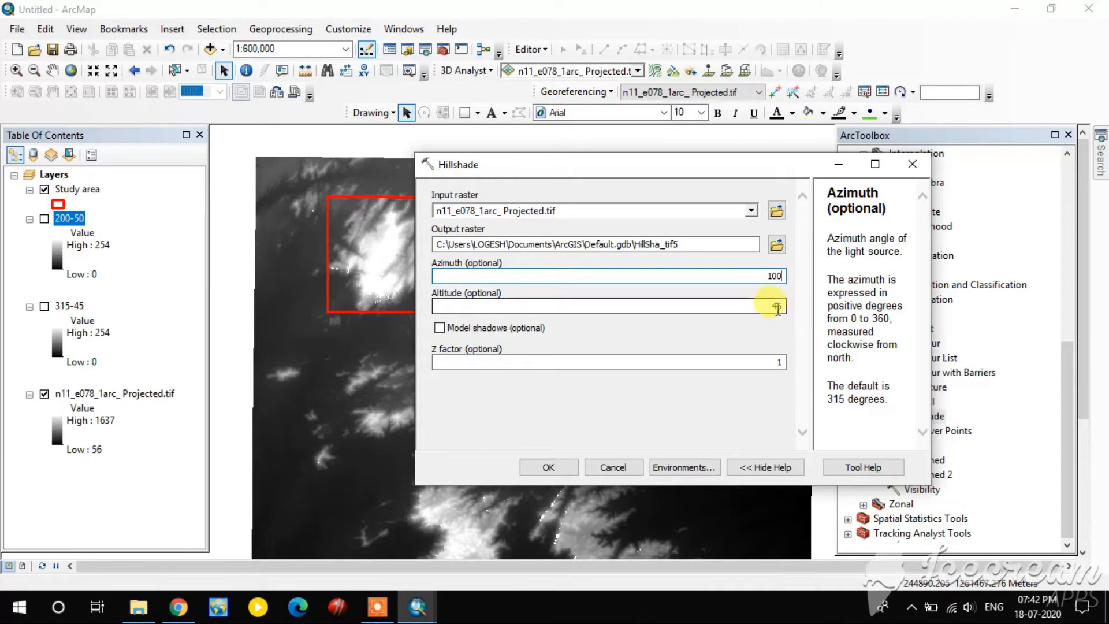
double_click(775, 306)
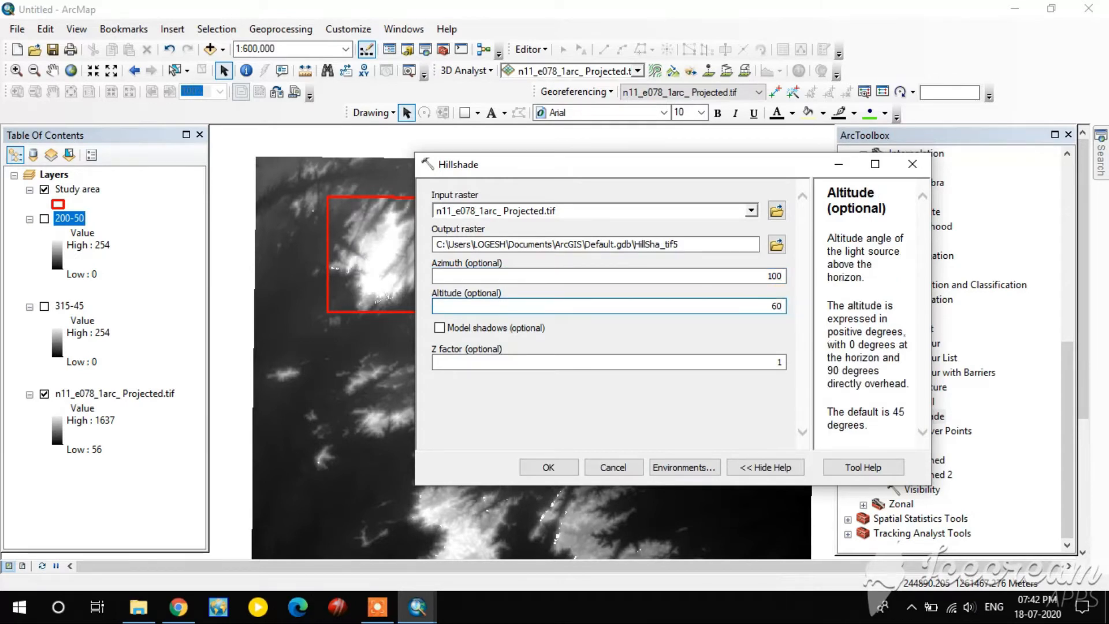
left_click(546, 466)
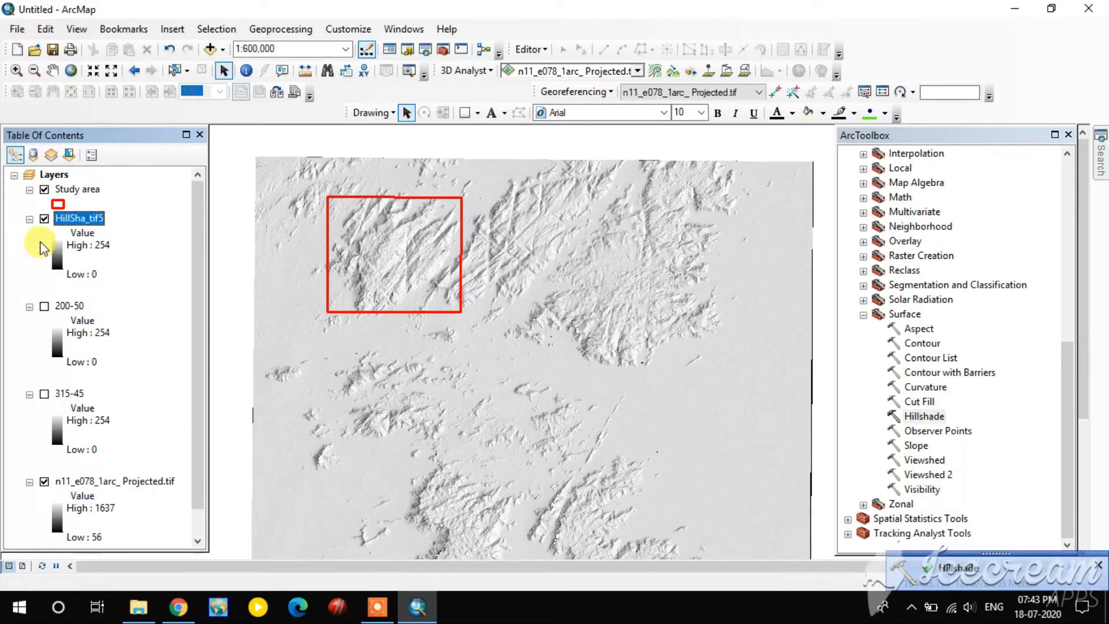
Rename the new hillshade layer as 100-60 and hide it
left_click(75, 220)
type("10")
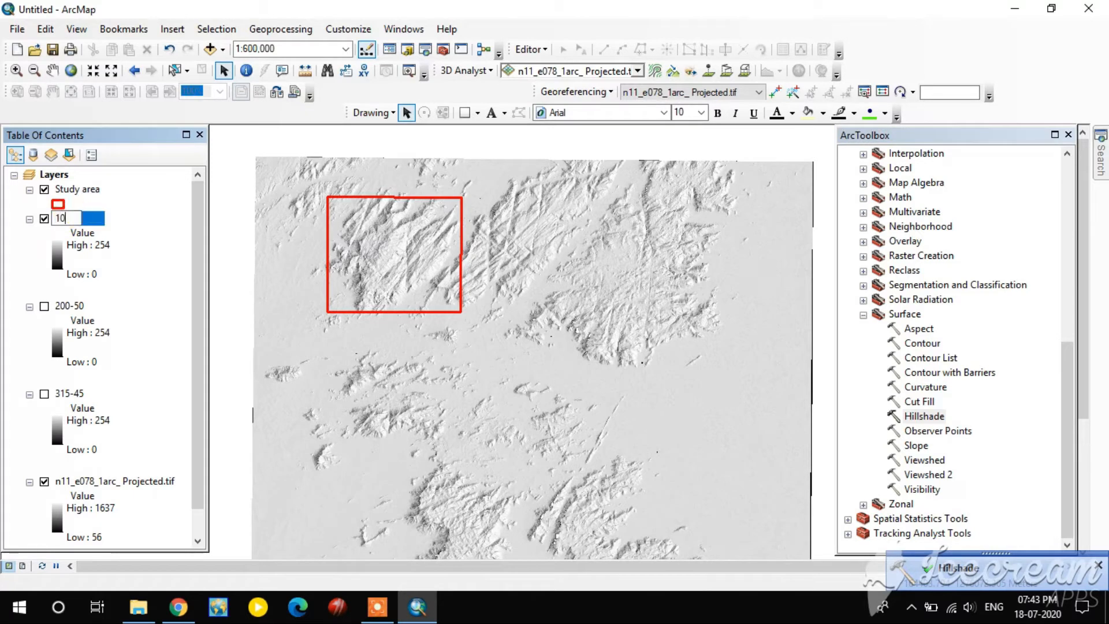
type("0-60")
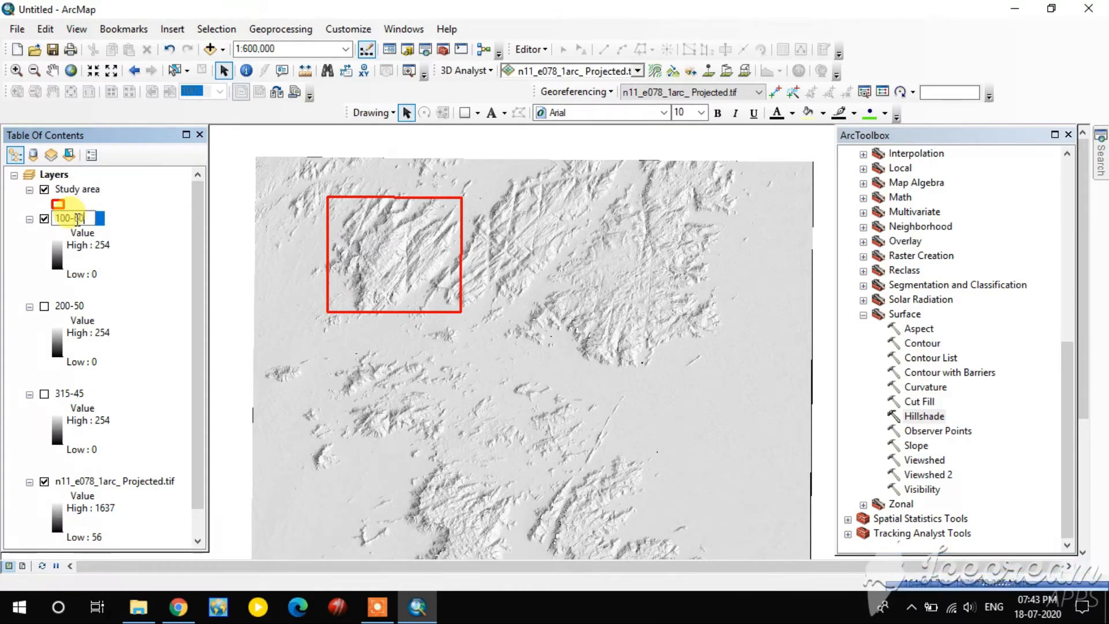
key("Return")
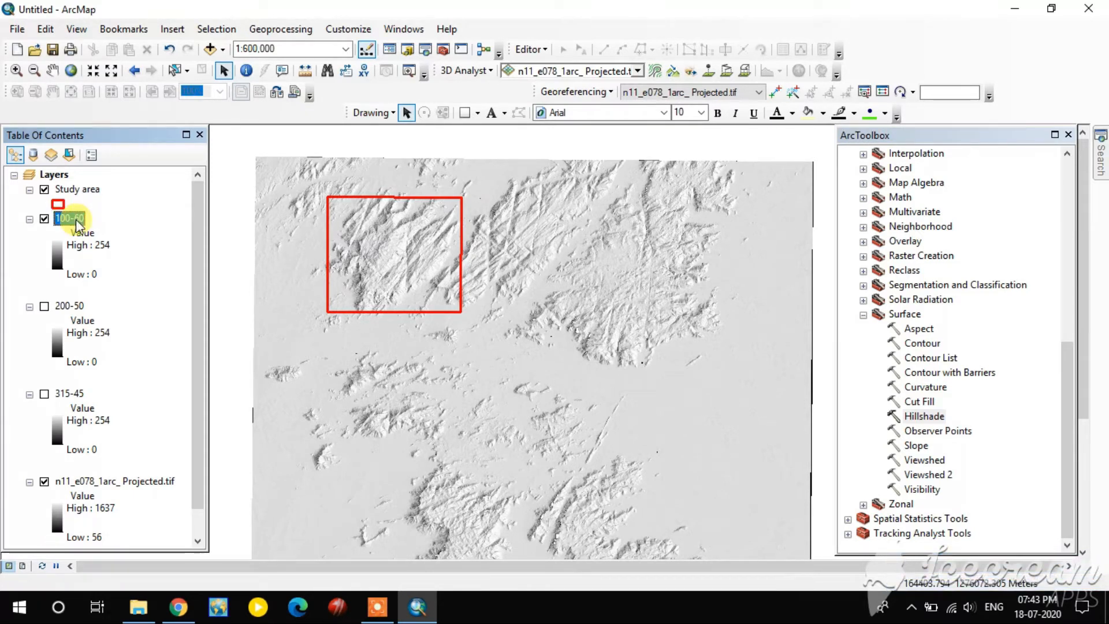
left_click(44, 219)
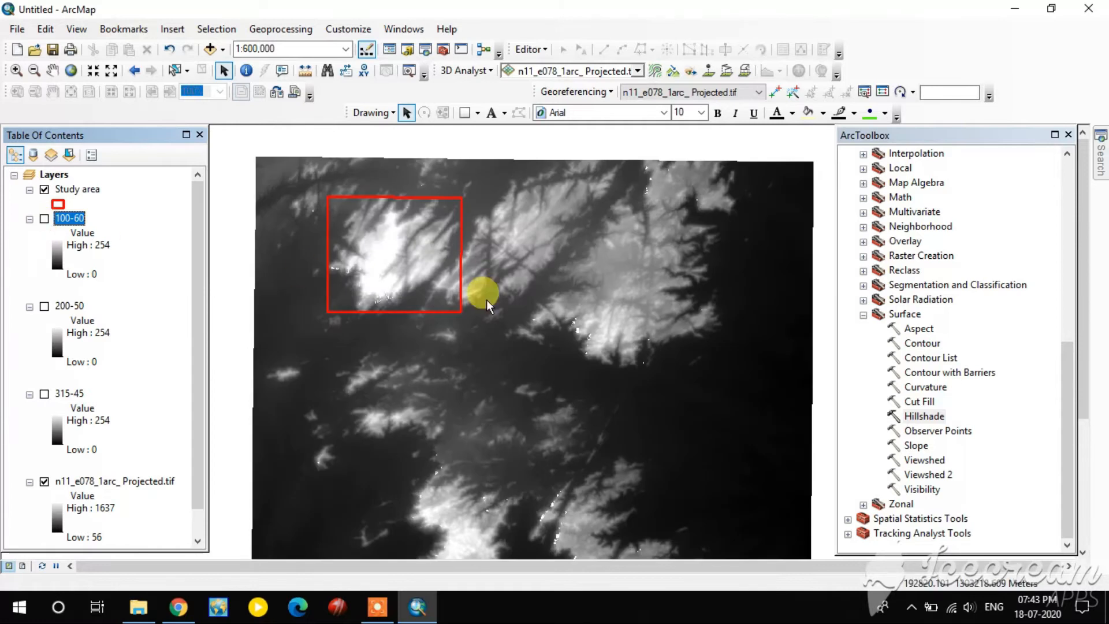
Run Hillshade on n11_e078_1arc_ Projected.tif with azimuth 50 and altitude 90
double_click(921, 416)
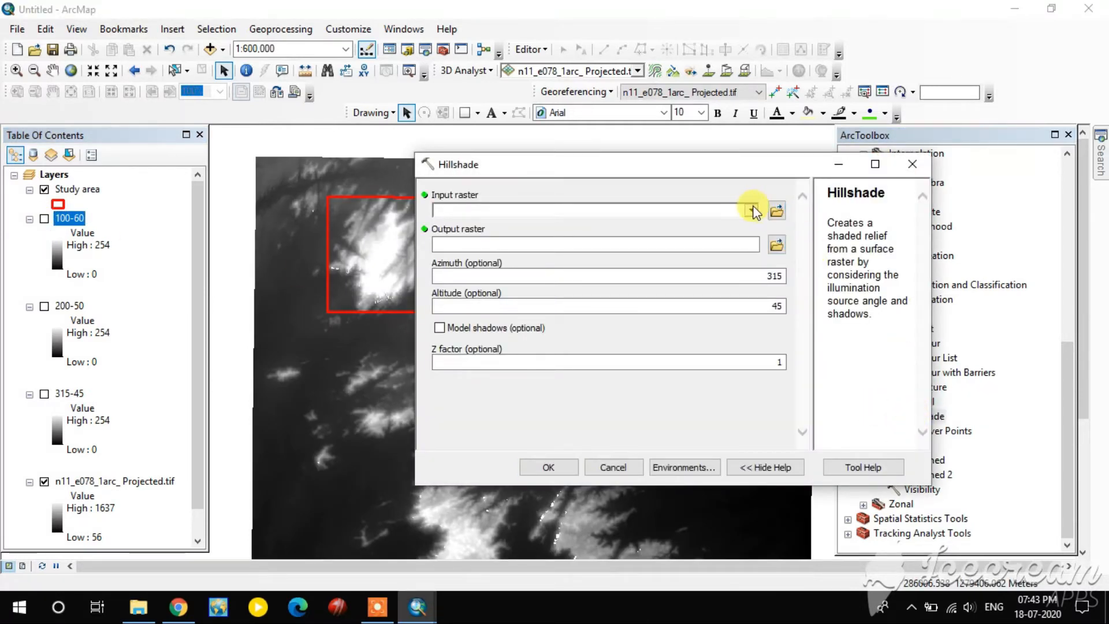
left_click(750, 210)
left_click(492, 270)
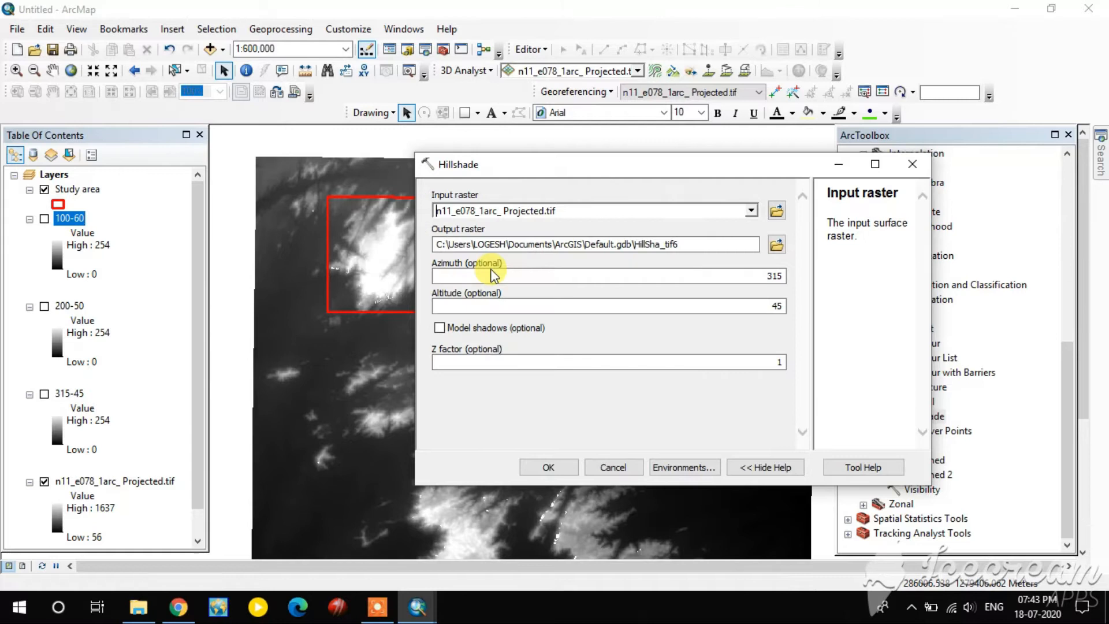
double_click(774, 275)
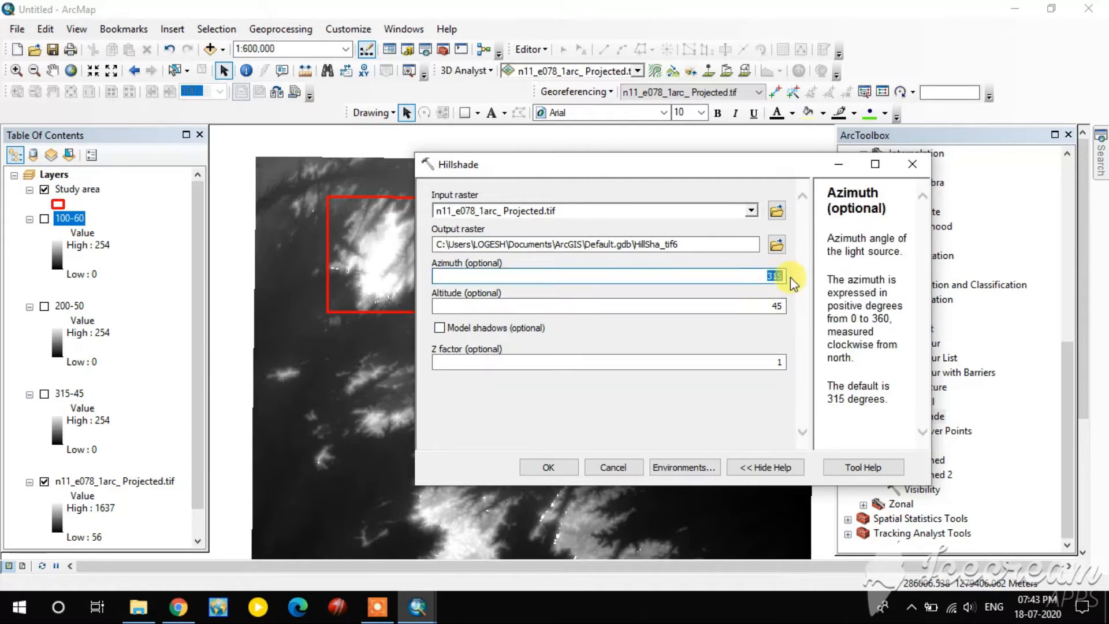
type("50")
double_click(785, 306)
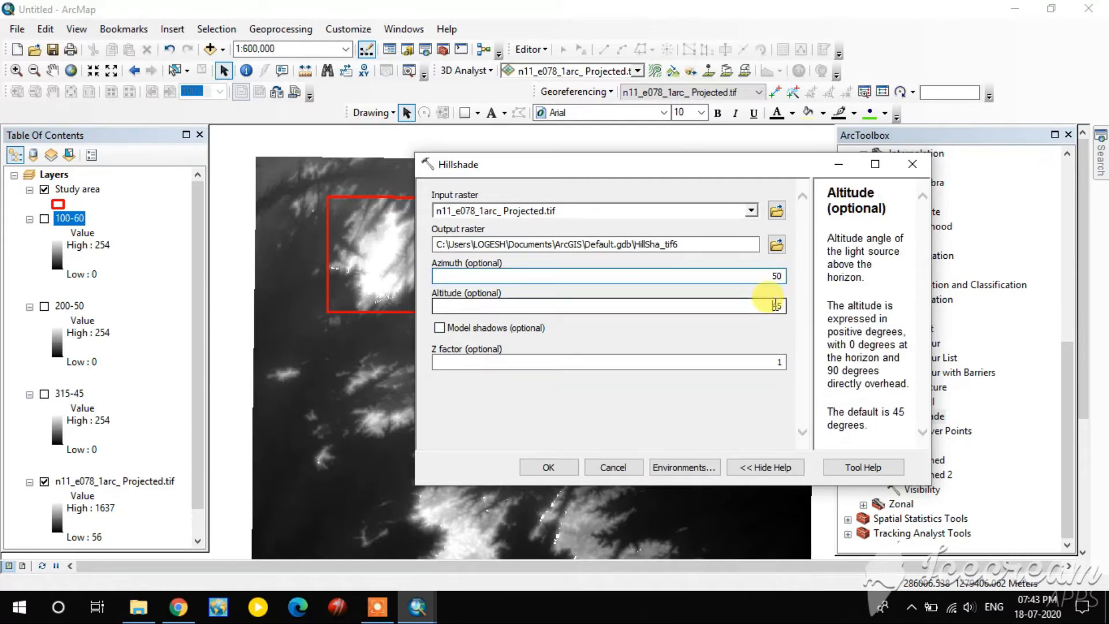
left_click(550, 465)
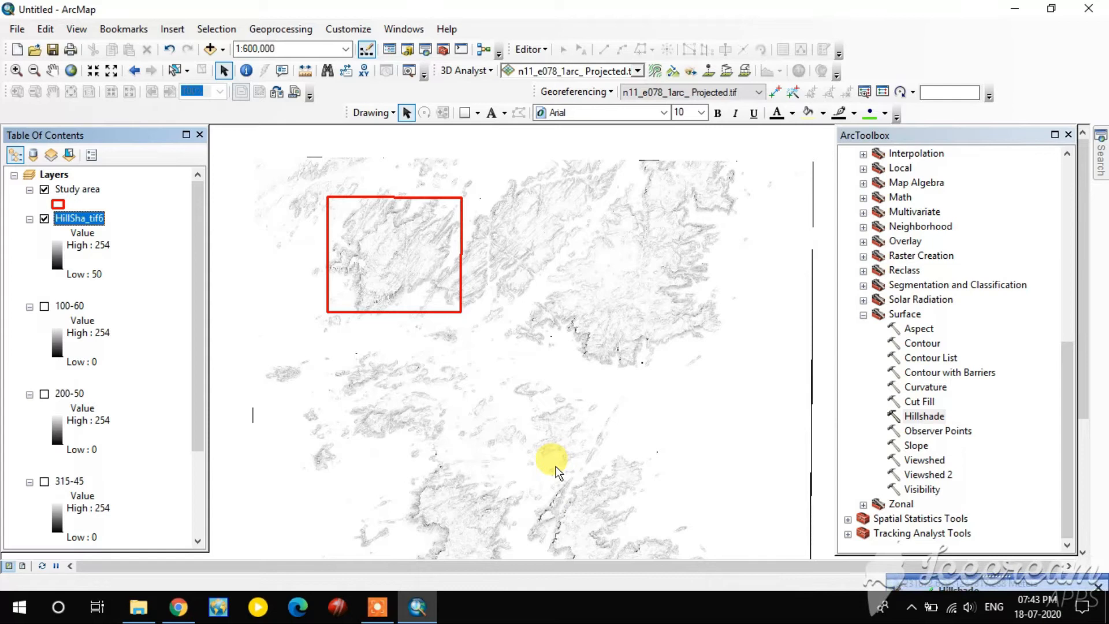
Inspect the newest hillshade over the study area and rename its layer as 50-90
scroll(363, 258, "down", 2)
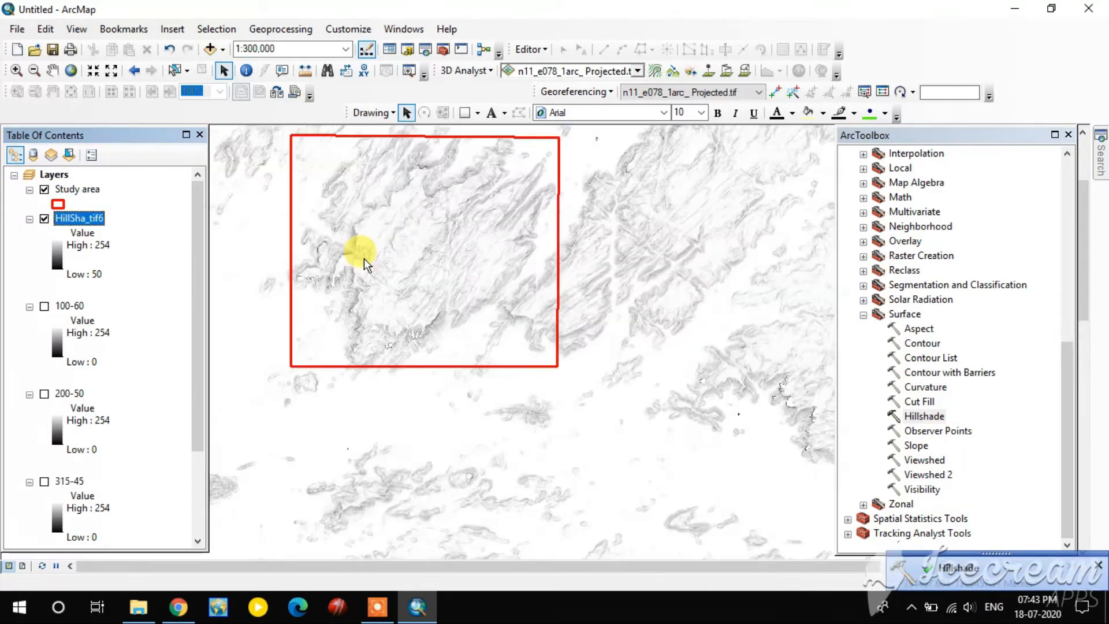
scroll(364, 258, "up", 3)
left_click_drag(364, 273, 397, 275)
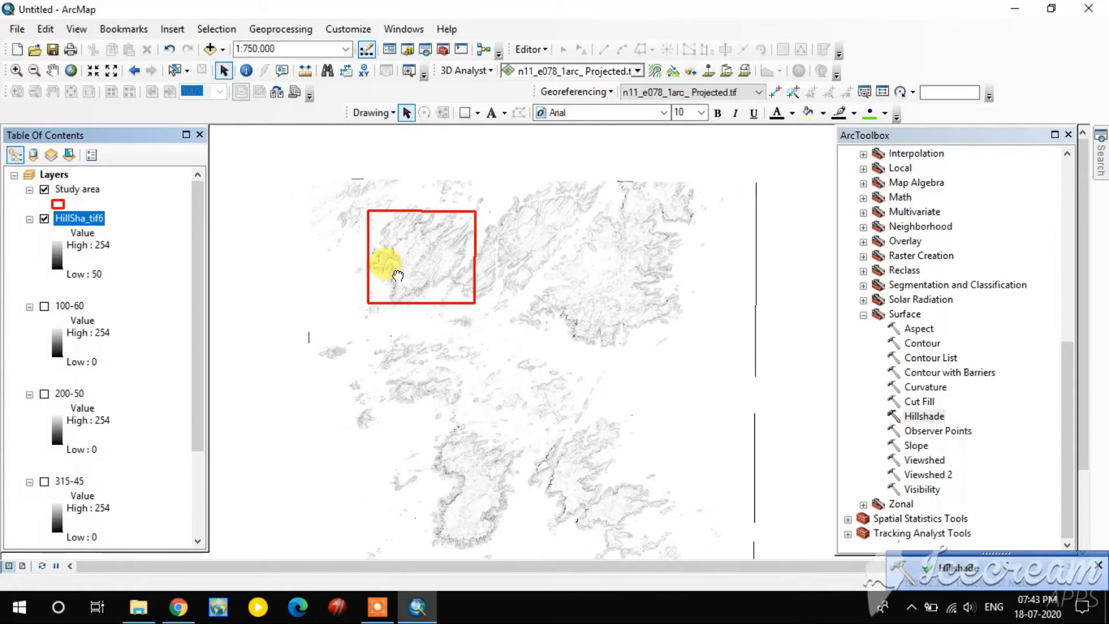
left_click(82, 219)
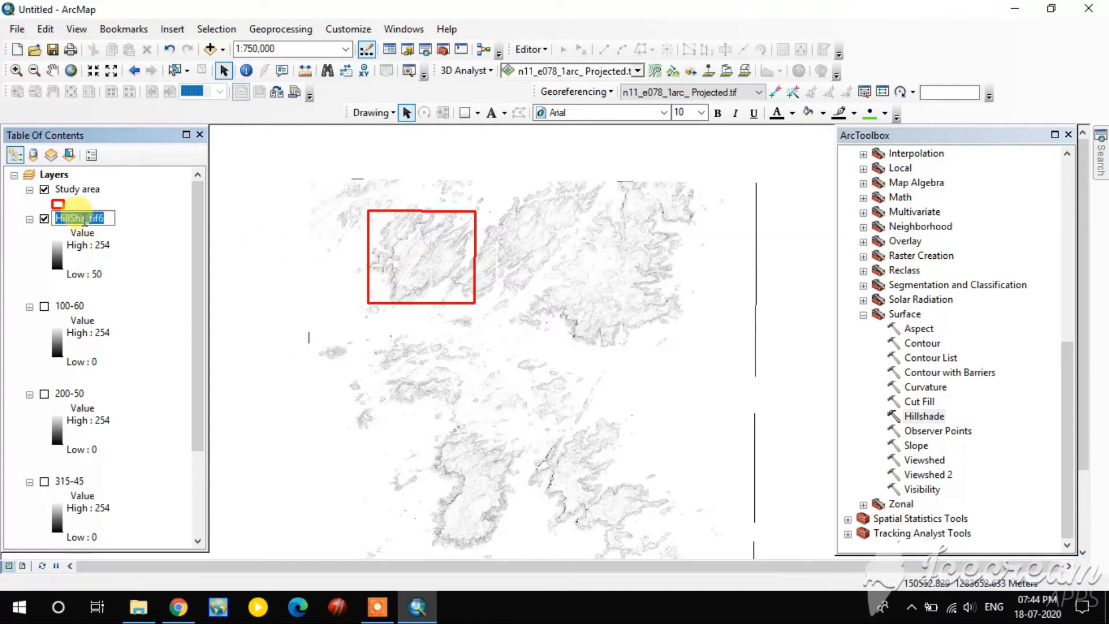
type("50-90")
key("Return")
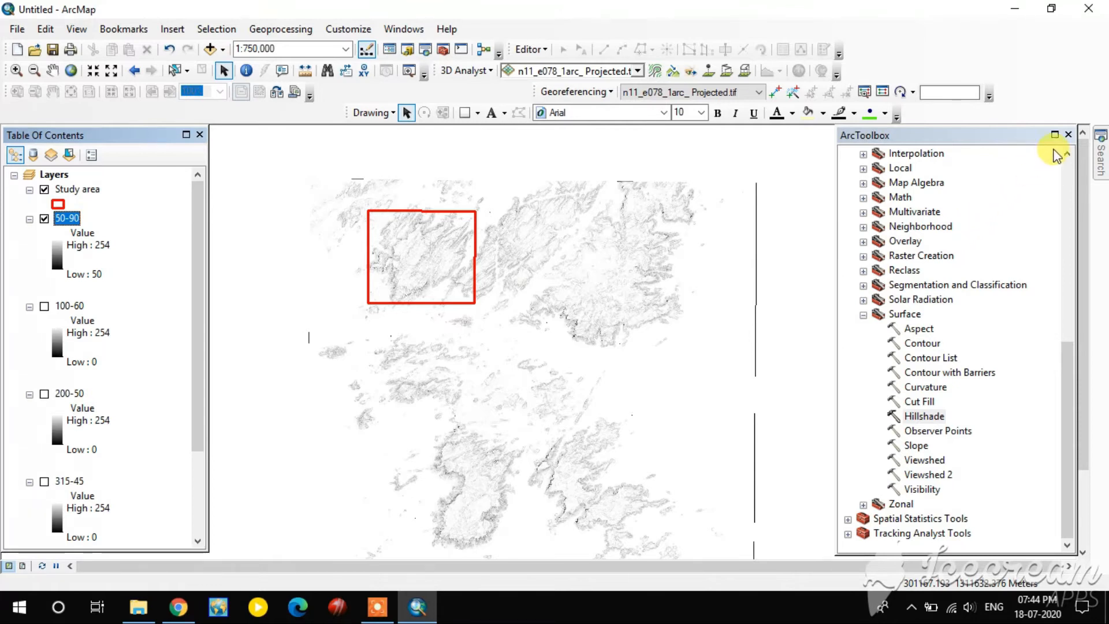
Close ArcToolbox and show only the 315-45 hillshade under the study area, hiding the 50-90 layer and the projected DEM
left_click(1068, 136)
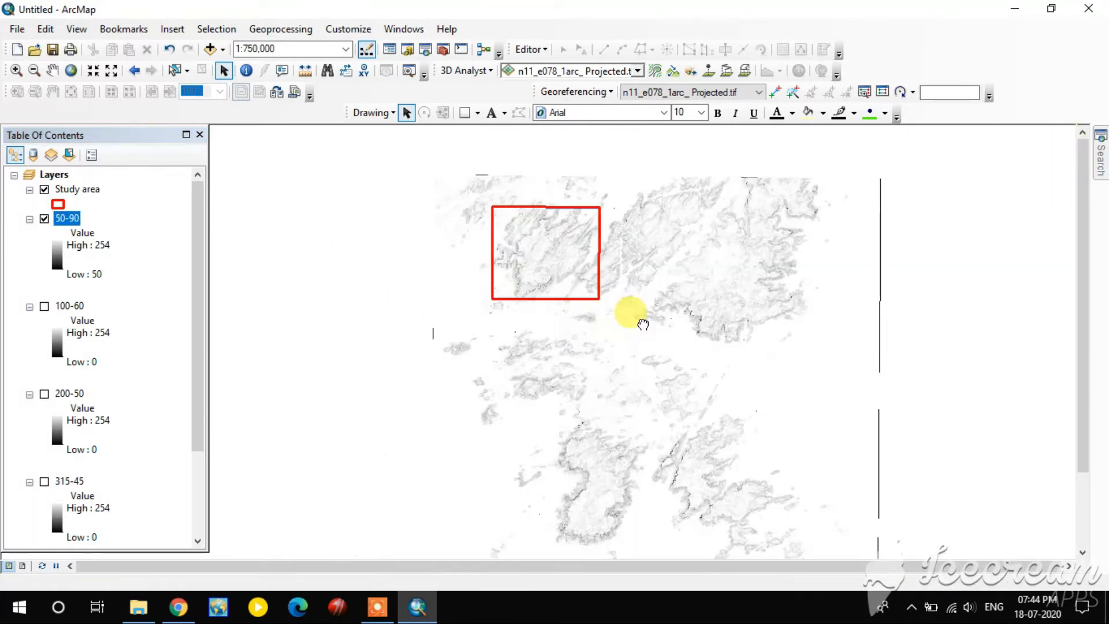
scroll(642, 324, "down", 1)
scroll(642, 324, "down", 1)
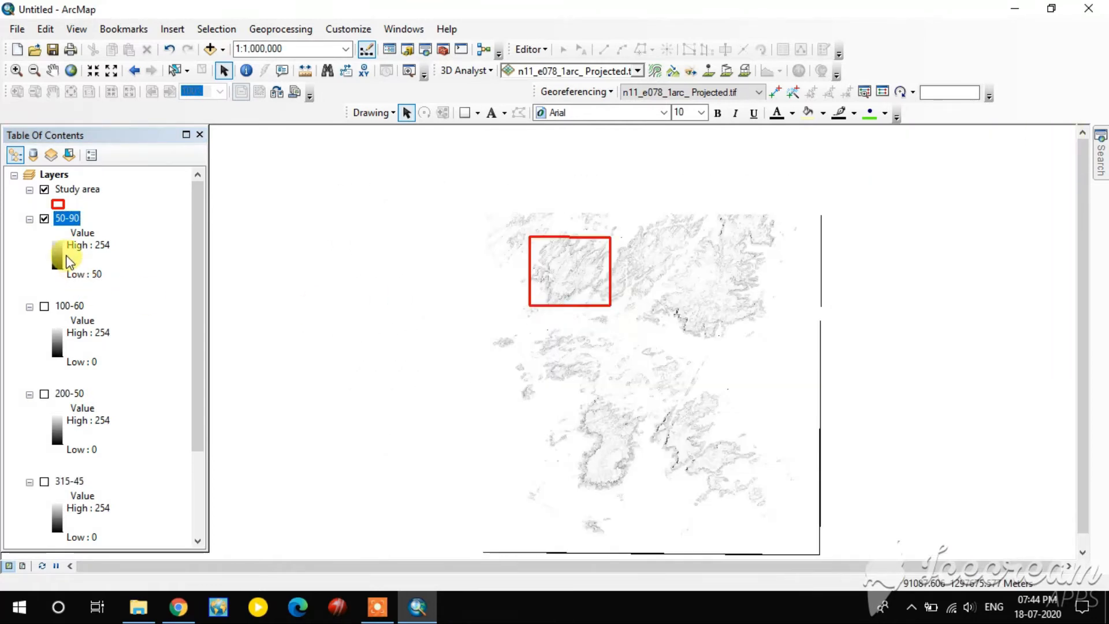
left_click(44, 220)
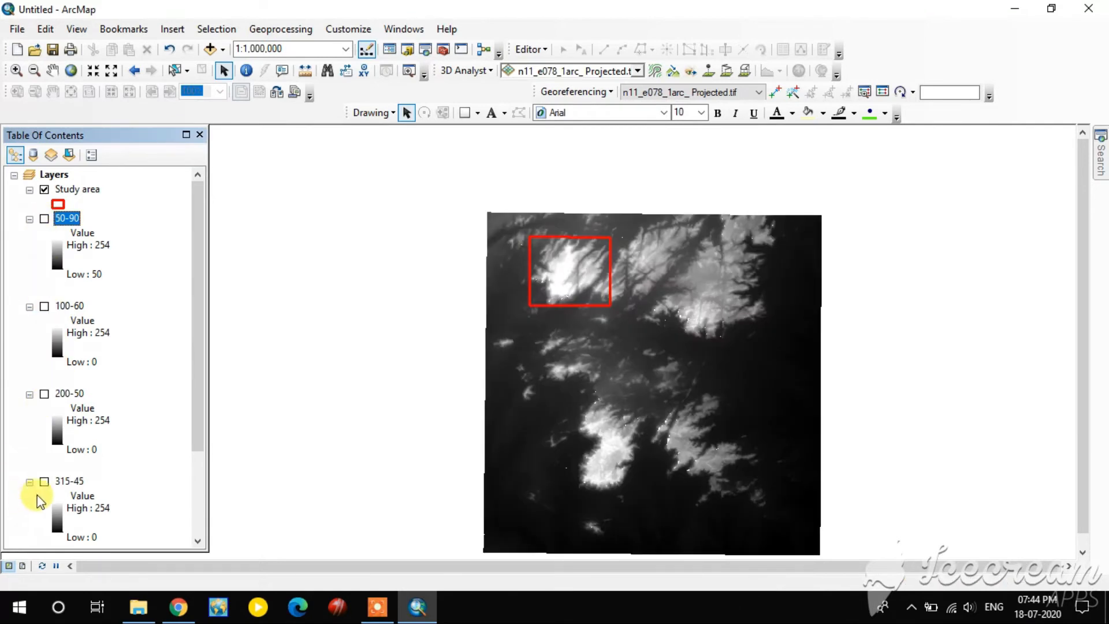
left_click(45, 481)
scroll(100, 447, "down", 2)
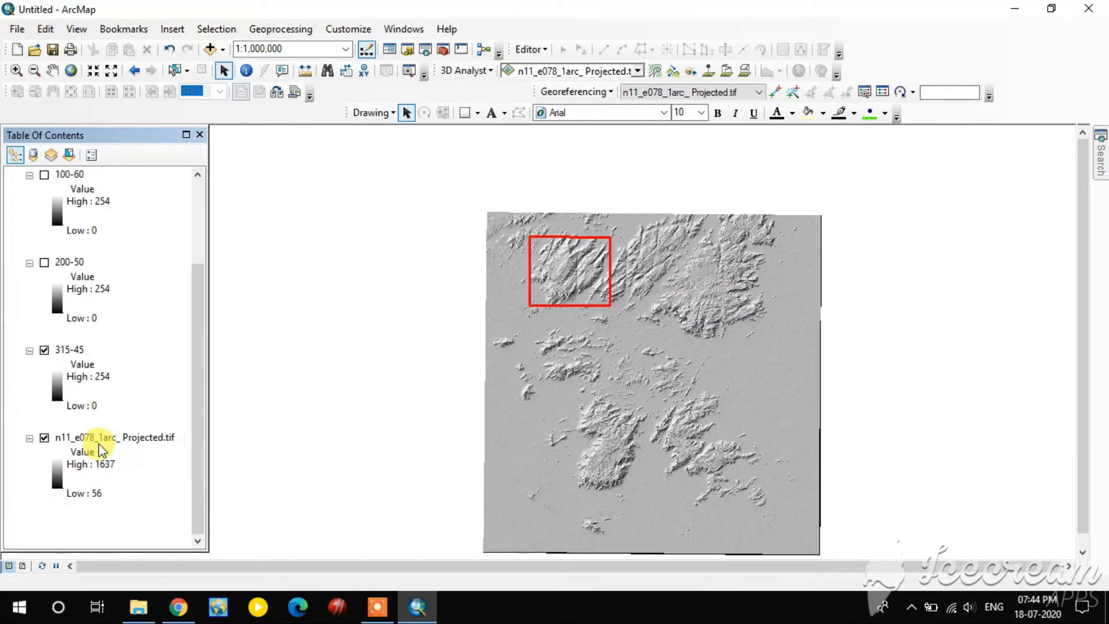
left_click(44, 438)
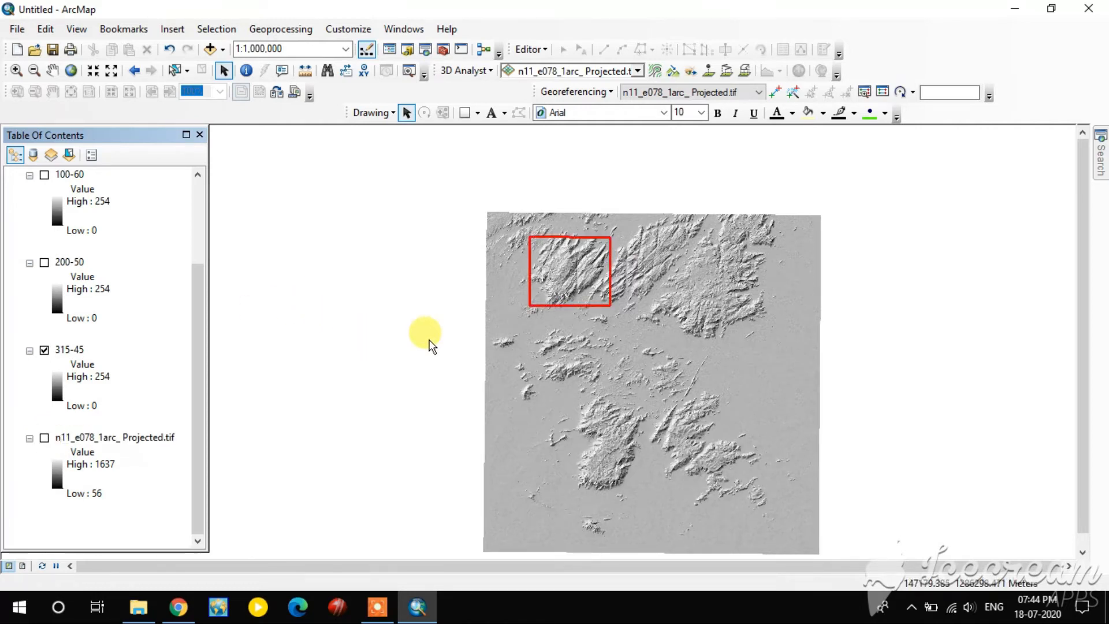
Set up a new shapefile in the Shapefiles folder, named Lineament with feature type Polyline
left_click(408, 51)
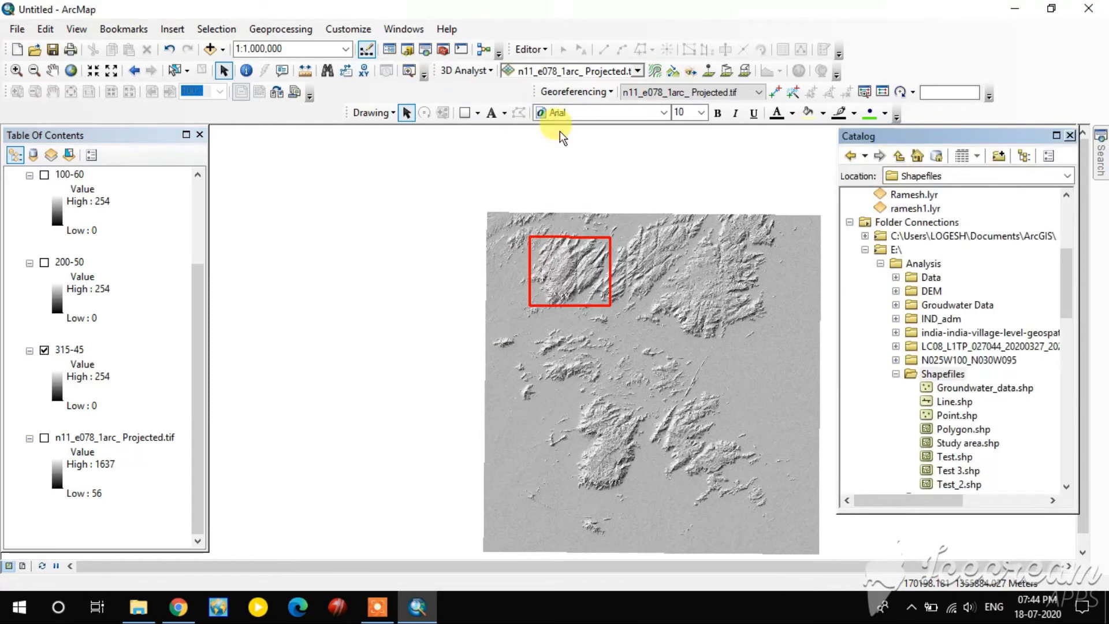
scroll(938, 397, "down", 2)
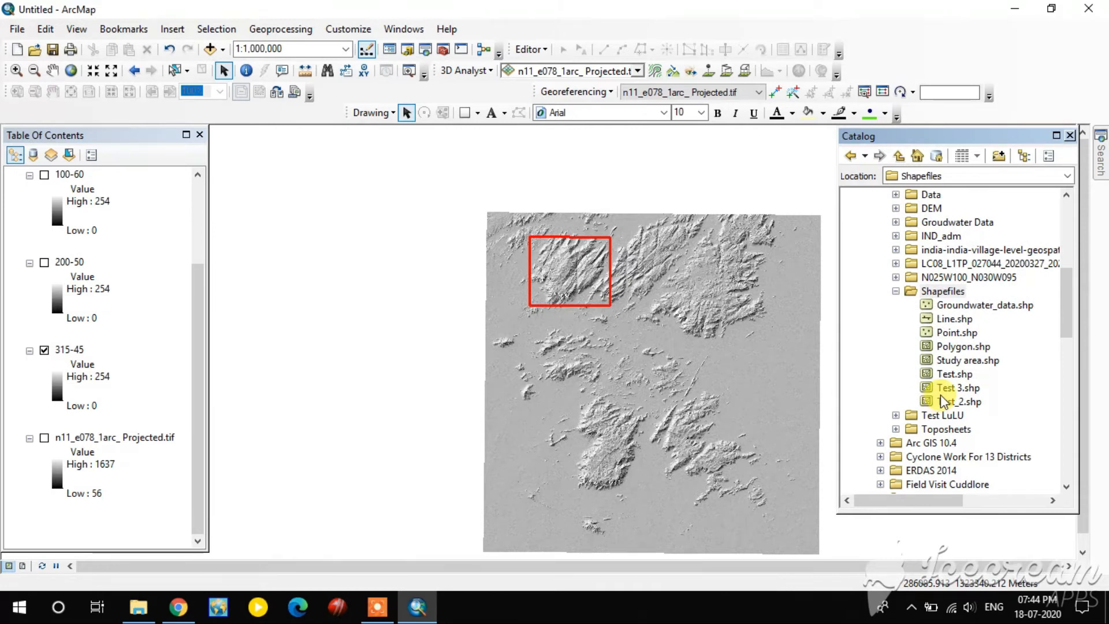
right_click(940, 289)
mouse_move(1003, 392)
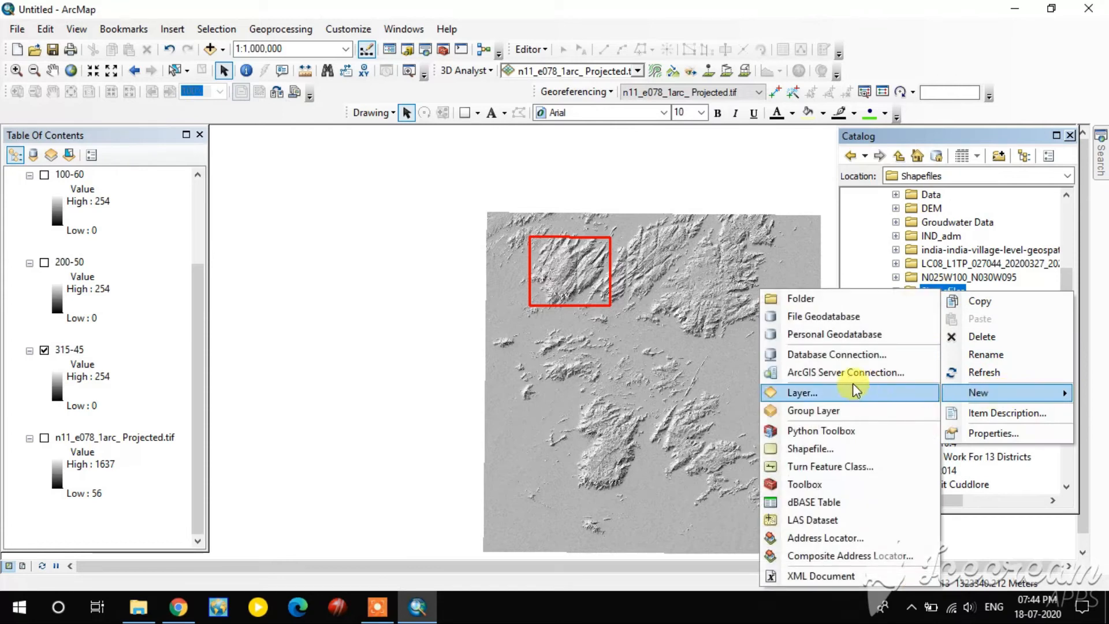
left_click(821, 448)
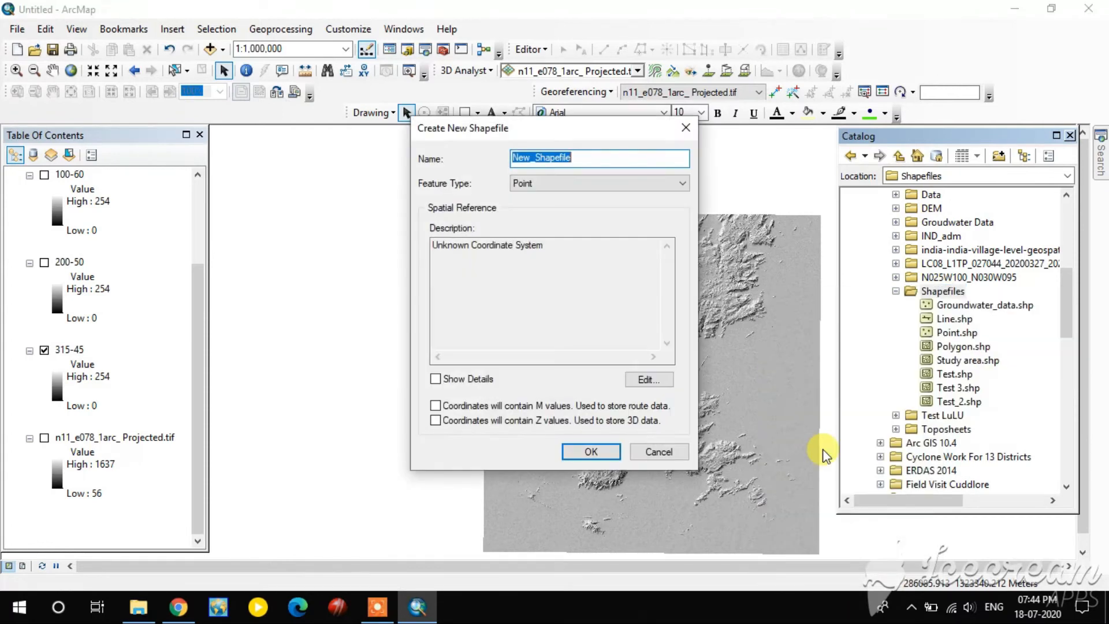
type("Lineament")
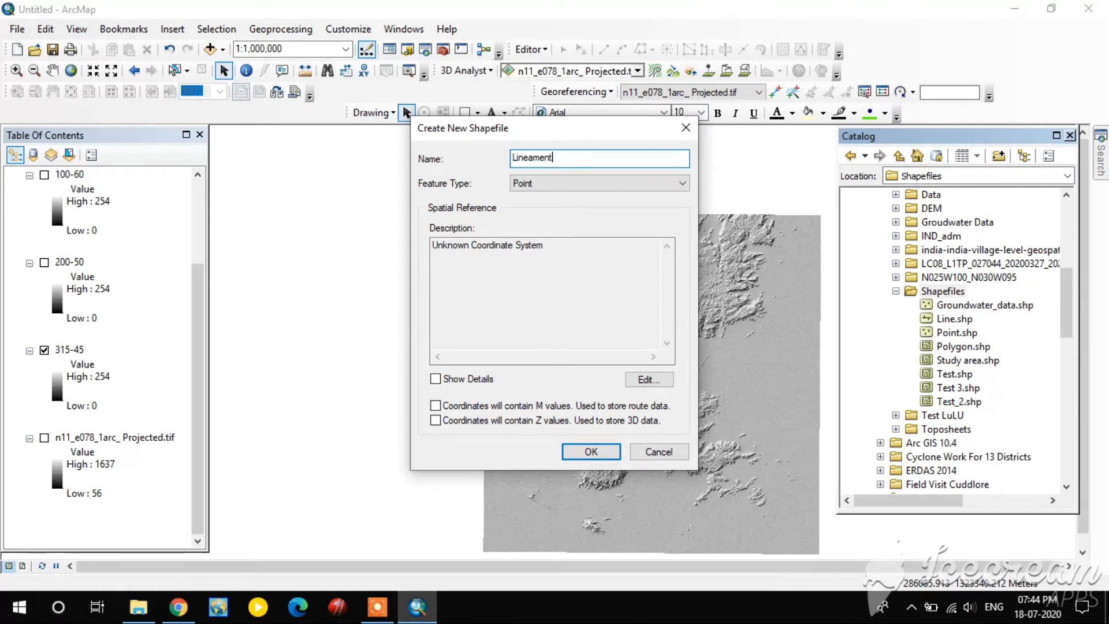
left_click(660, 183)
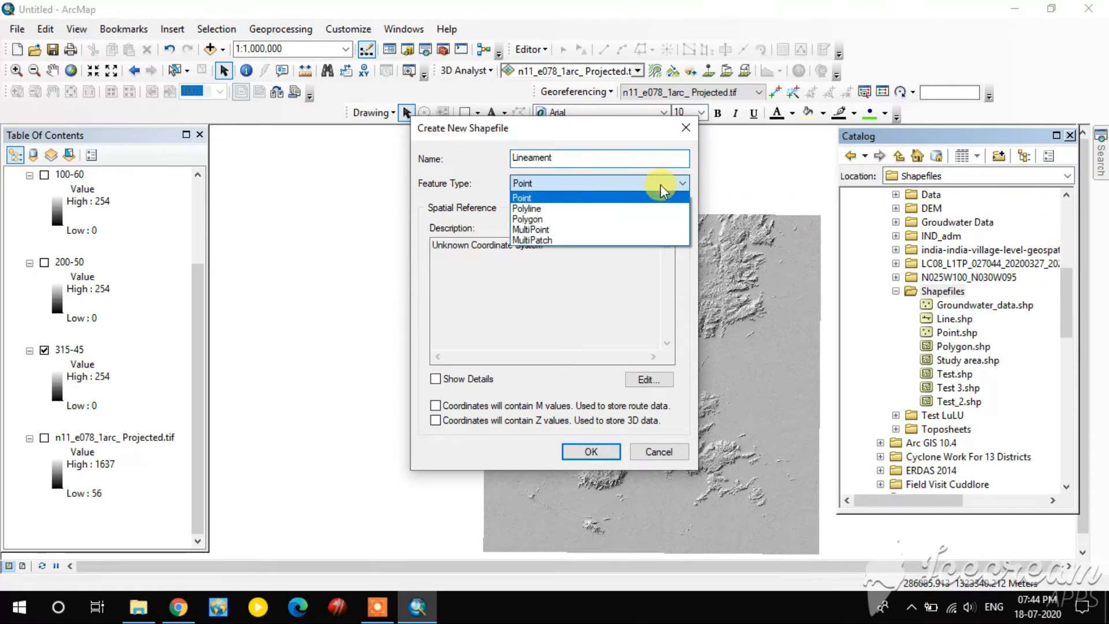
left_click(593, 208)
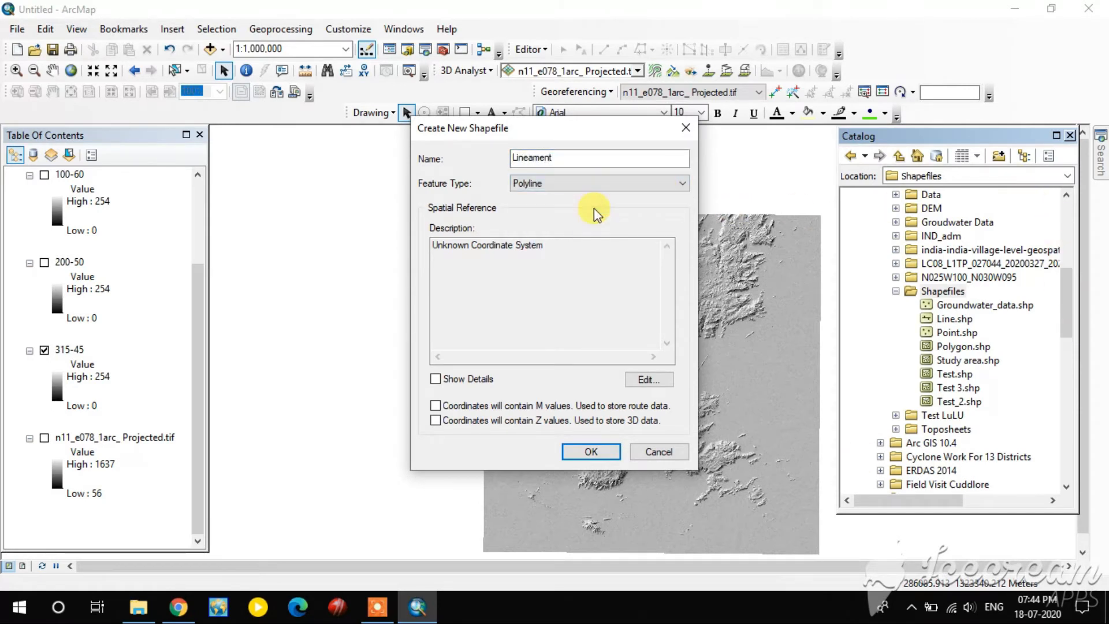
Assign the WGS 1984 UTM Zone 44N coordinate system to the Lineament shapefile and create it
left_click(649, 381)
left_click(524, 205)
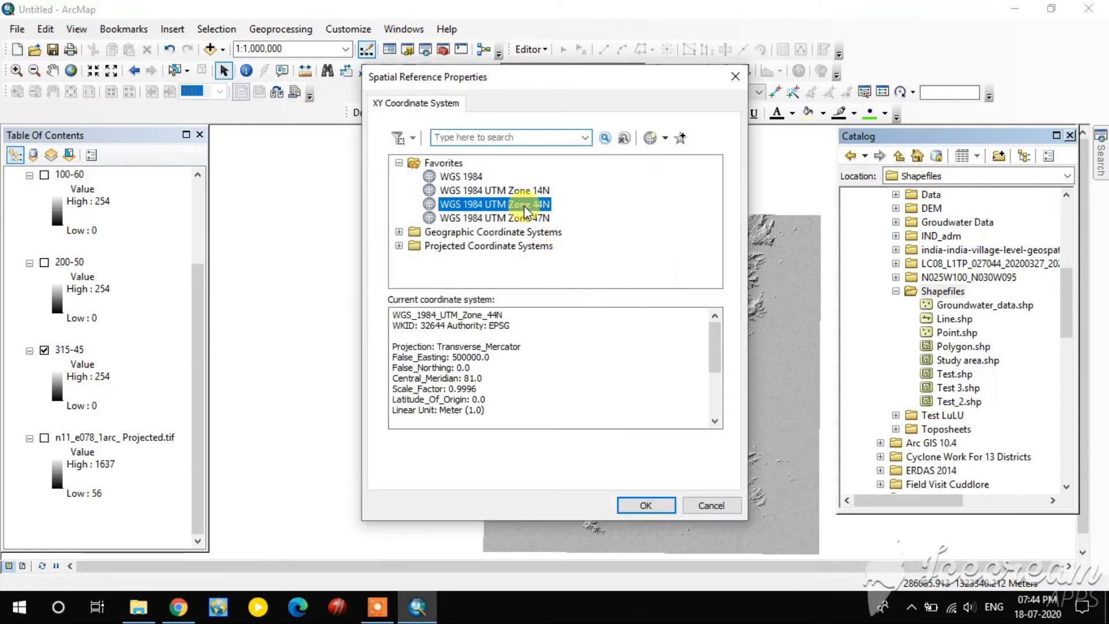
left_click(644, 506)
left_click(607, 458)
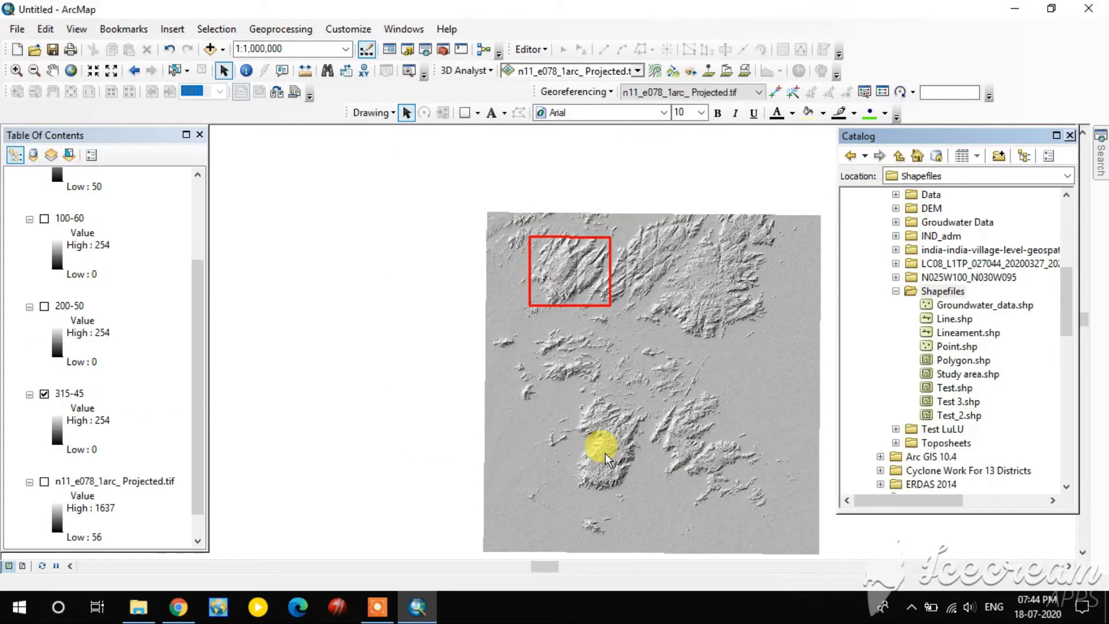
Close the Catalog and start an edit session on the Lineament layer
left_click(1072, 136)
scroll(72, 308, "up", 4)
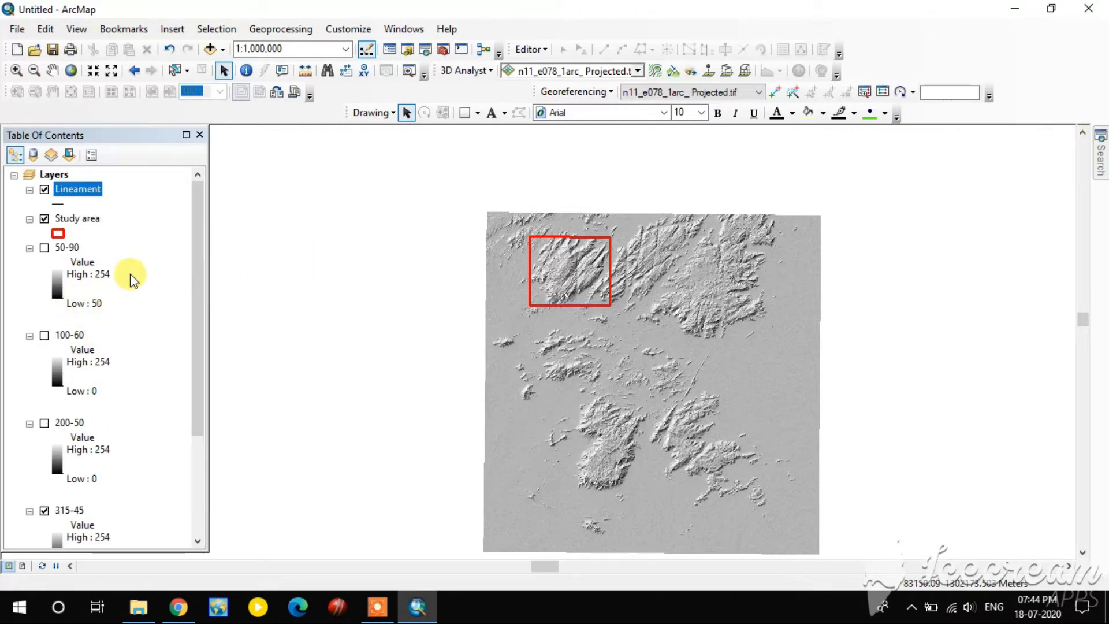
left_click(7, 197)
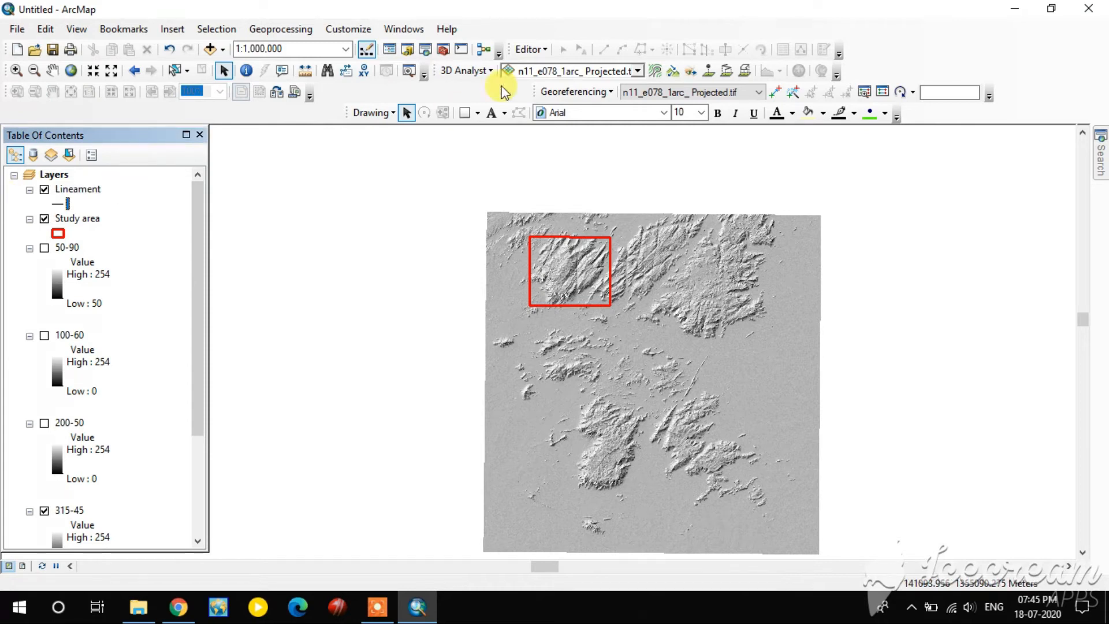
left_click(530, 50)
left_click(558, 68)
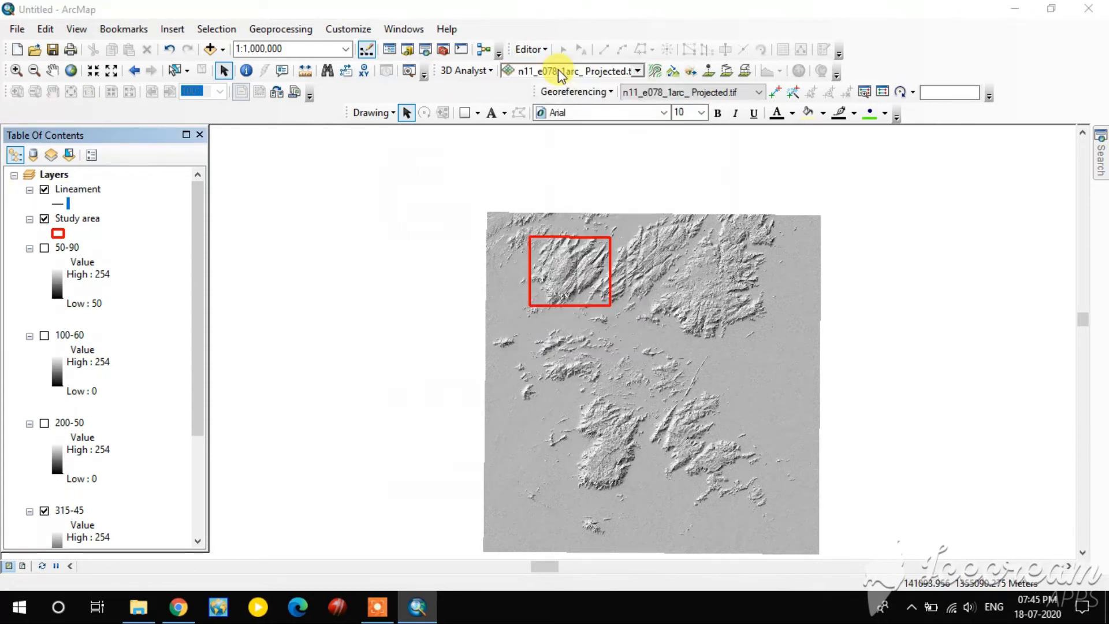
left_click(440, 166)
left_click(638, 475)
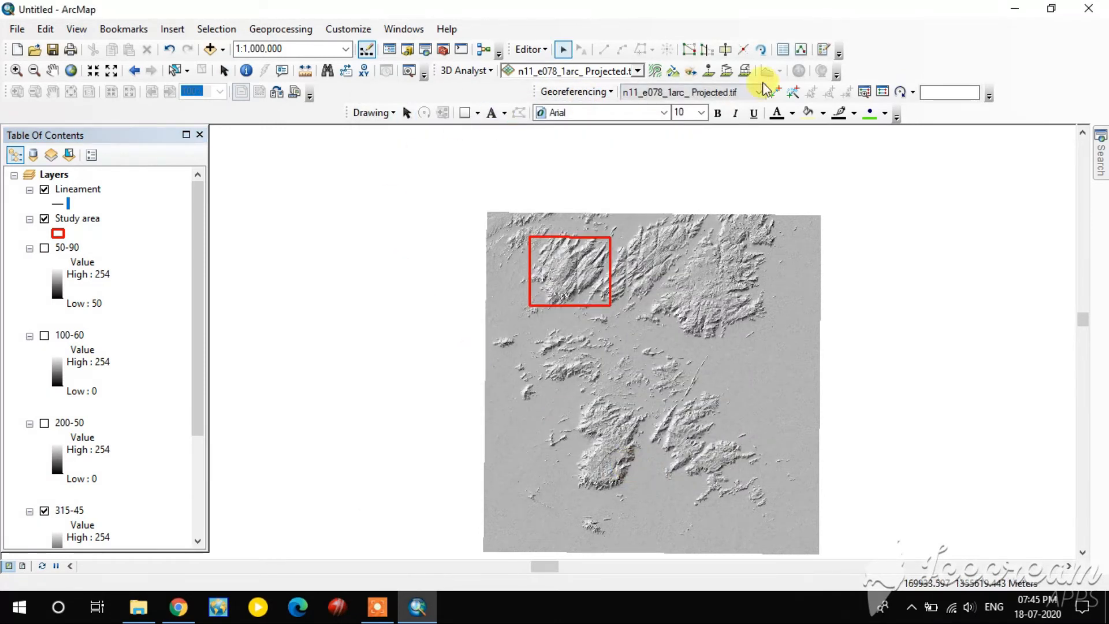
Choose the Lineament template for new line features and digitize a straight lineament along the northeast-trending valley in the study area's northwest
left_click(821, 51)
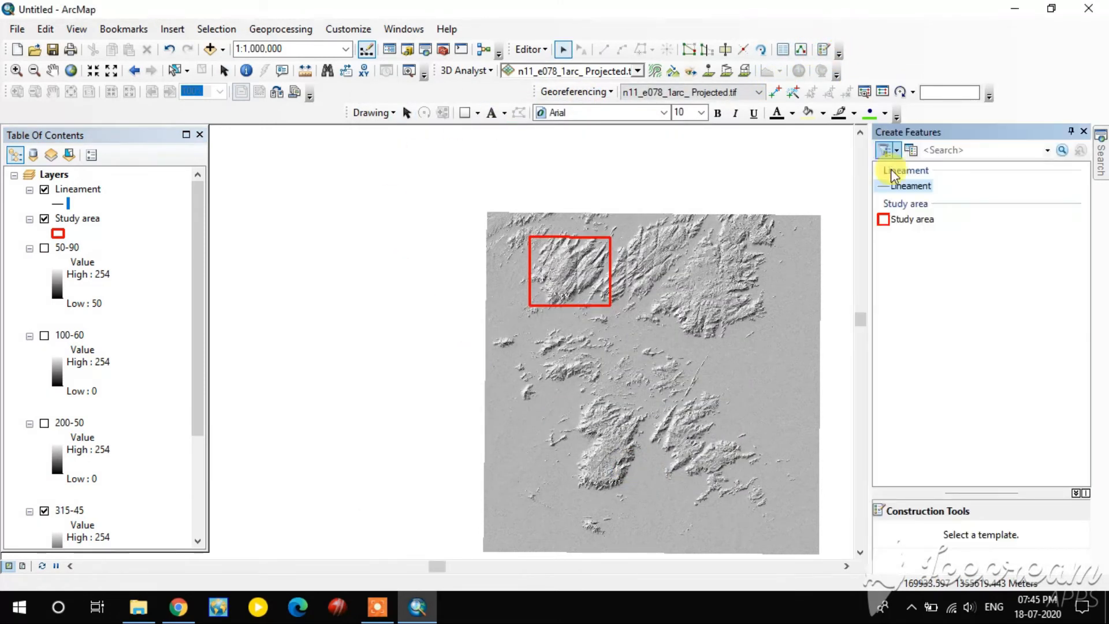
left_click(904, 187)
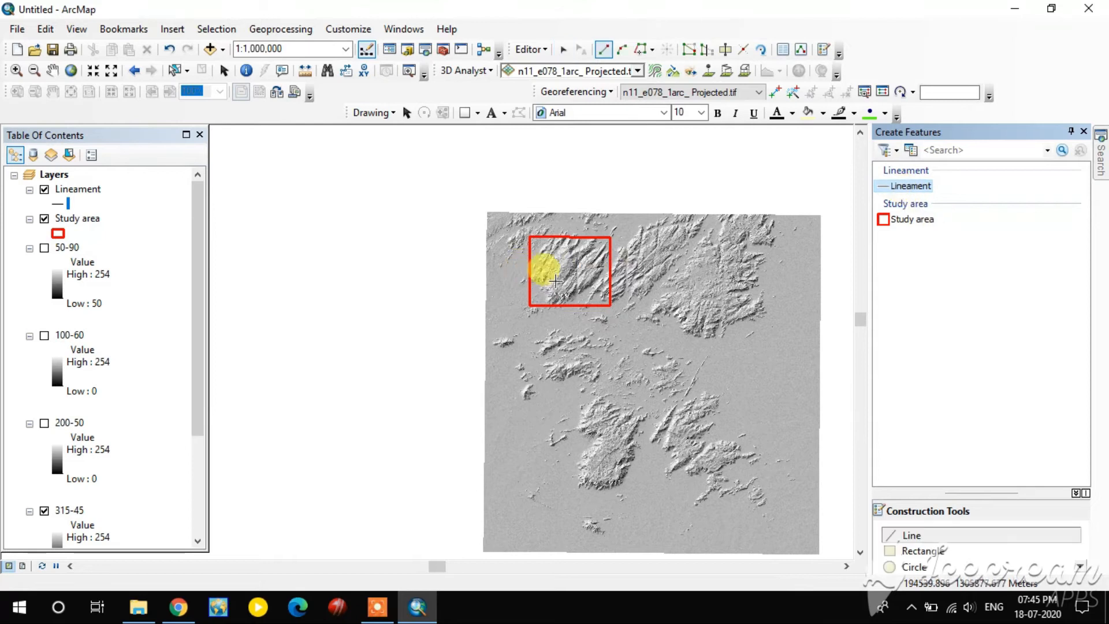
scroll(589, 272, "down", 3)
scroll(589, 272, "down", 1)
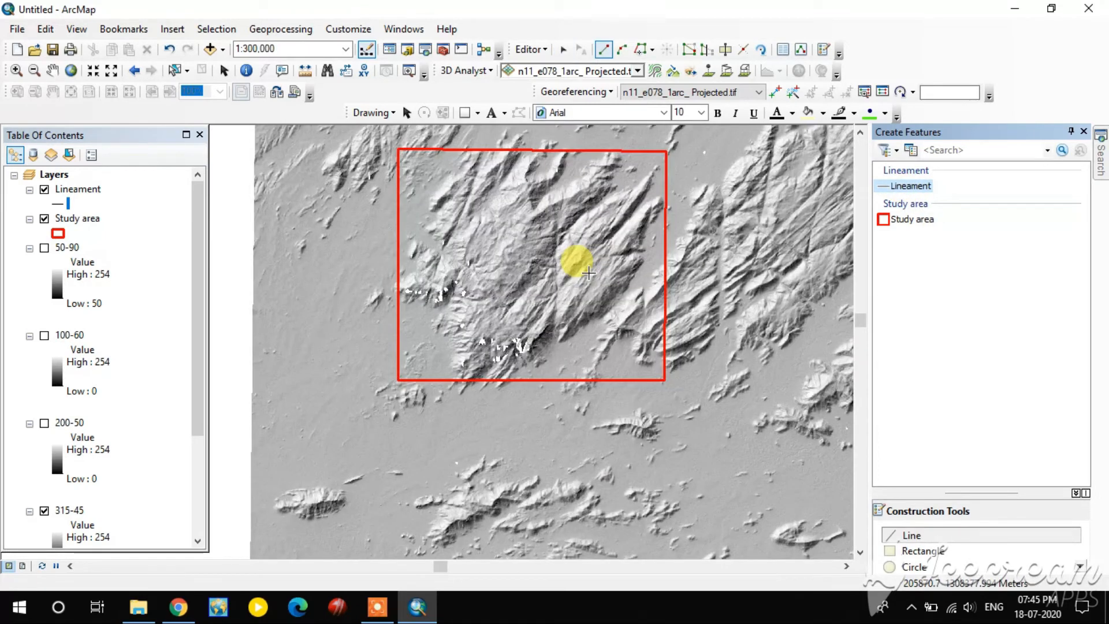
left_click_drag(565, 253, 537, 303)
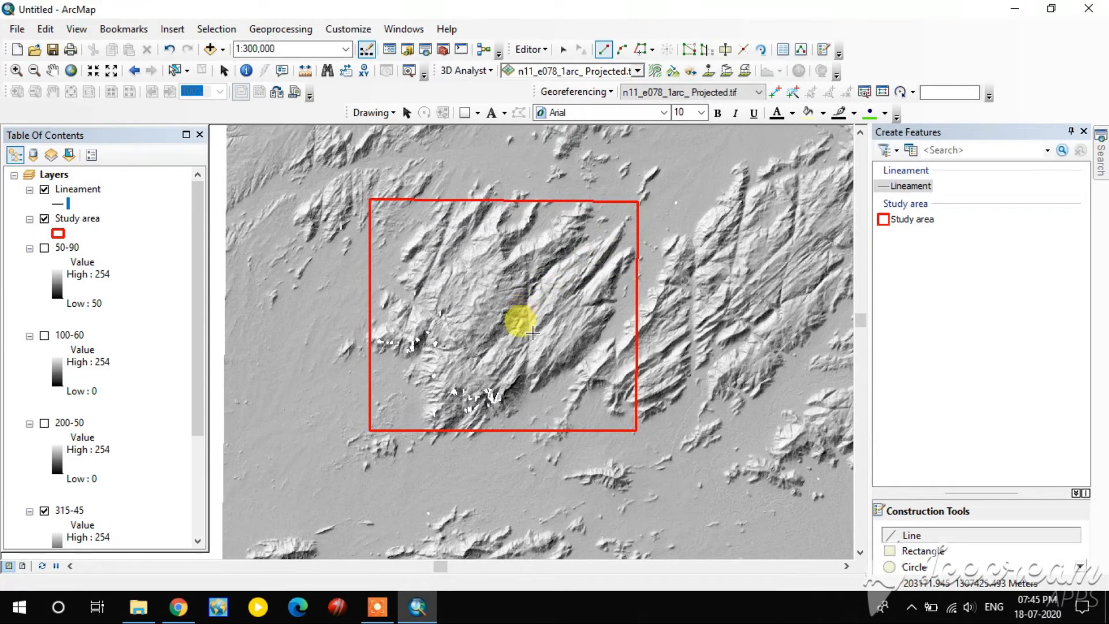
left_click_drag(534, 340, 490, 350)
scroll(366, 247, "up", 2)
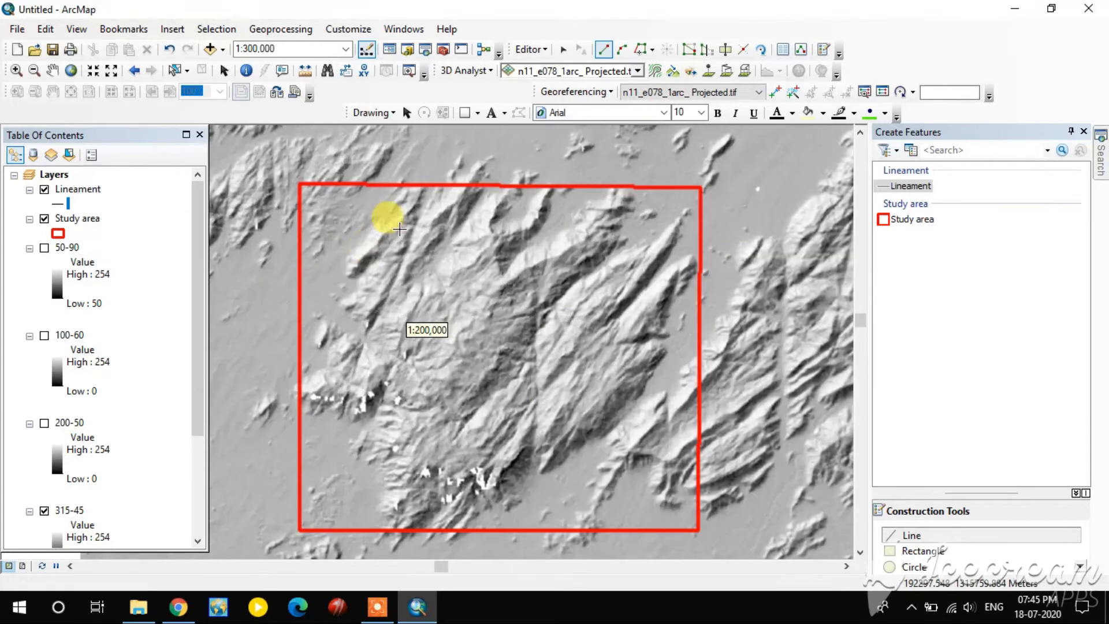
left_click(354, 378)
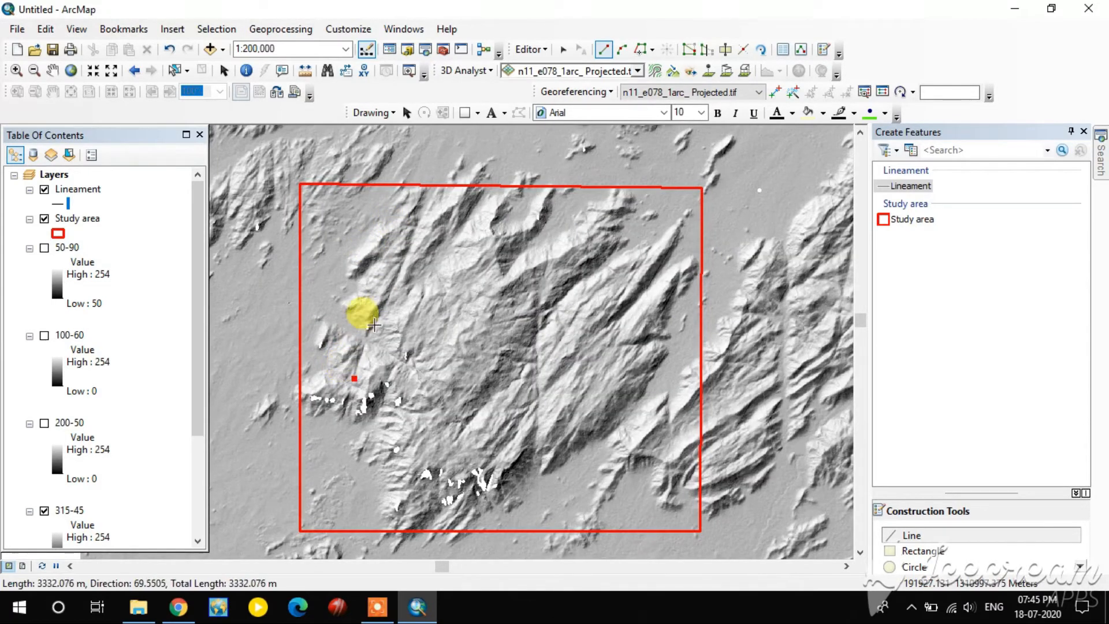
double_click(423, 213)
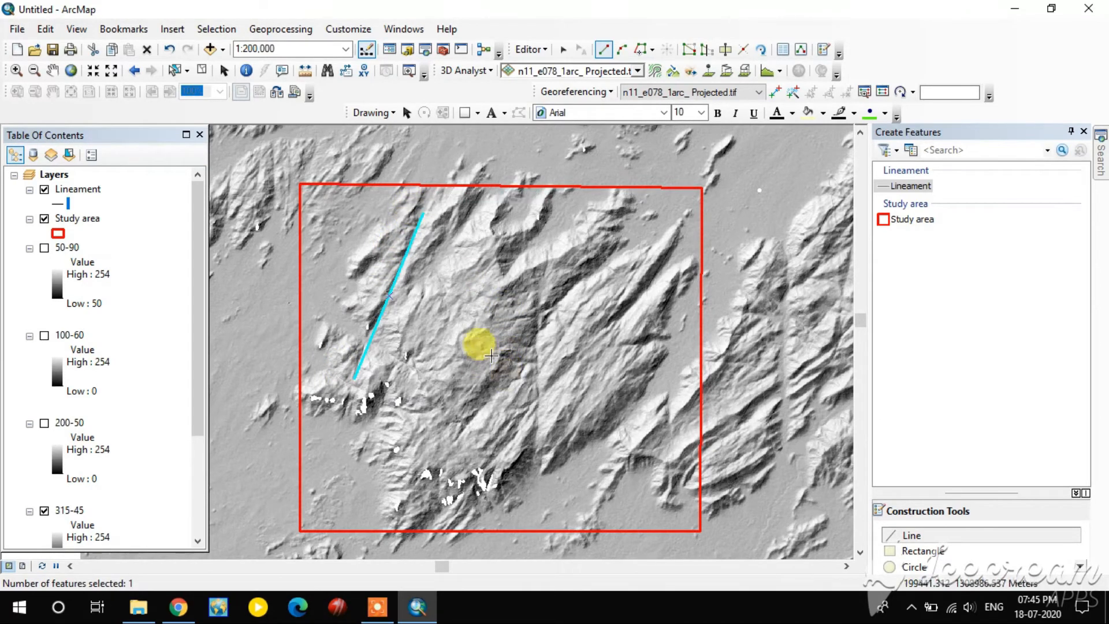
Digitize a north-south lineament through the study area's centre and a shorter northeast-southwest lineament crossing it
left_click(536, 282)
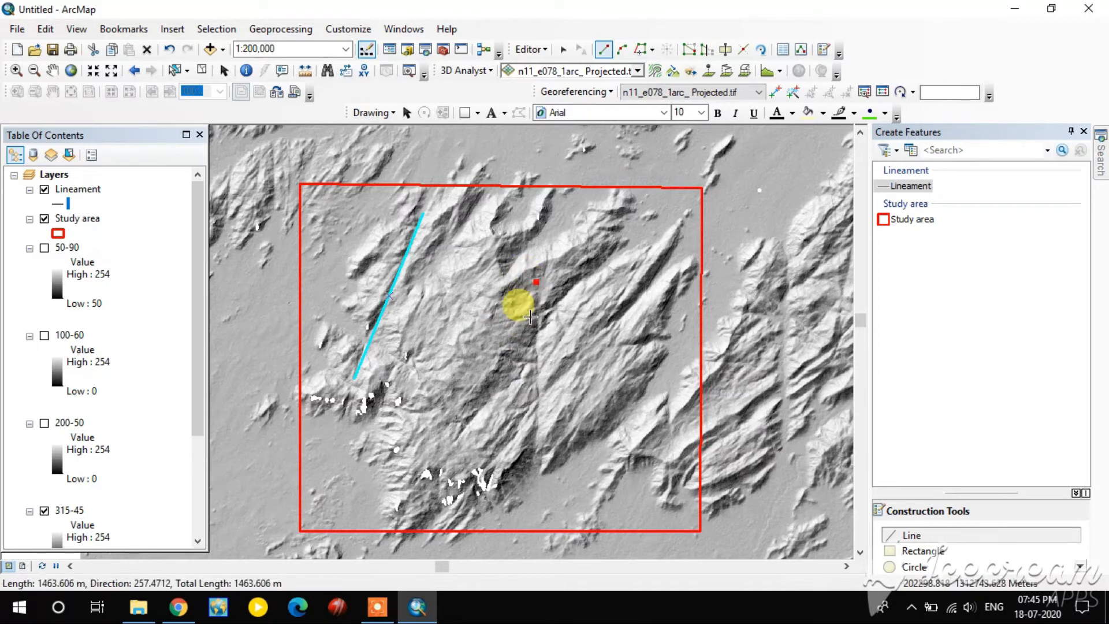
double_click(537, 444)
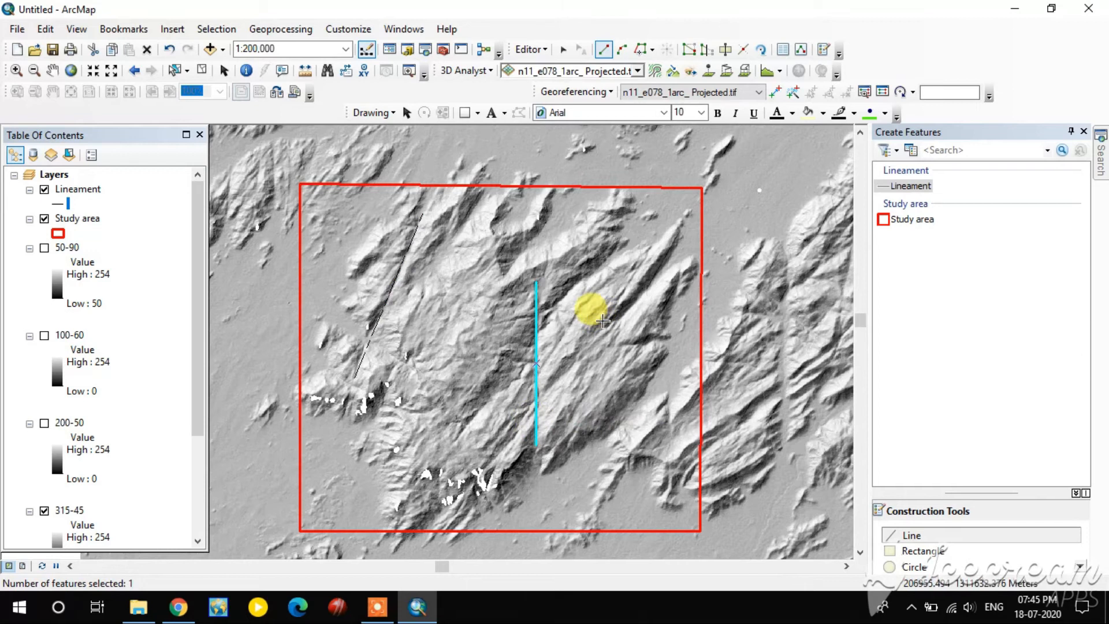
left_click(580, 307)
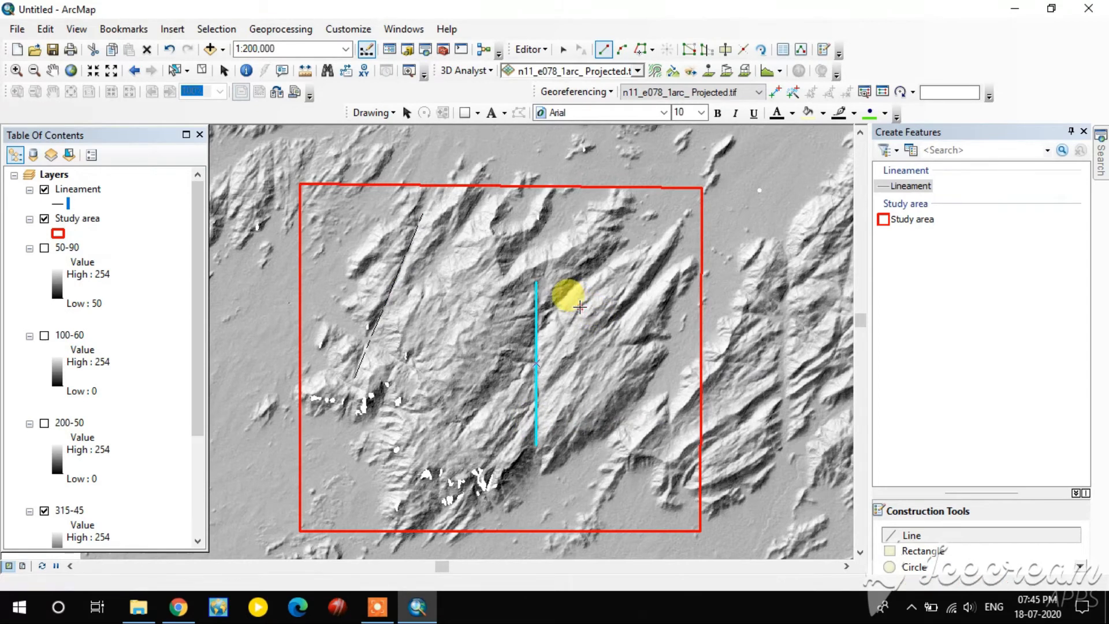
double_click(517, 407)
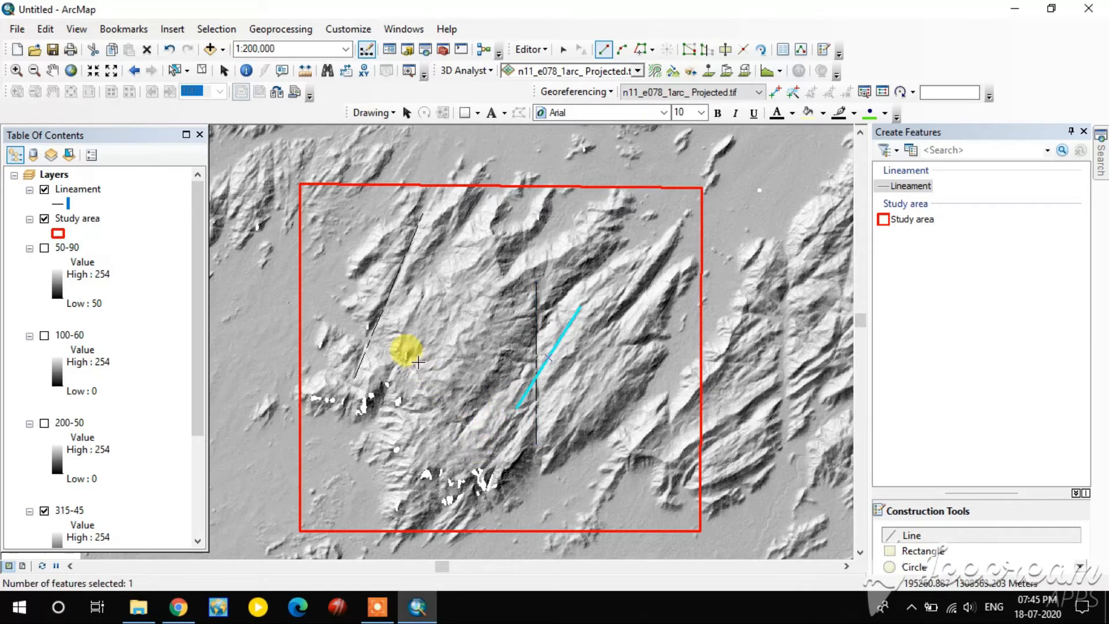
Make the Lineament layer's line symbol yellow and wider, and clear the feature selection
left_click(61, 203)
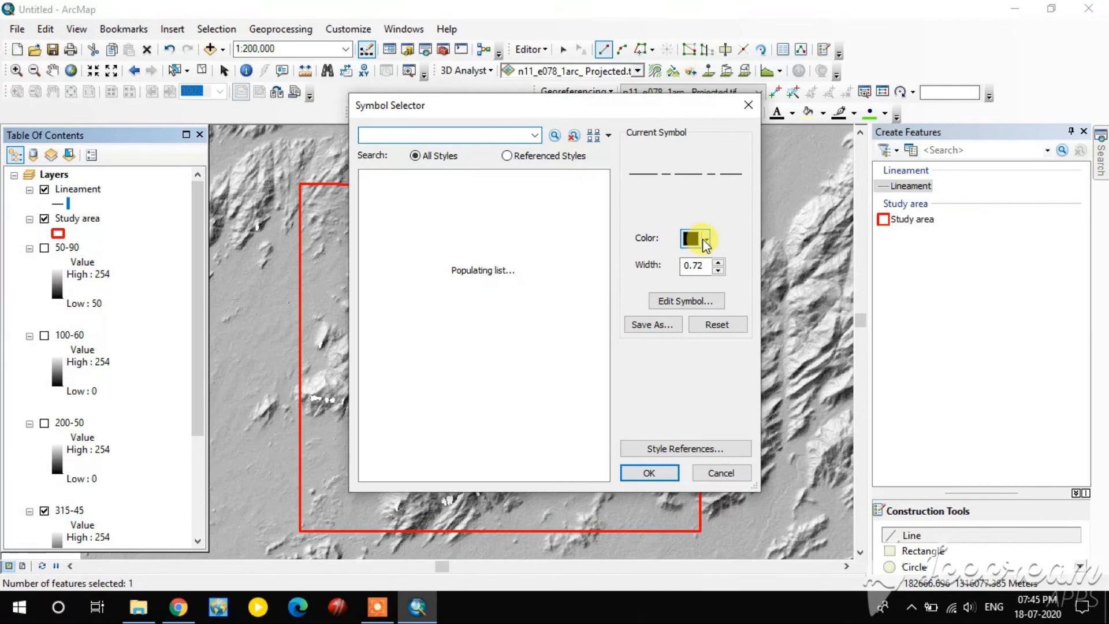
left_click(705, 239)
left_click(749, 311)
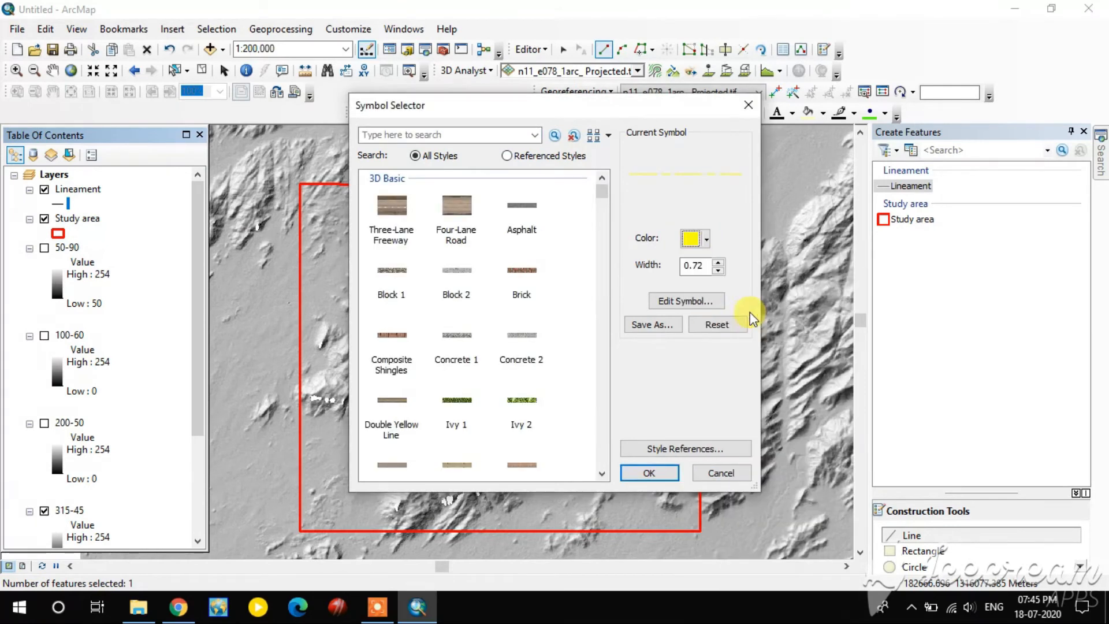
left_click(719, 262)
left_click(650, 473)
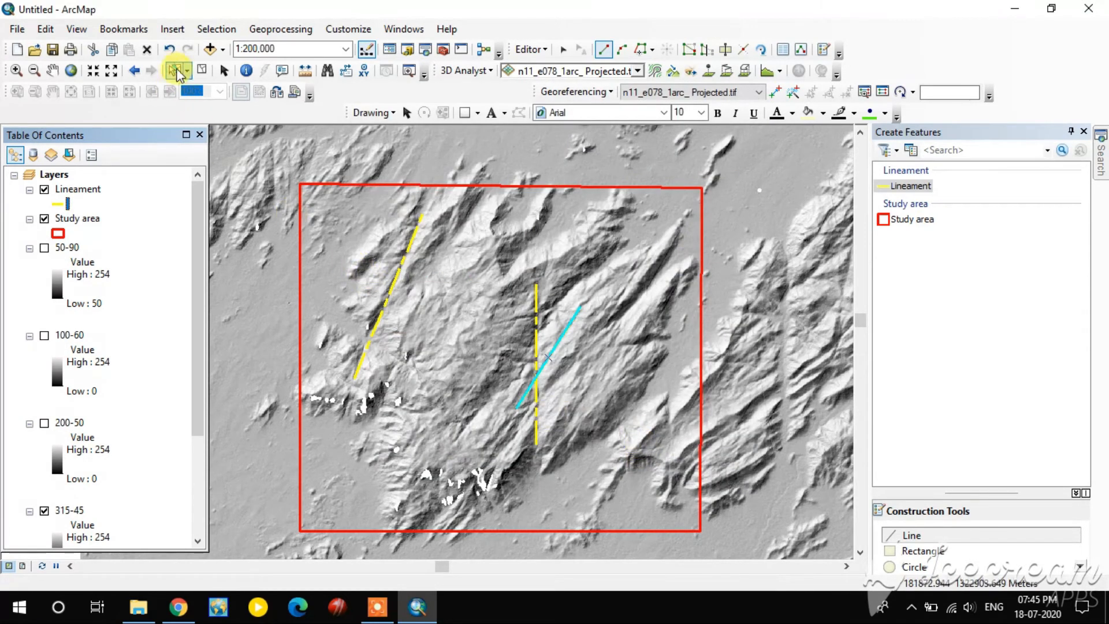
left_click(601, 366)
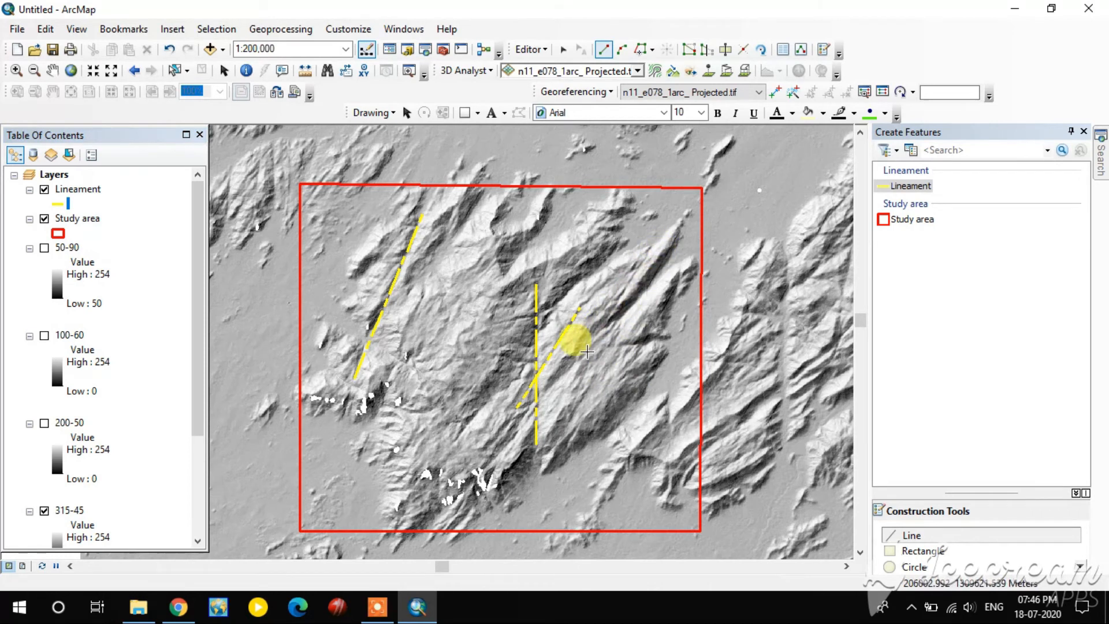
Digitize three northeast-southwest lineaments along the ridges and valleys east and southeast of the central north-south lineament
left_click(562, 377)
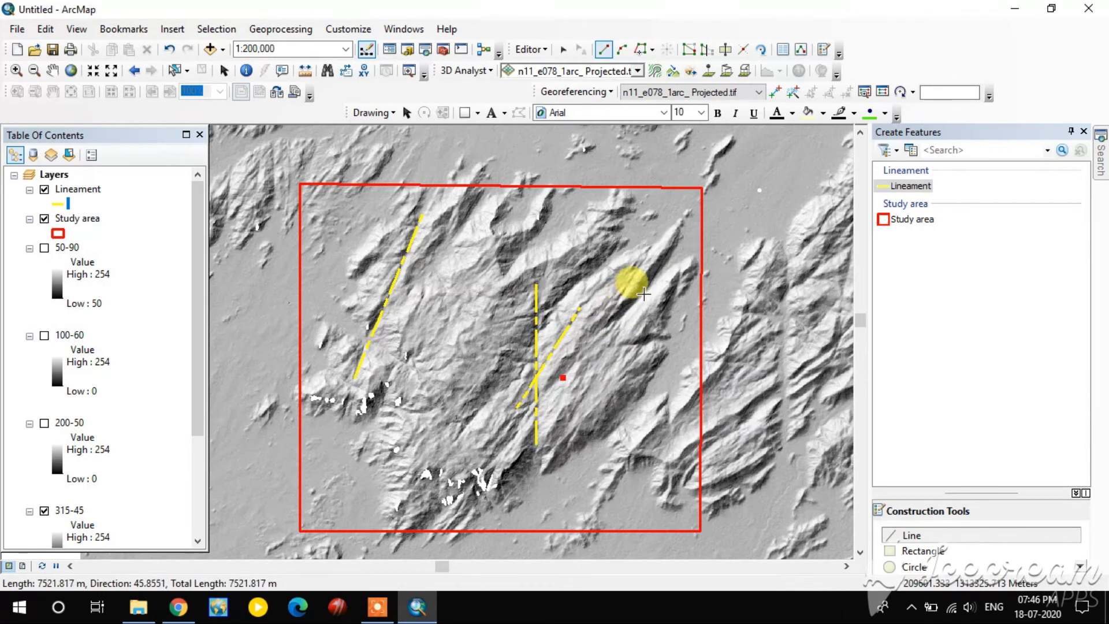
double_click(664, 269)
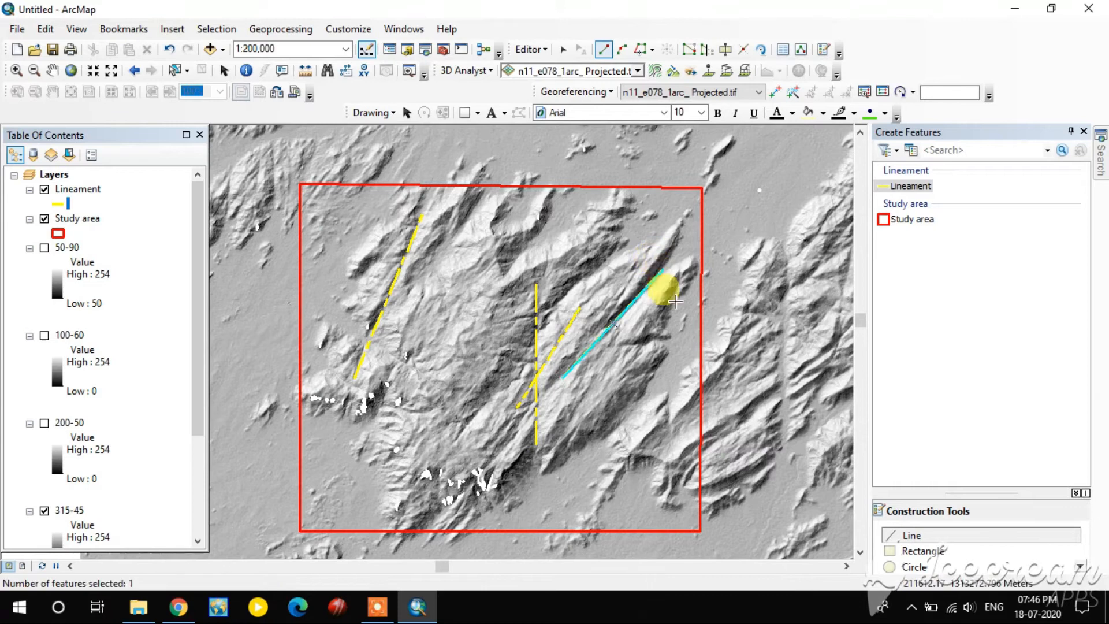
left_click(556, 442)
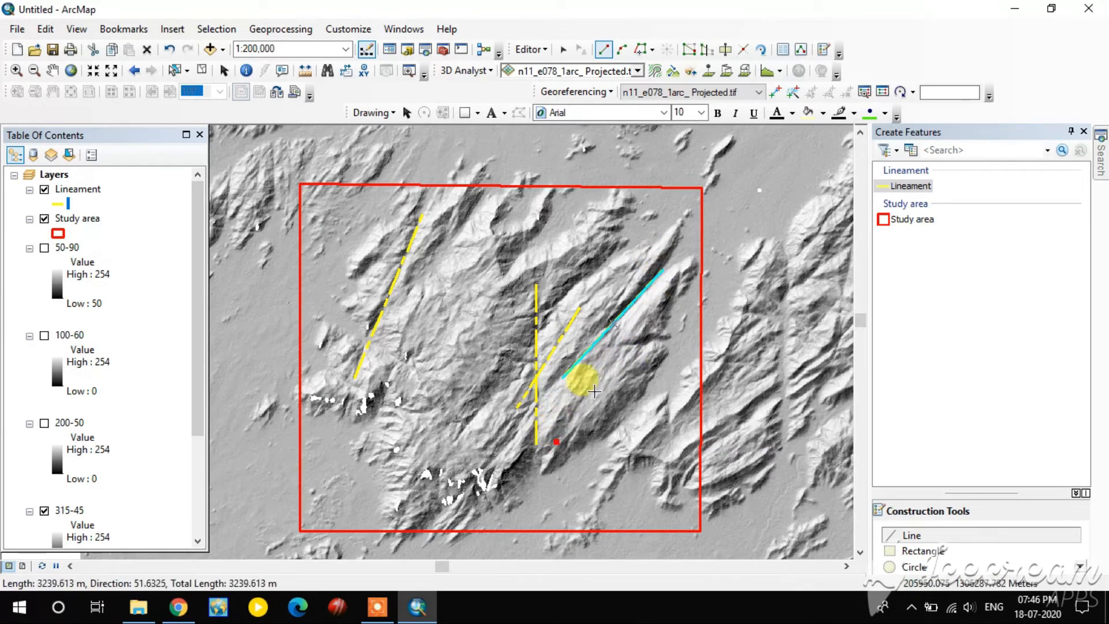
double_click(601, 366)
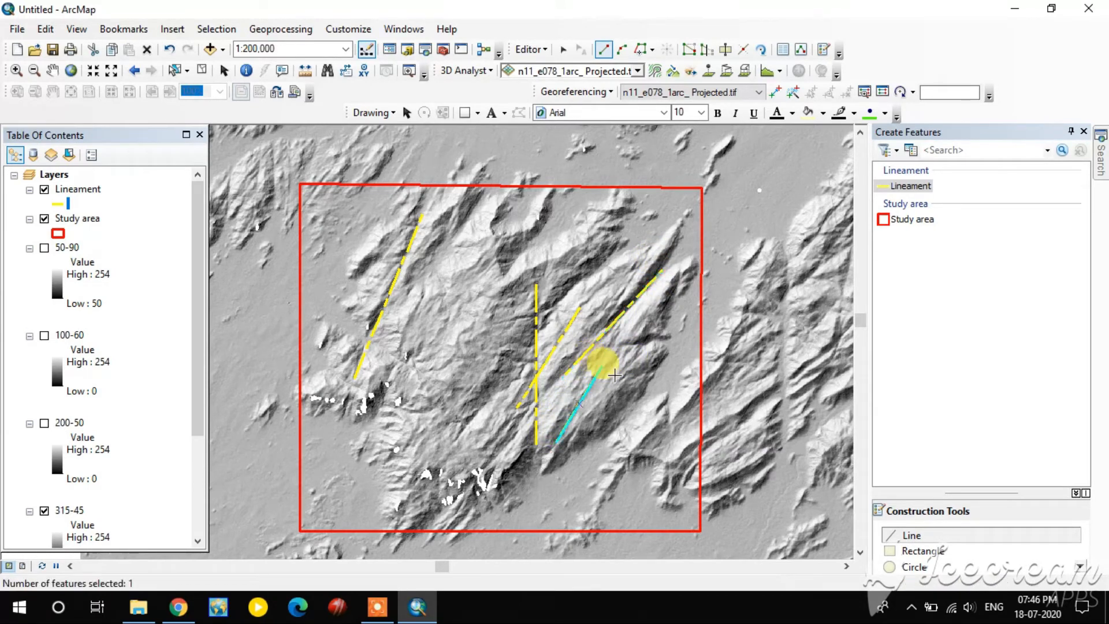
left_click(595, 507)
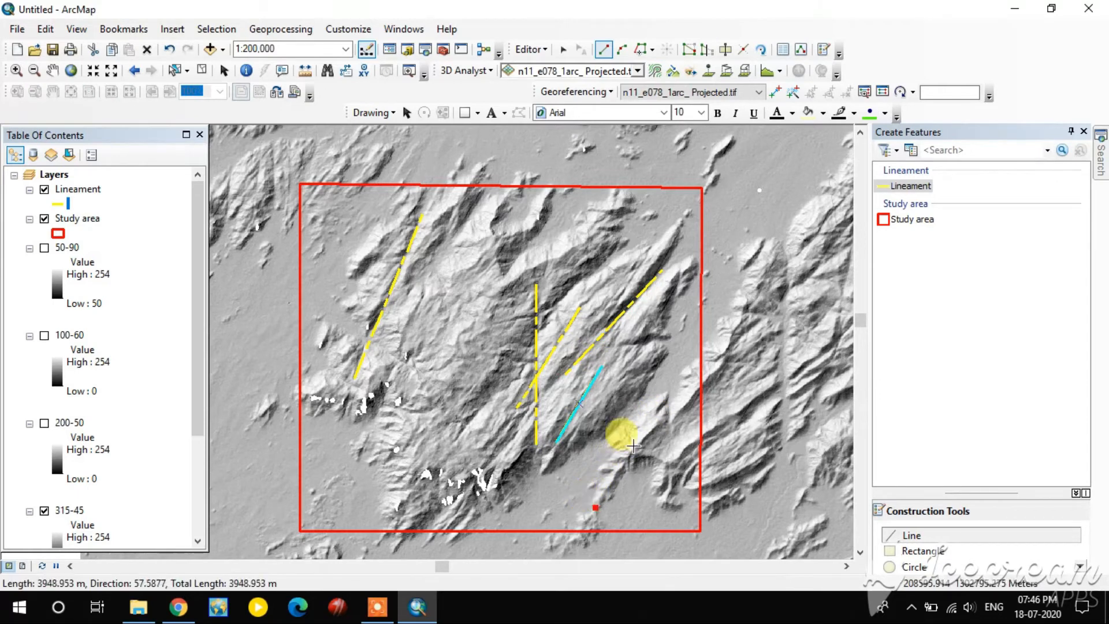
double_click(660, 419)
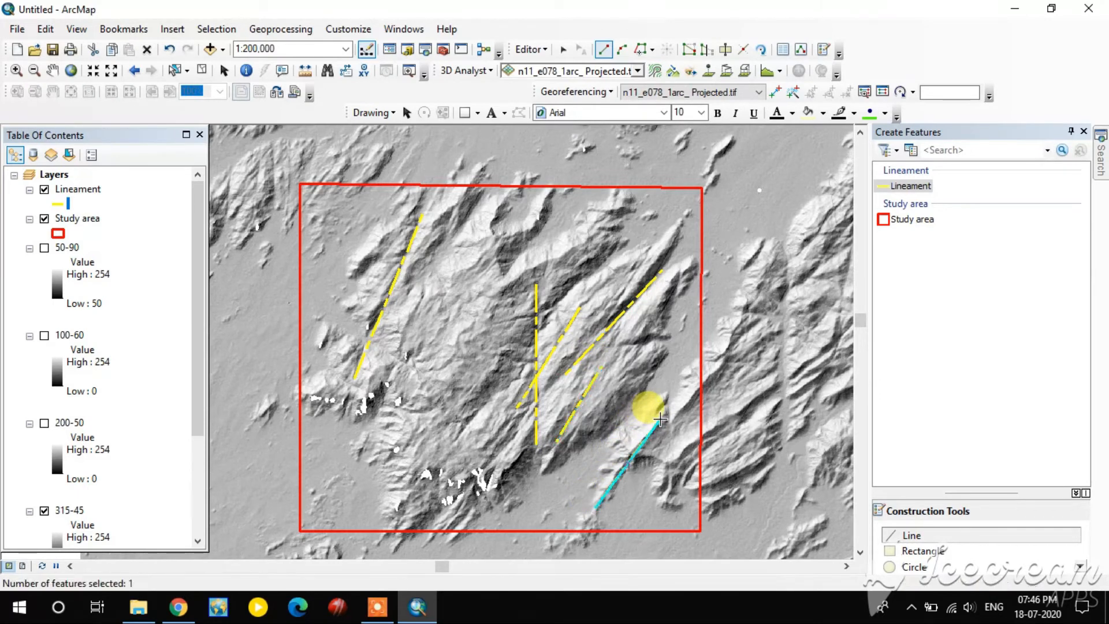
Digitize two northeast-southwest lineaments west of the central north-south lineament, one toward its southern end and one northwest of its northern end
left_click(444, 452)
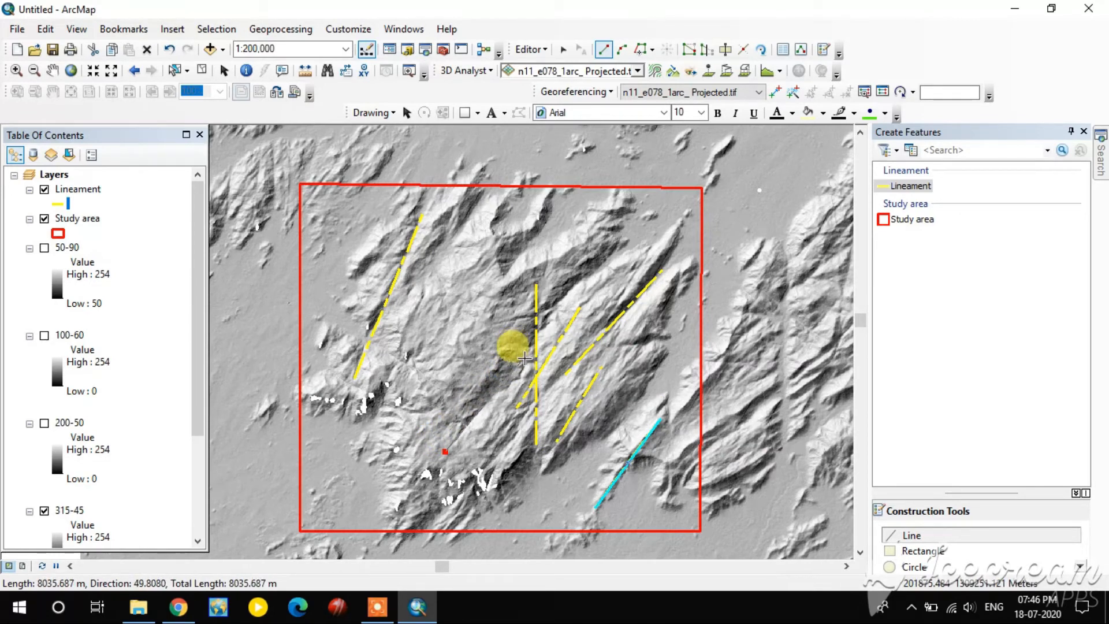
double_click(524, 361)
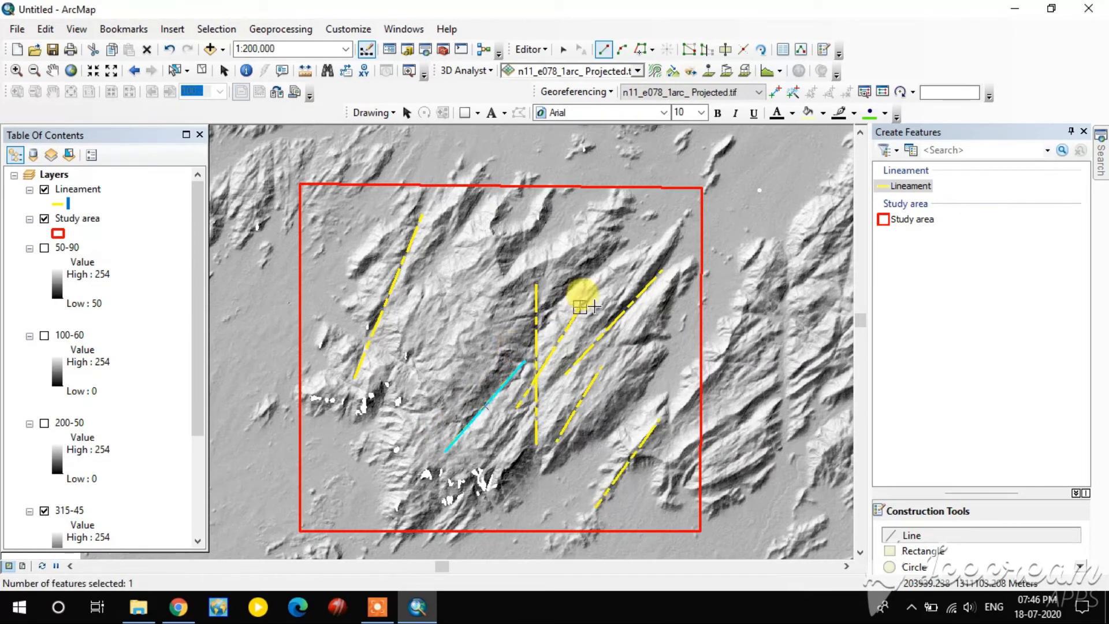
left_click(530, 246)
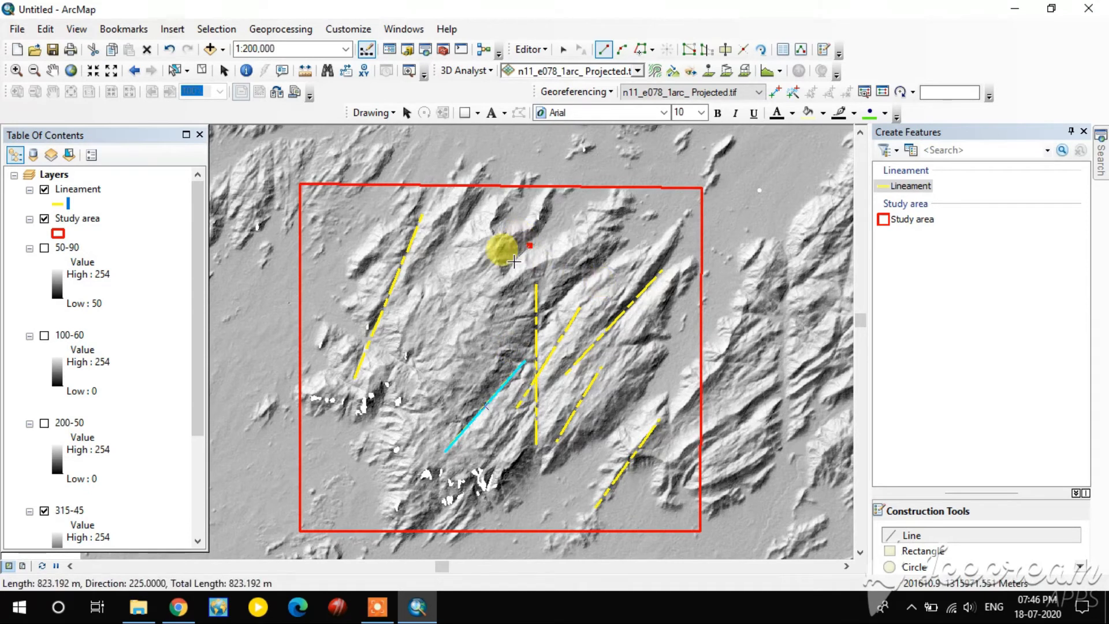
double_click(469, 316)
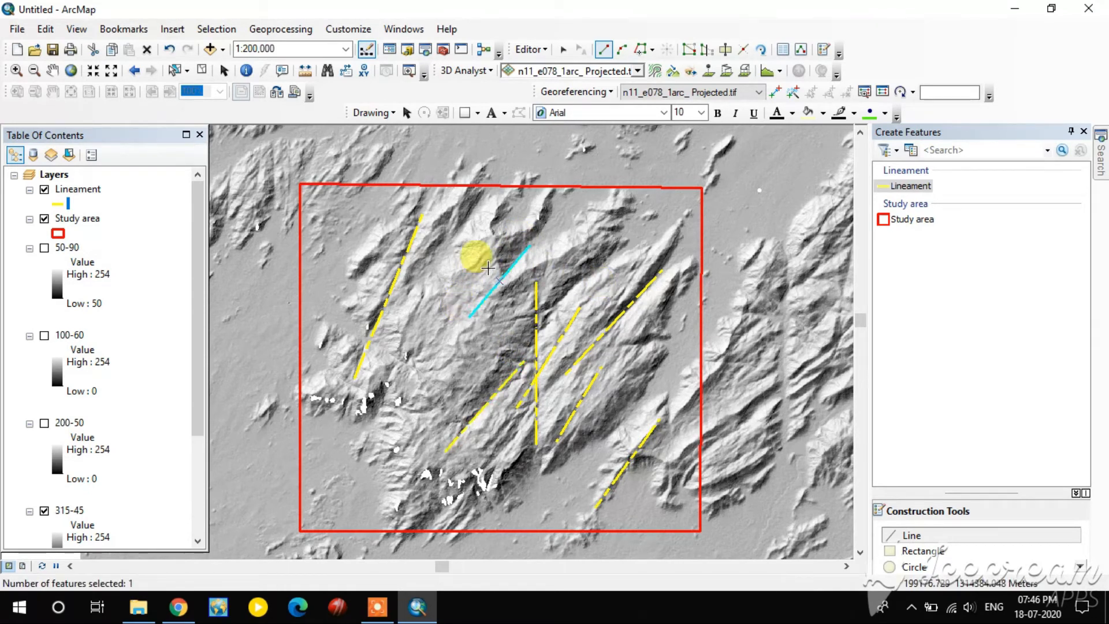
Digitize three short lineaments around the curved valley near the study area's northern boundary, joining the last two at a shared endpoint
left_click(507, 195)
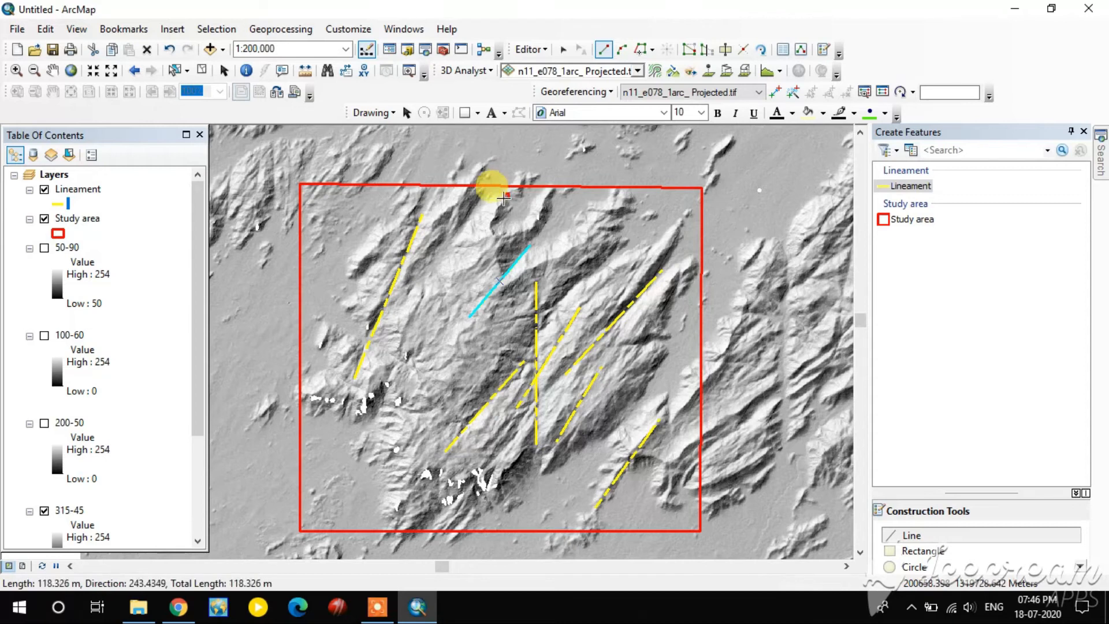
double_click(486, 229)
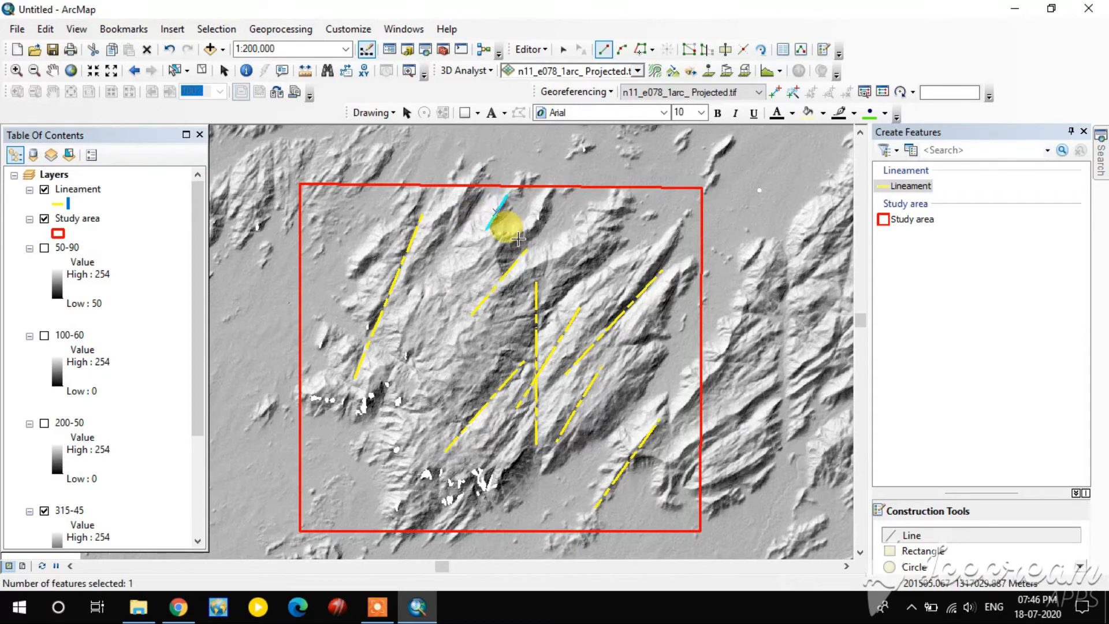
left_click(501, 241)
double_click(534, 227)
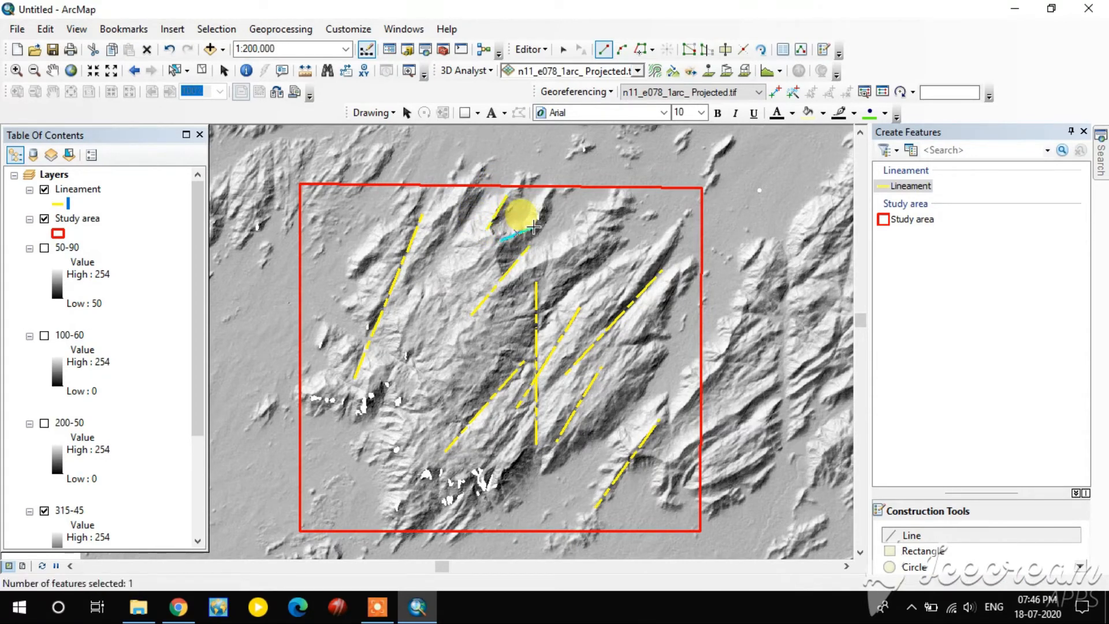
left_click(548, 194)
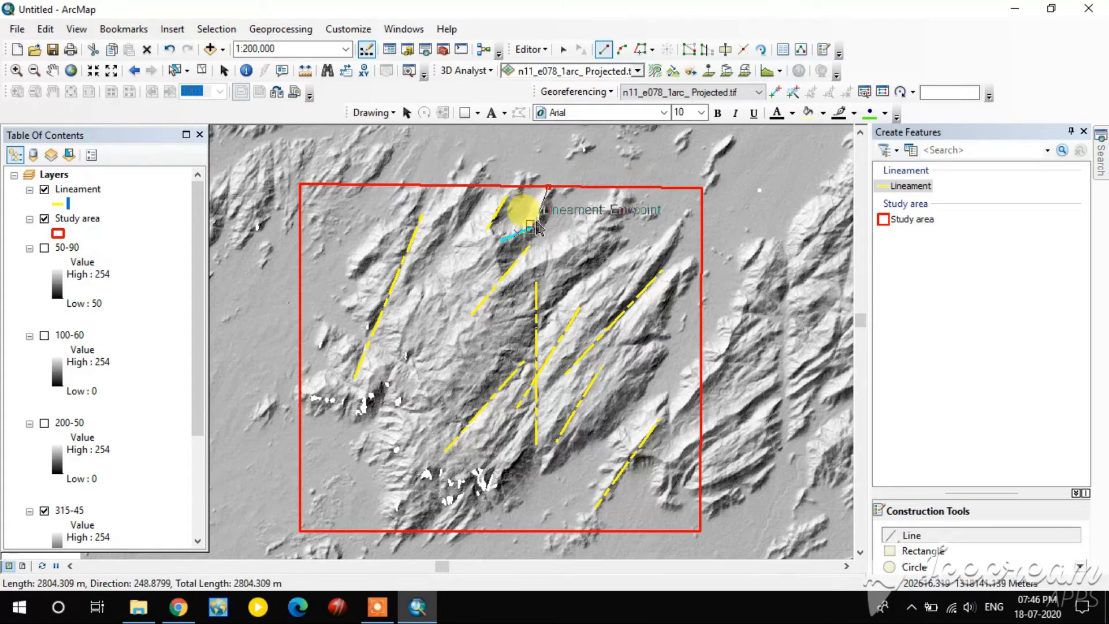
left_click(535, 225)
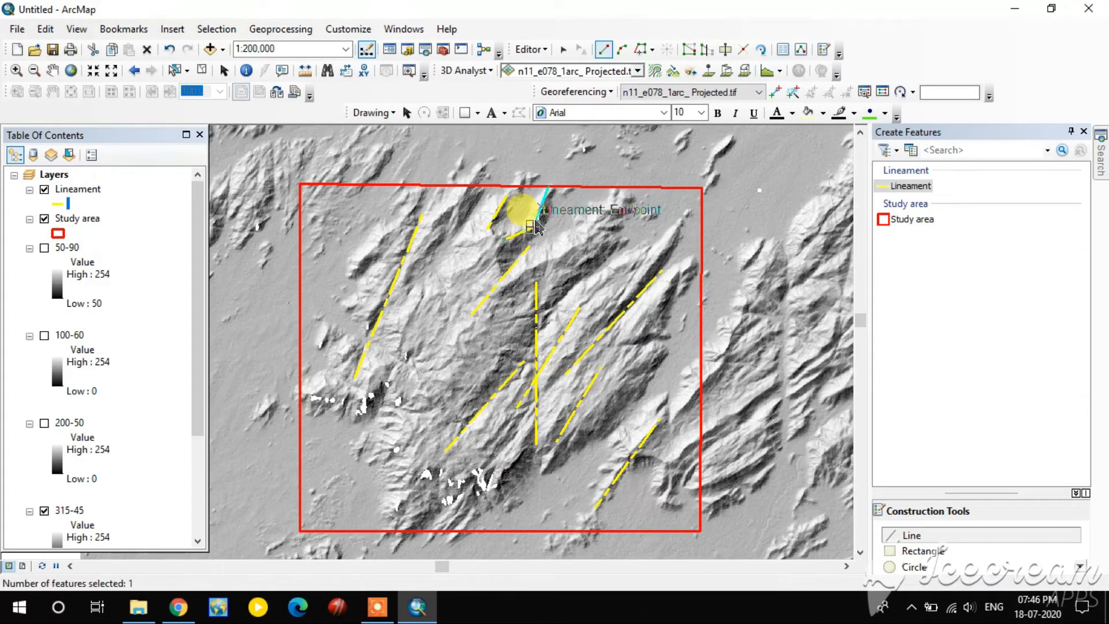
double_click(535, 226)
Digitize one northeast-southwest lineament near the study area's northeast corner and three along the ridges and valleys in its northwestern part
left_click(676, 231)
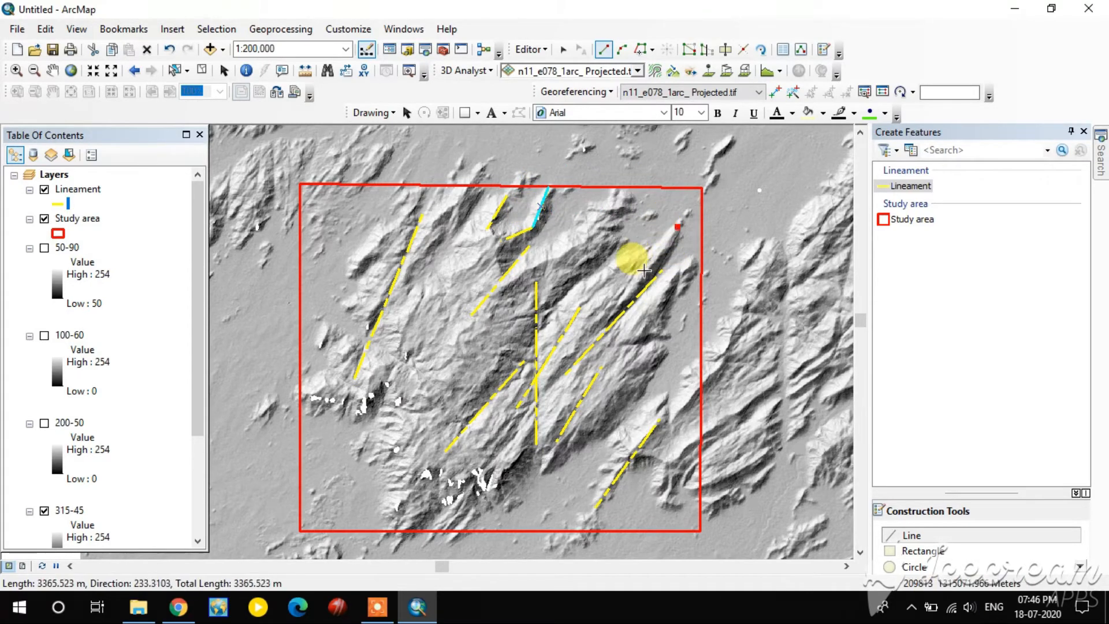
double_click(617, 304)
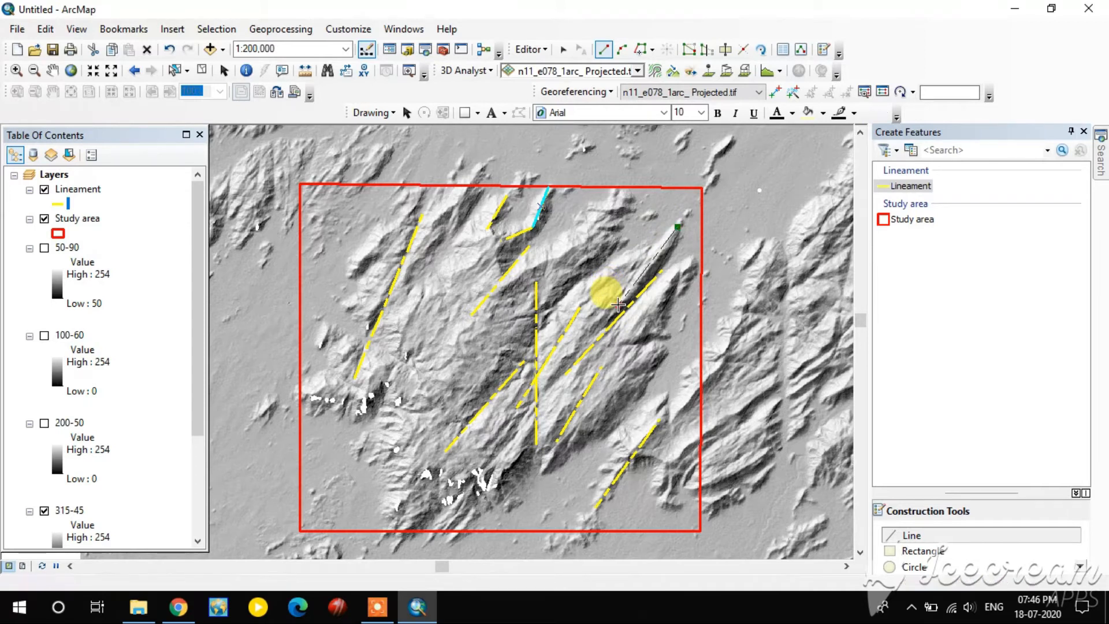
left_click(355, 267)
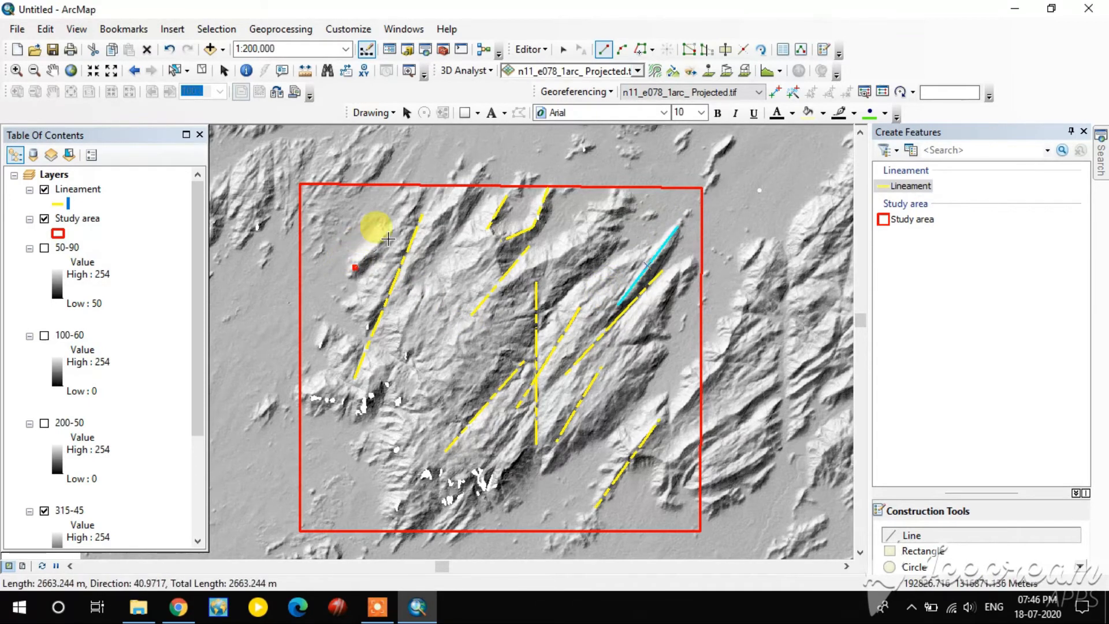
double_click(415, 206)
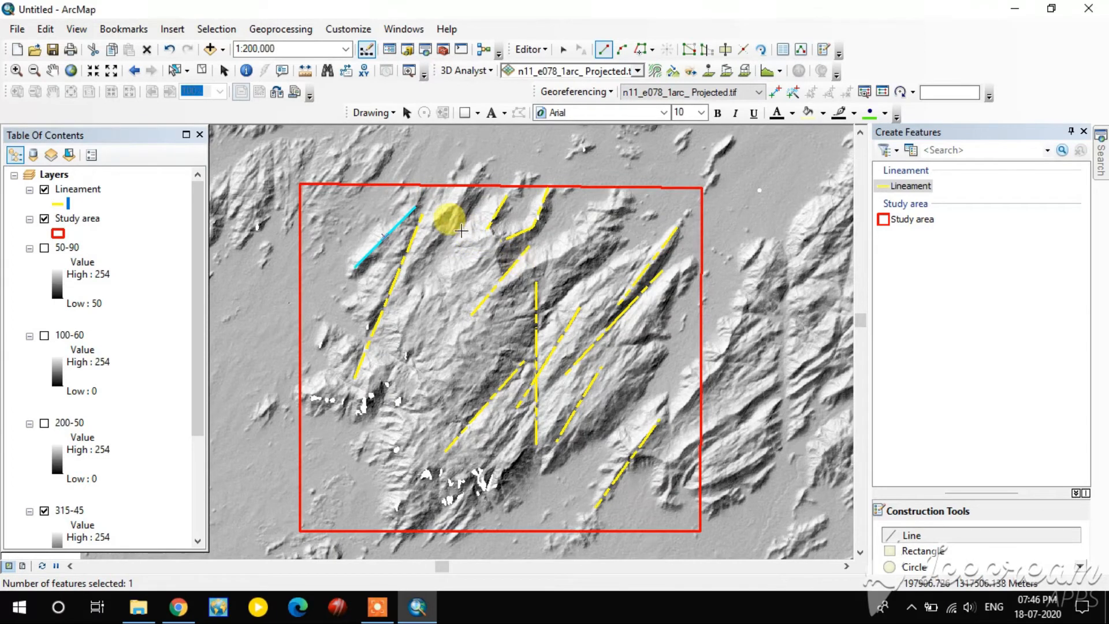
left_click(423, 243)
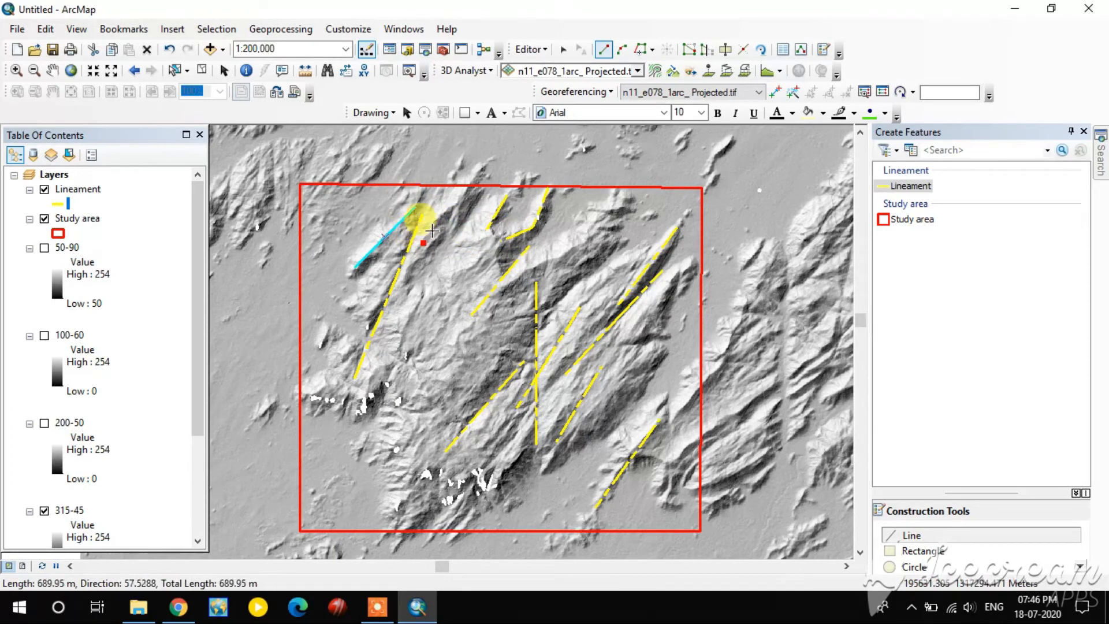
double_click(462, 195)
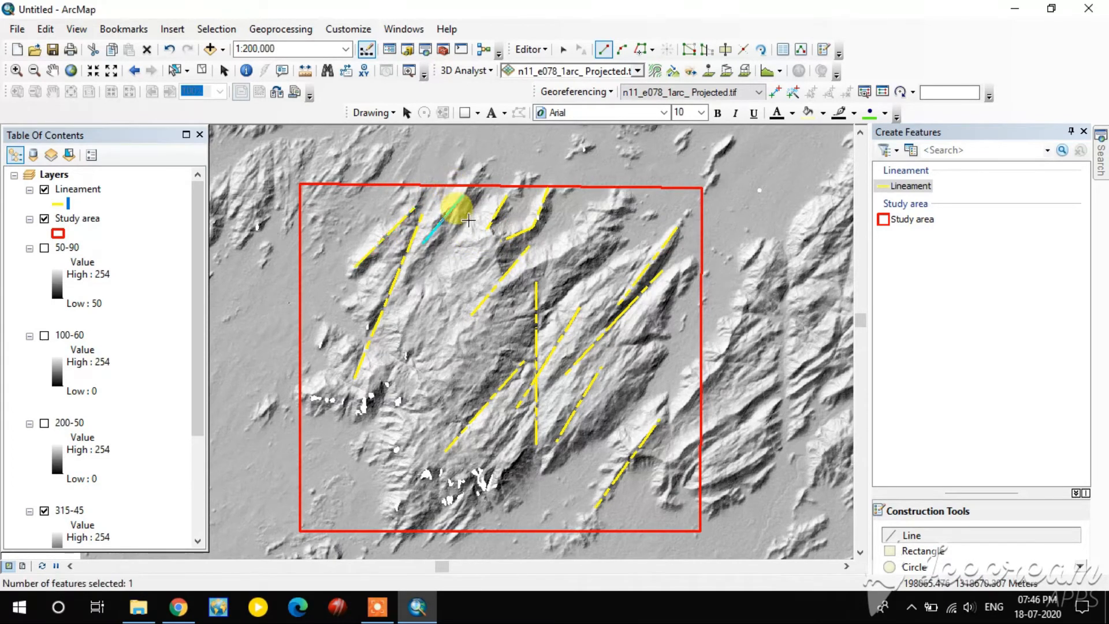
left_click(422, 293)
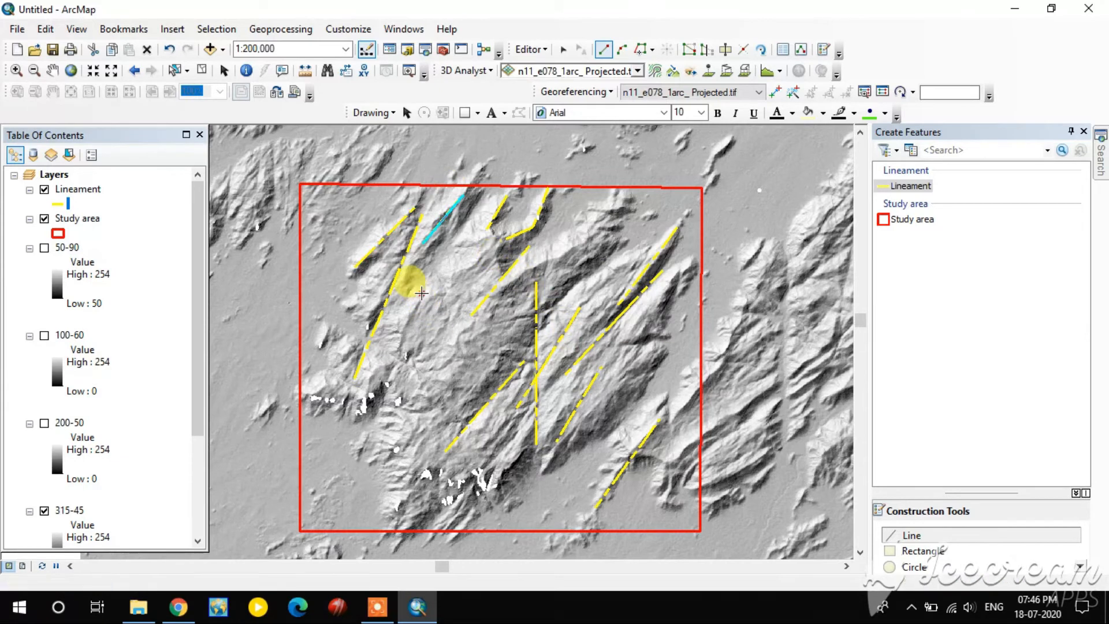
double_click(393, 350)
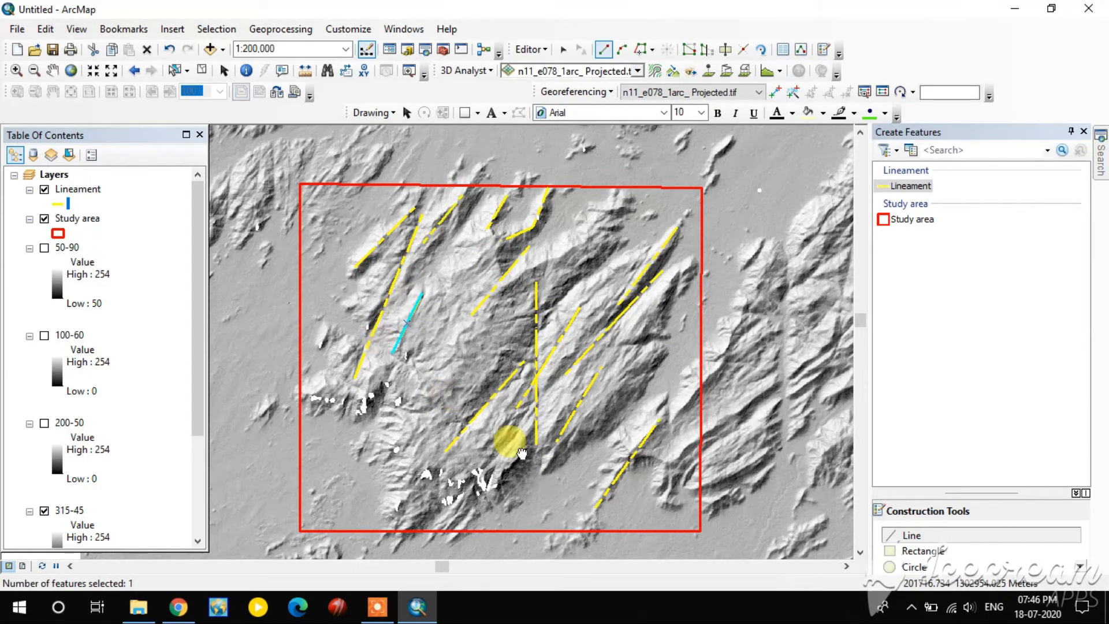
Digitize a short northeast-southwest lineament at the study area's southern boundary and two ending at the southern part of its eastern boundary
left_click_drag(517, 447, 497, 306)
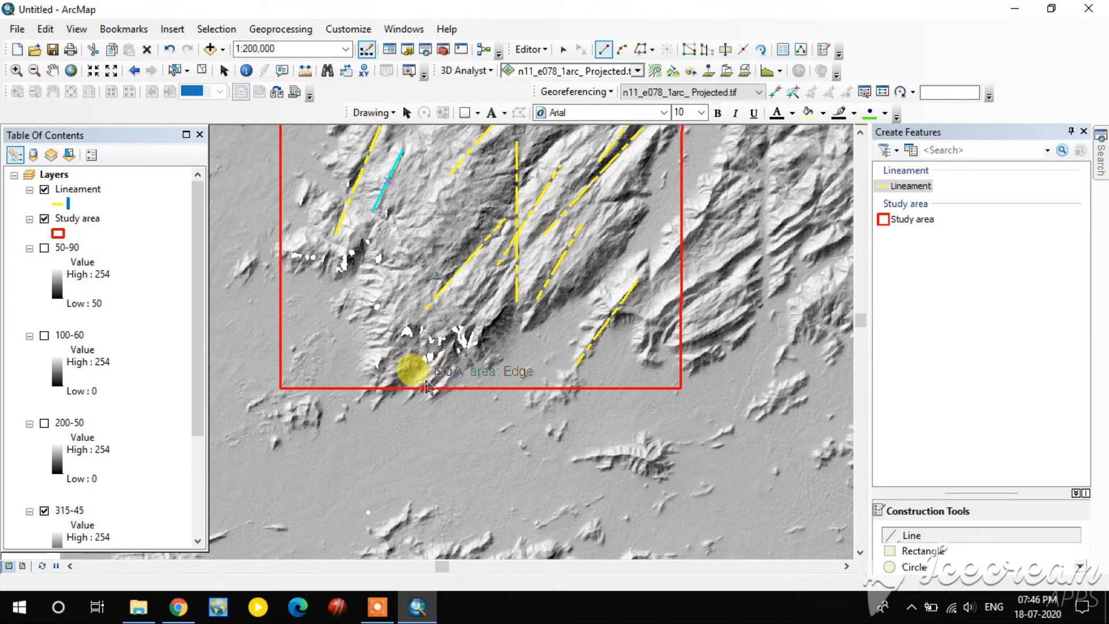
left_click(425, 385)
double_click(442, 355)
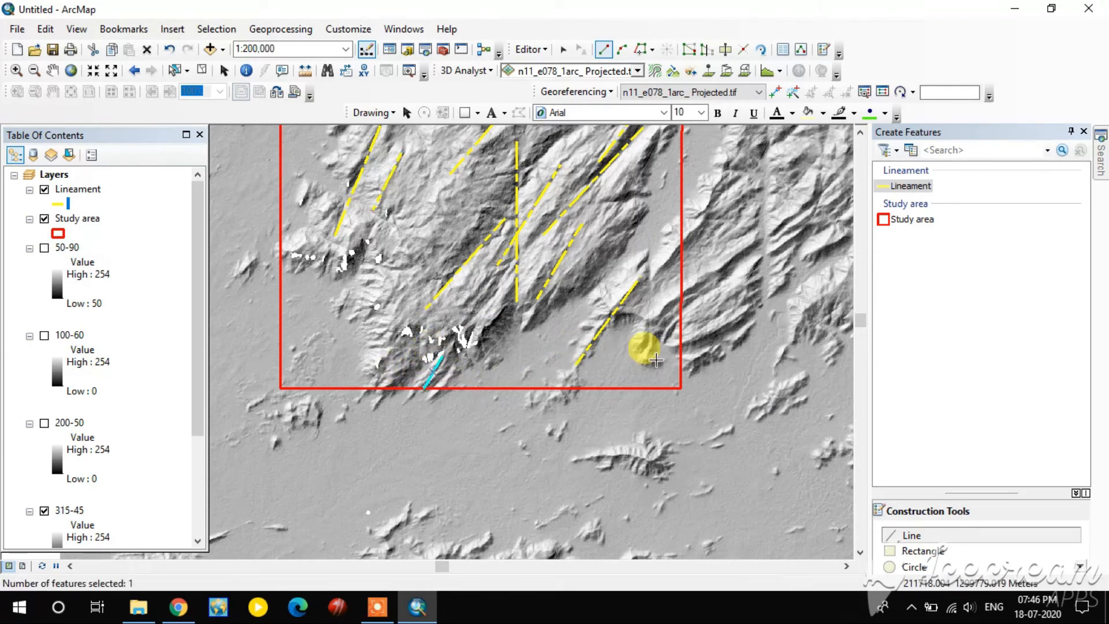
left_click(648, 323)
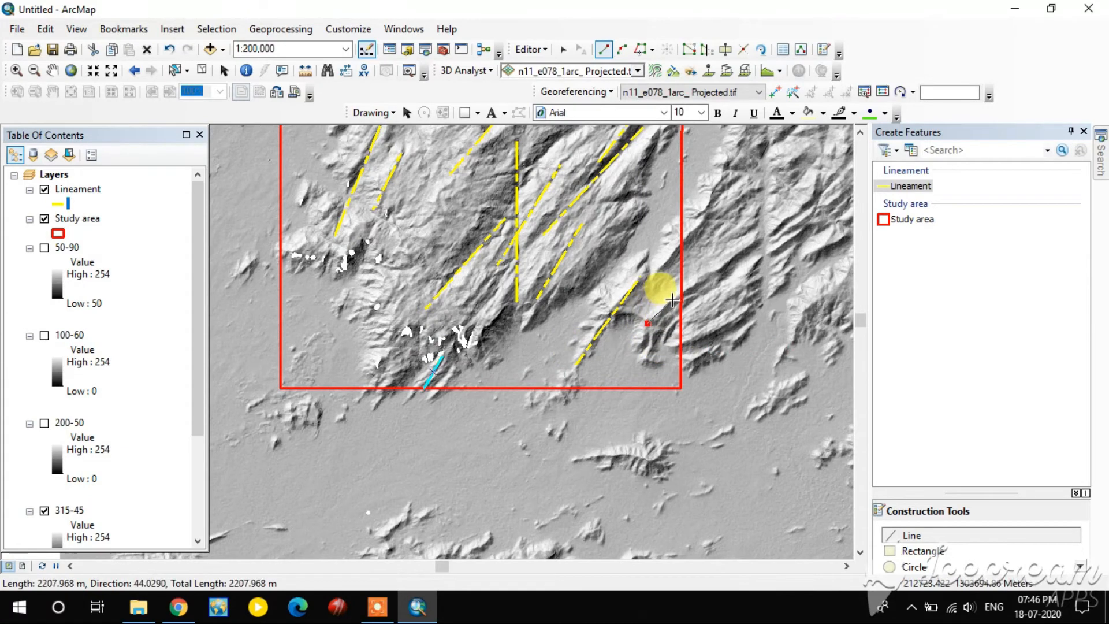
double_click(678, 295)
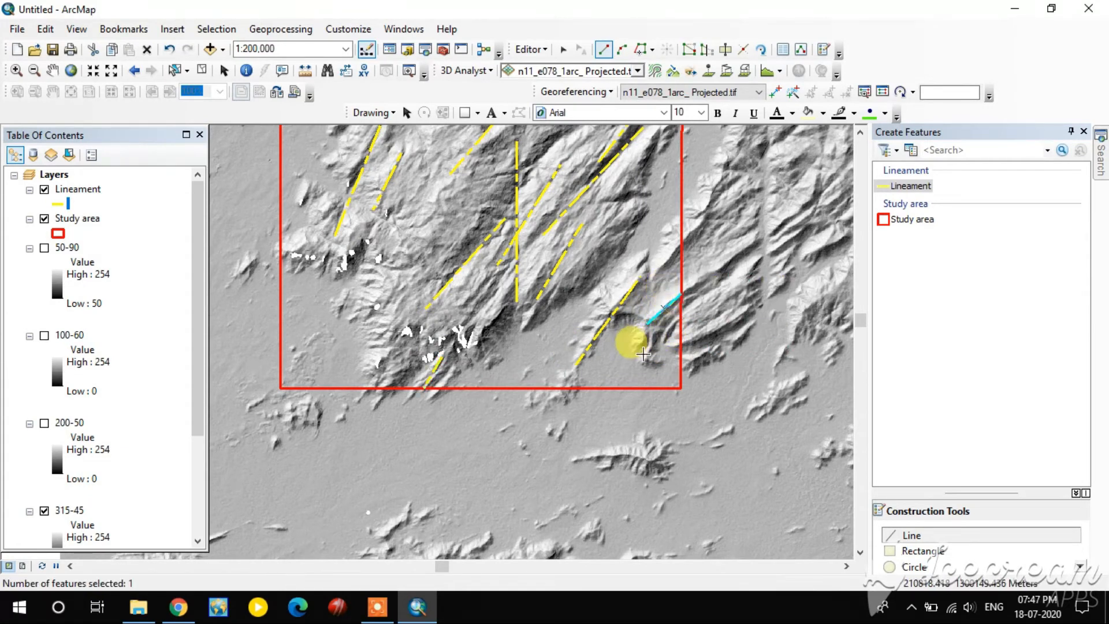
left_click(650, 281)
double_click(681, 246)
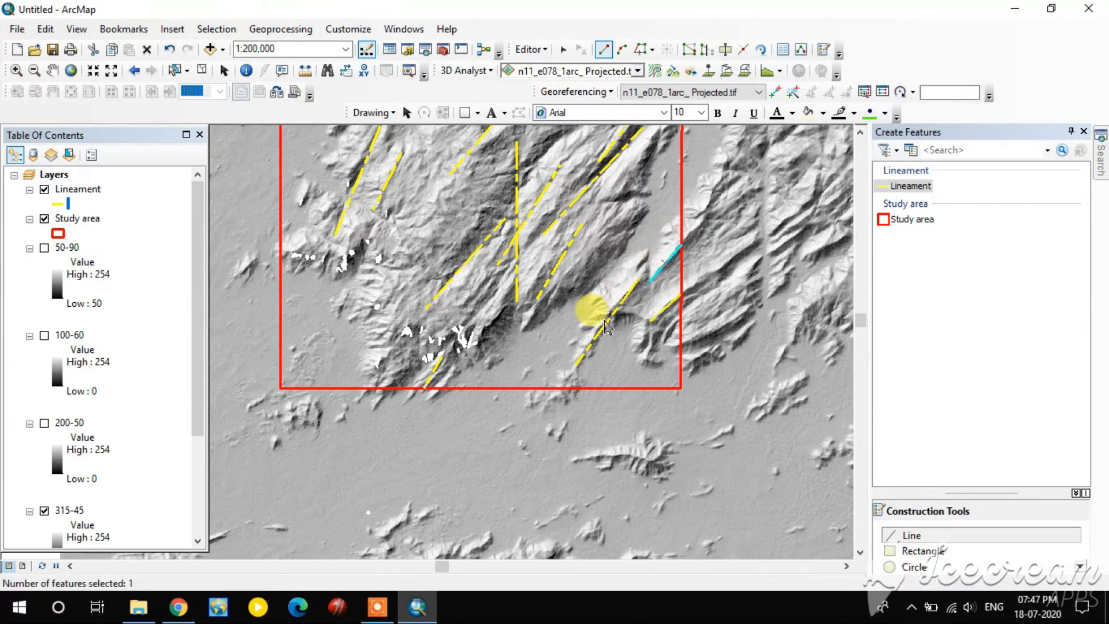
Digitize a northeast-southwest lineament along the valley just east of the central north-south lineament's northern end
left_click_drag(616, 260, 623, 408)
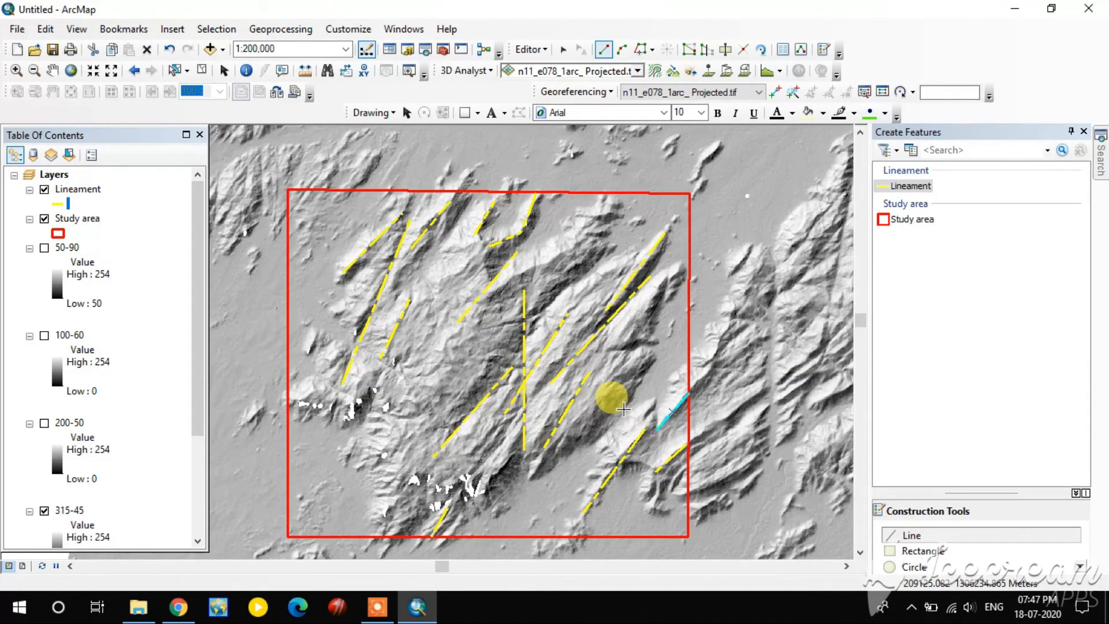
left_click(597, 261)
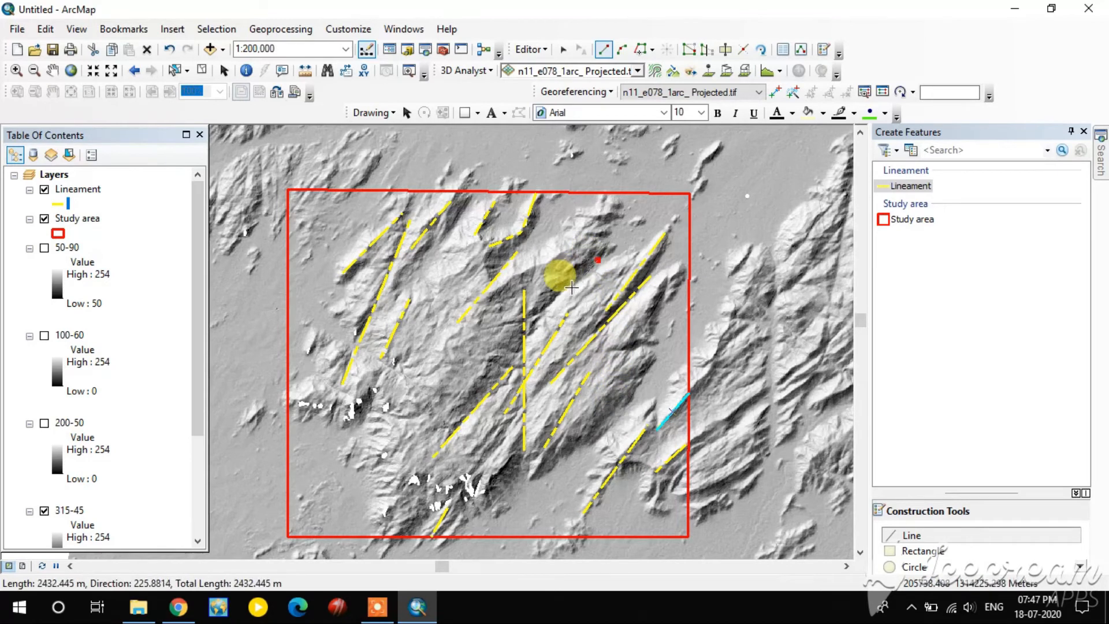
double_click(536, 321)
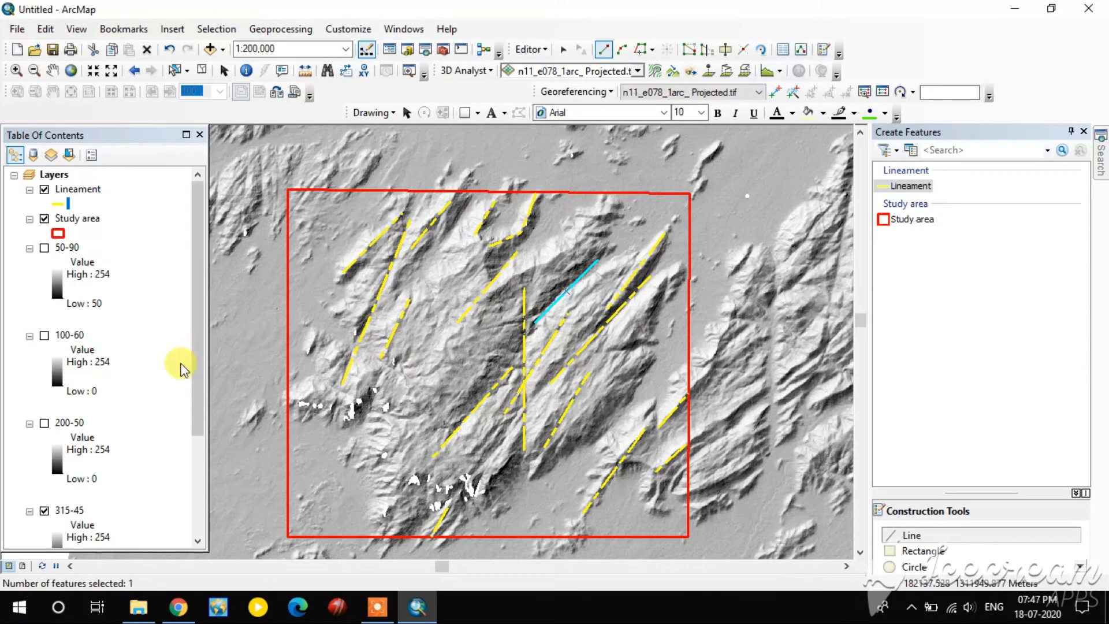
Display the 200-50 hillshade instead of 315-45 and digitize an east-northeast lineament just north of the central north-south lineament
left_click(44, 511)
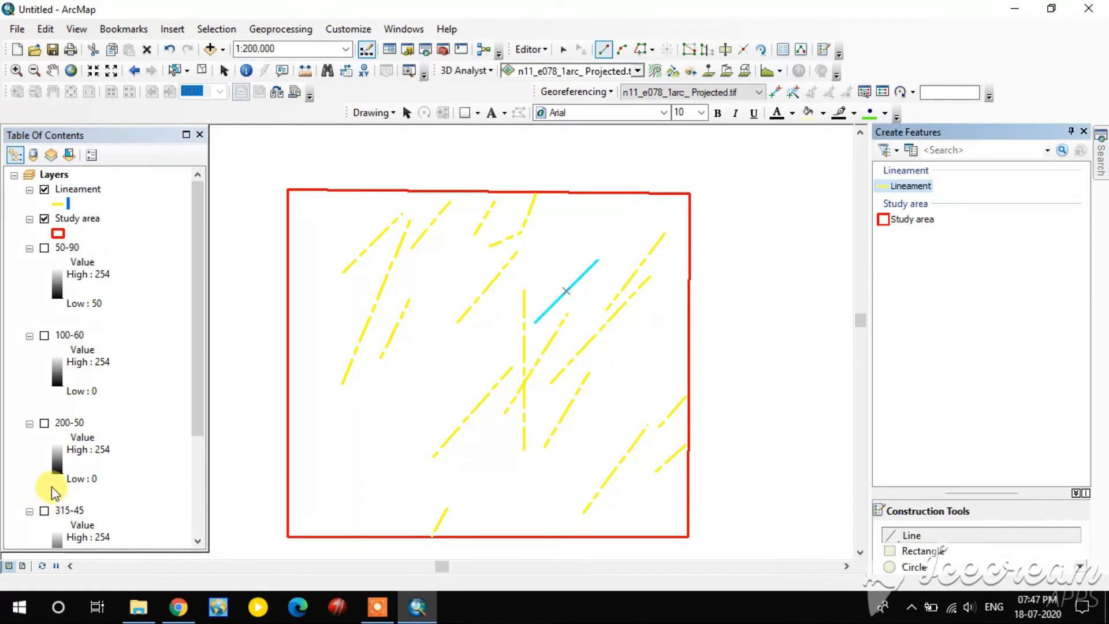
left_click(44, 423)
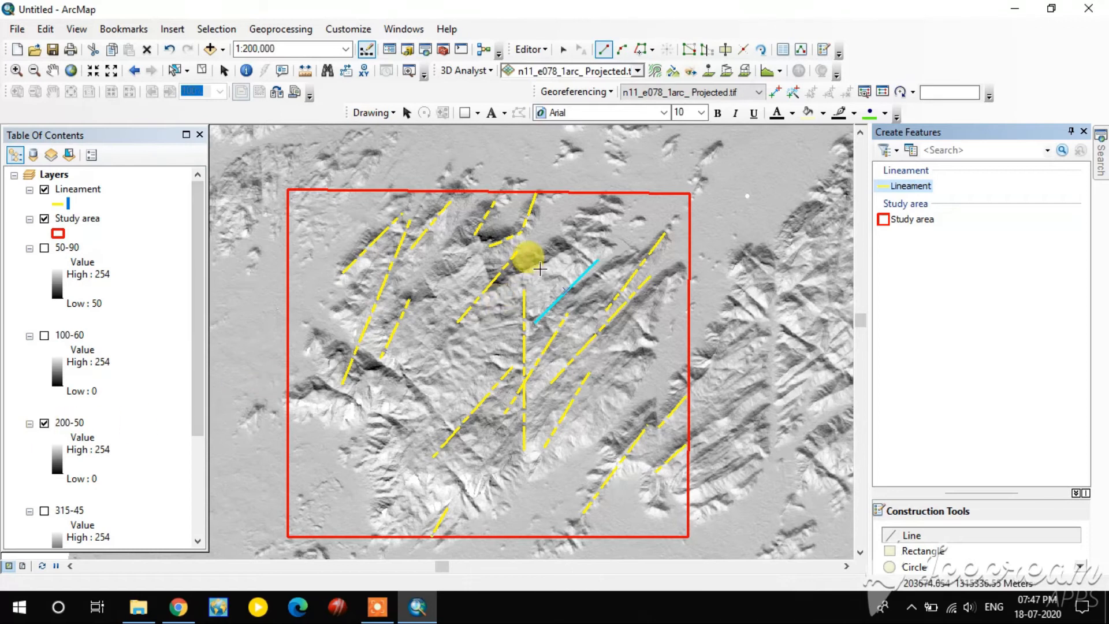
left_click(508, 278)
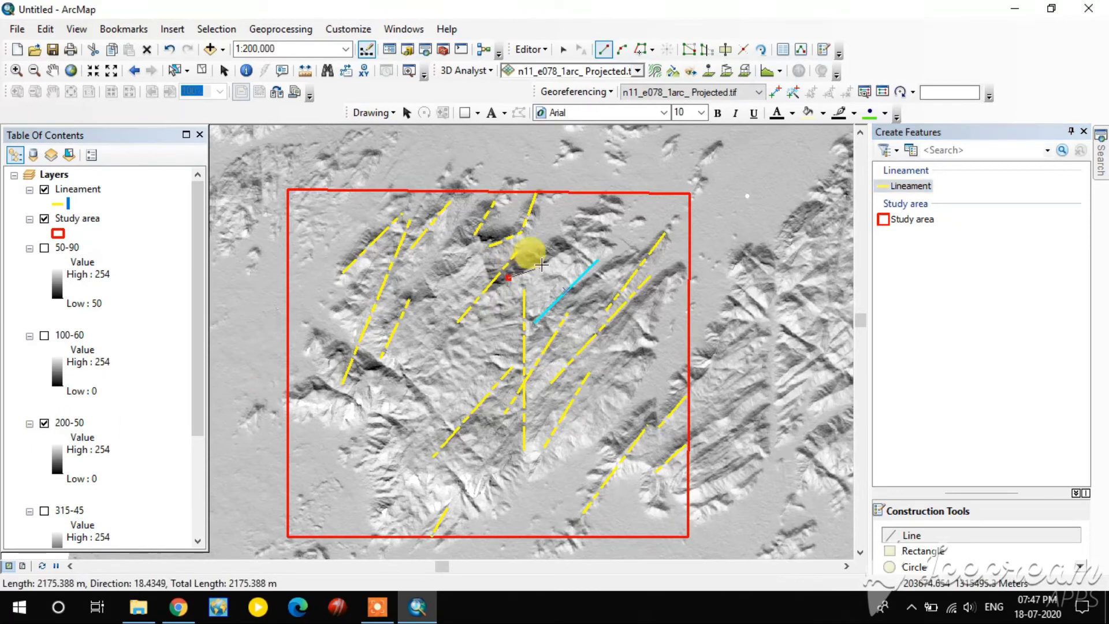
double_click(569, 248)
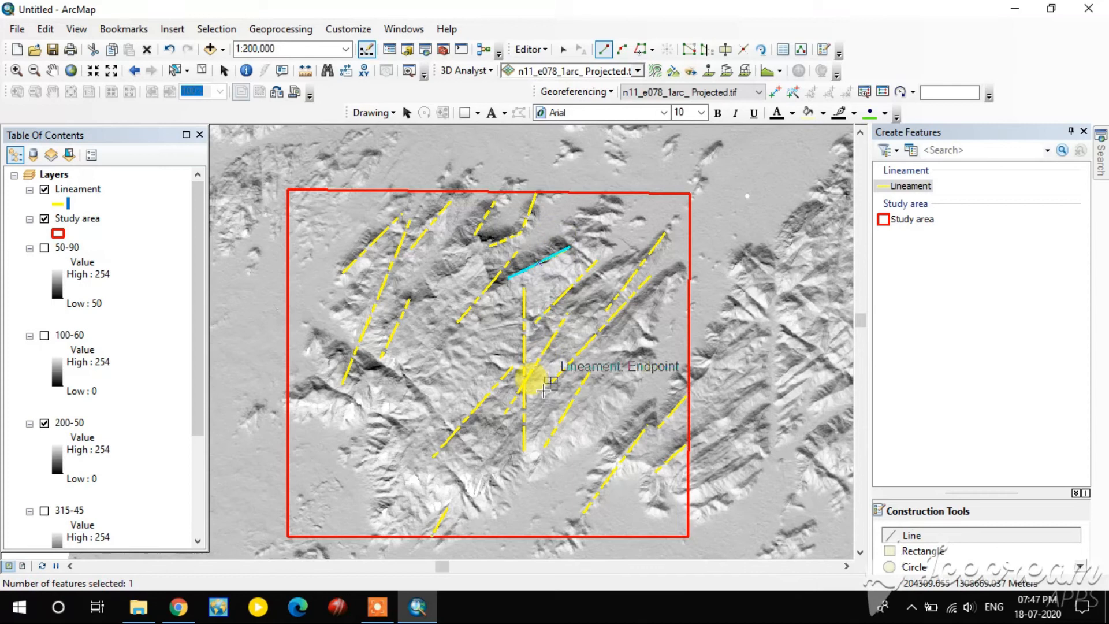
Digitize three northwest-southeast lineaments along the ridges and valleys in the study area's southwestern part
left_click_drag(543, 389, 521, 281)
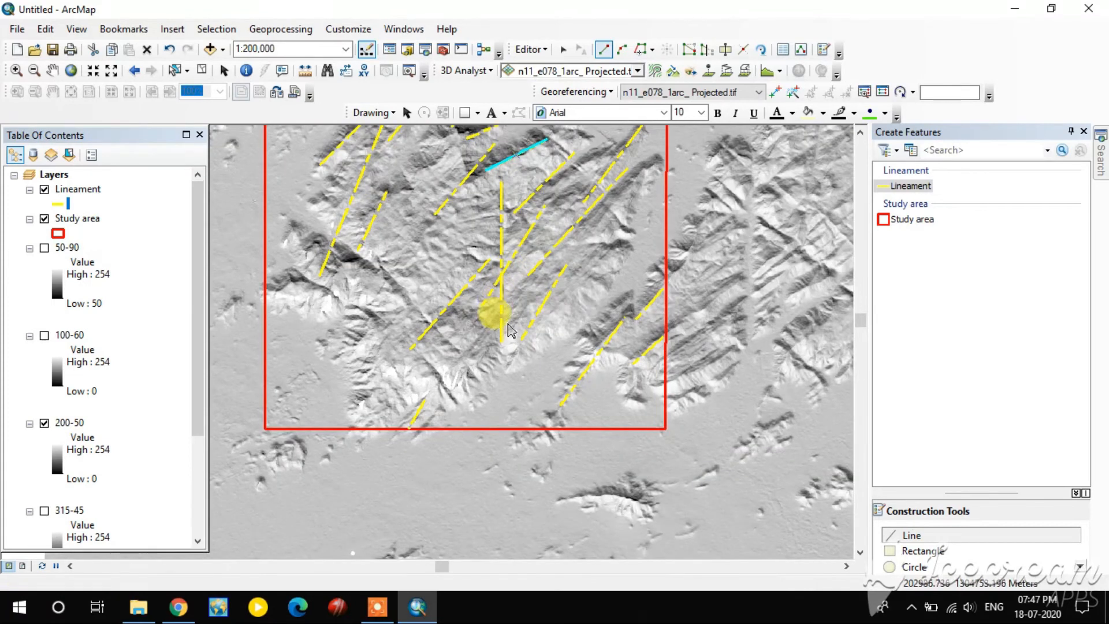
left_click(379, 266)
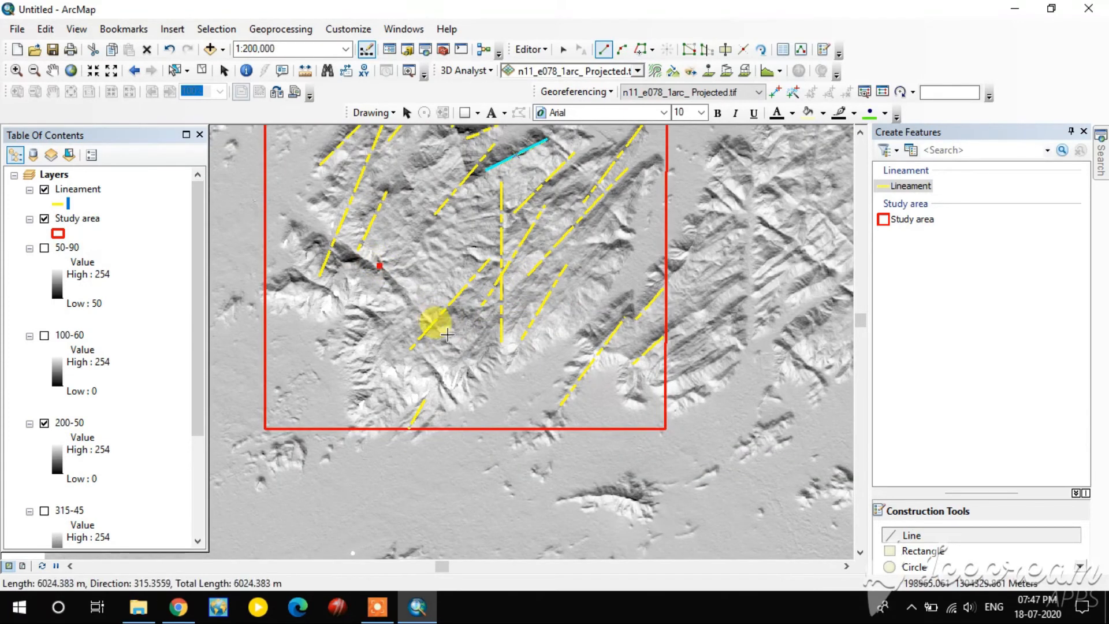
double_click(462, 353)
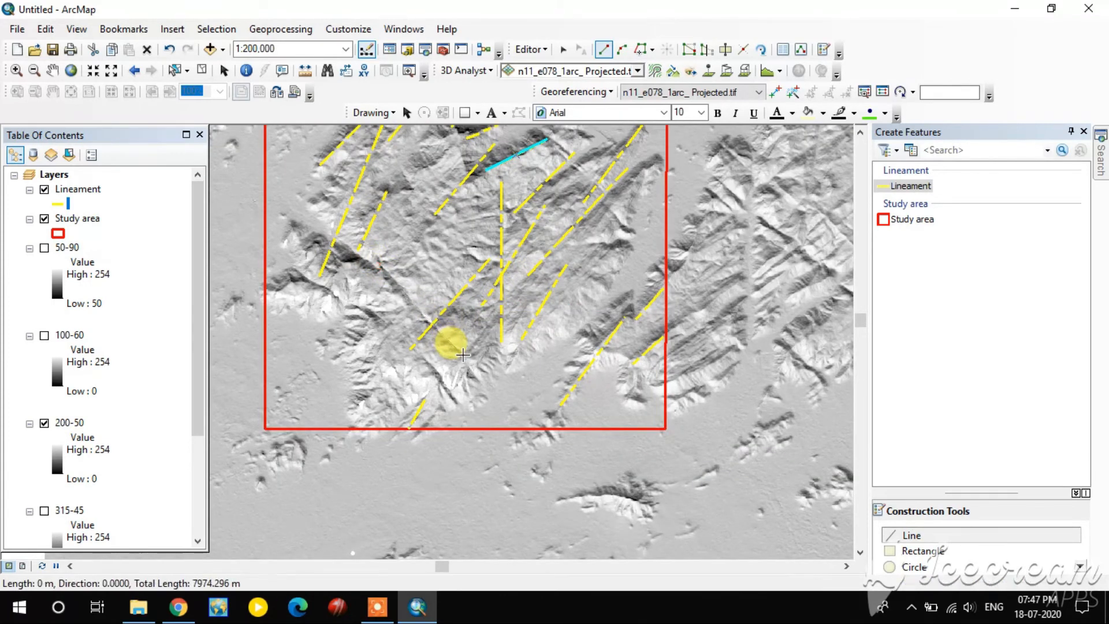
left_click(424, 359)
double_click(459, 403)
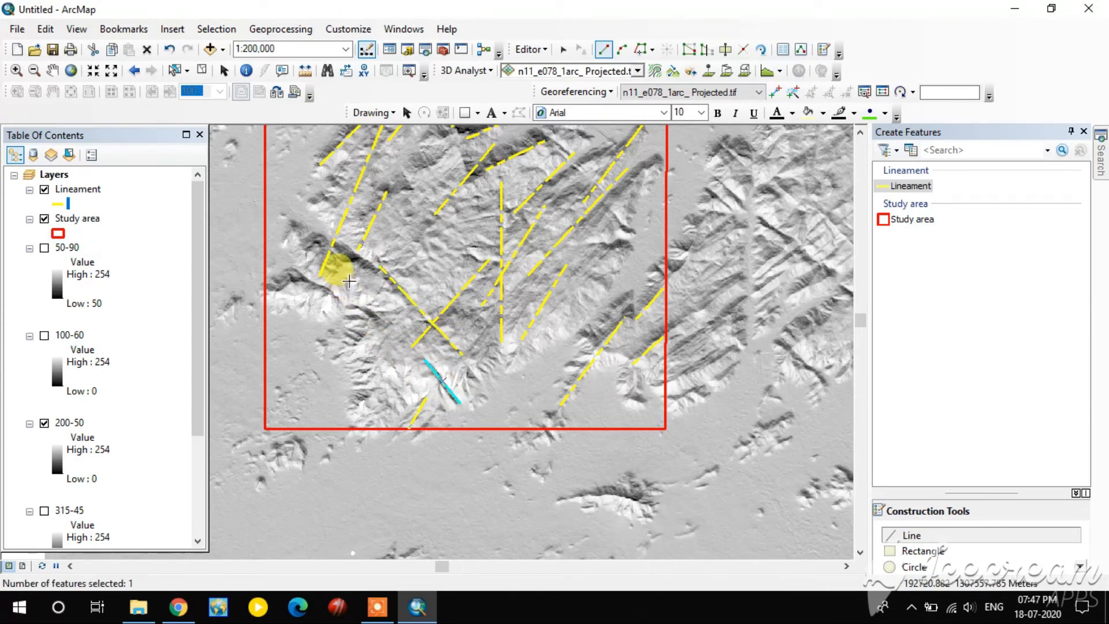
left_click(294, 270)
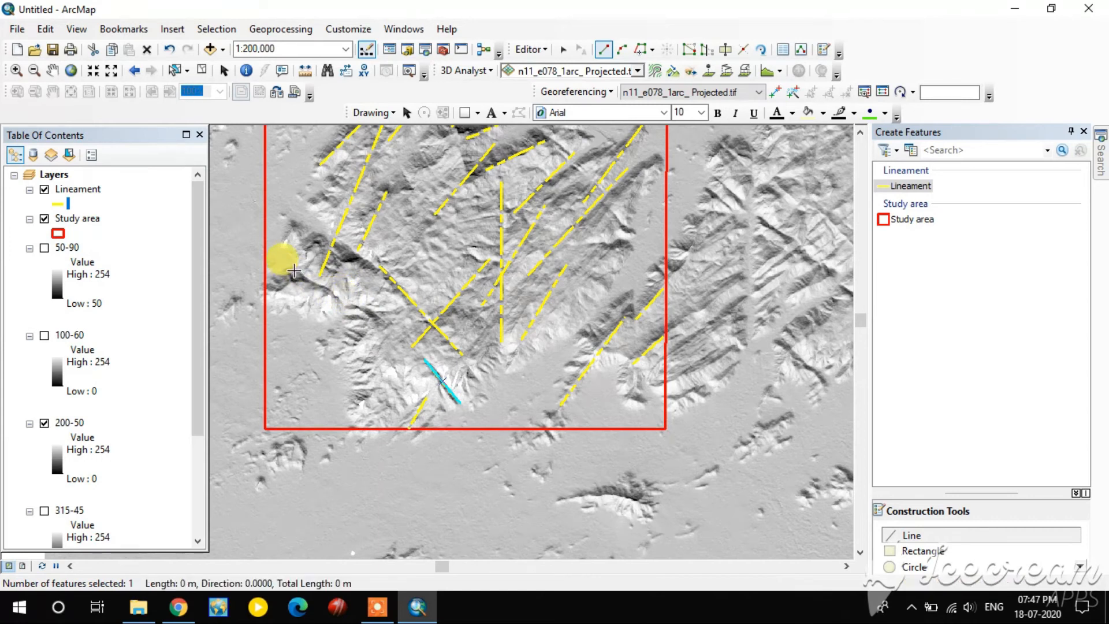
double_click(386, 319)
Digitize three northwest-southeast lineaments, two in the study area's northeastern part and a short one northwest of the central north-south lineament
left_click_drag(474, 255, 478, 354)
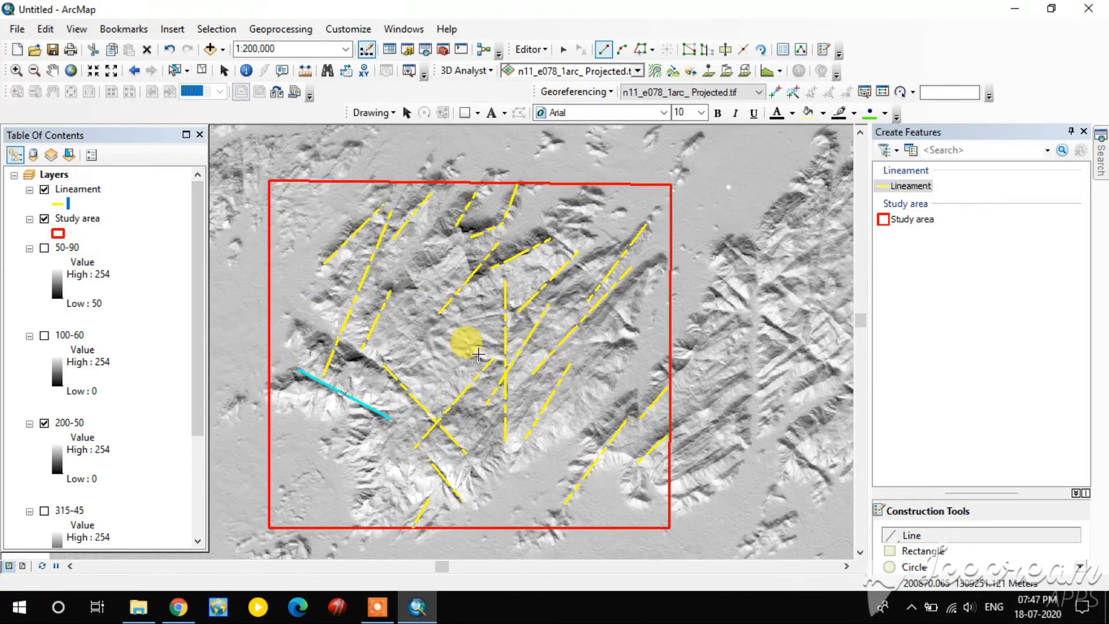
left_click(540, 224)
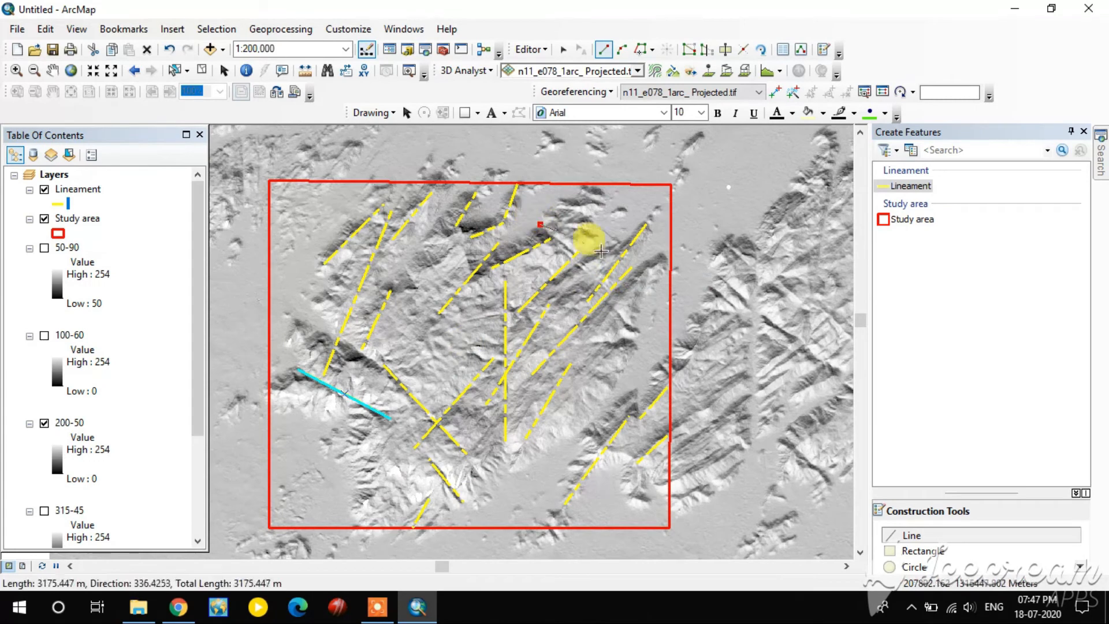
double_click(603, 282)
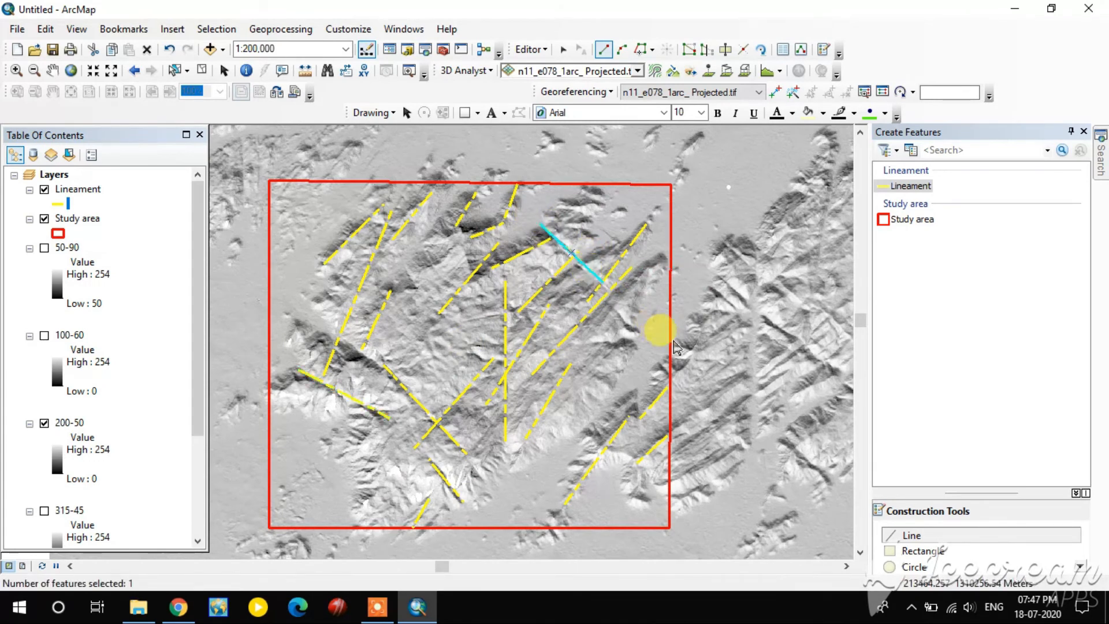
left_click(613, 308)
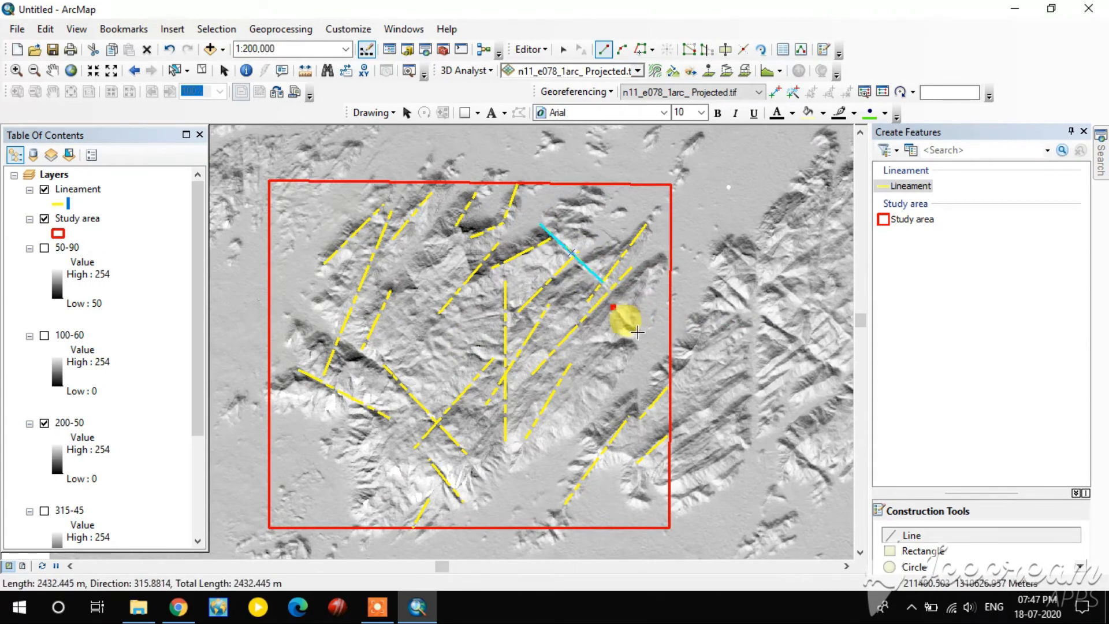
double_click(633, 331)
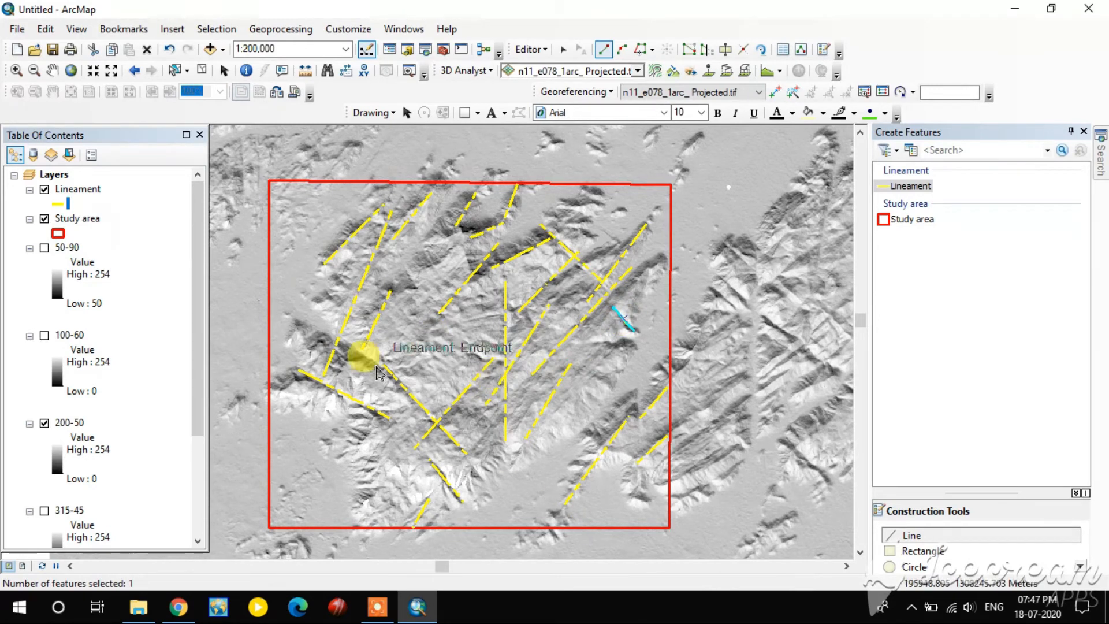
left_click(462, 248)
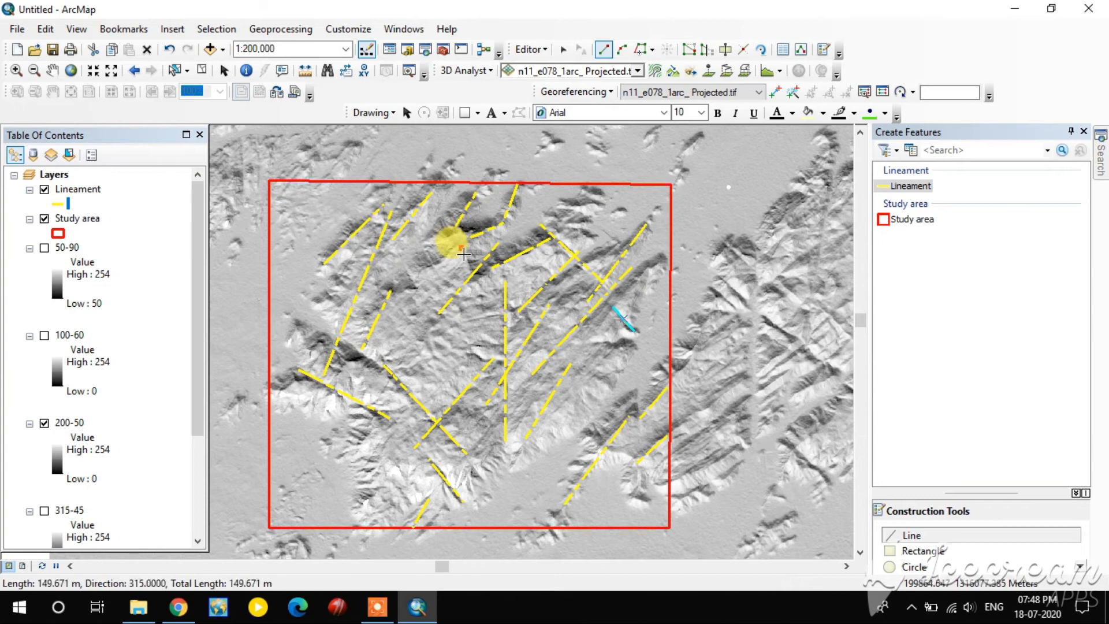
double_click(479, 285)
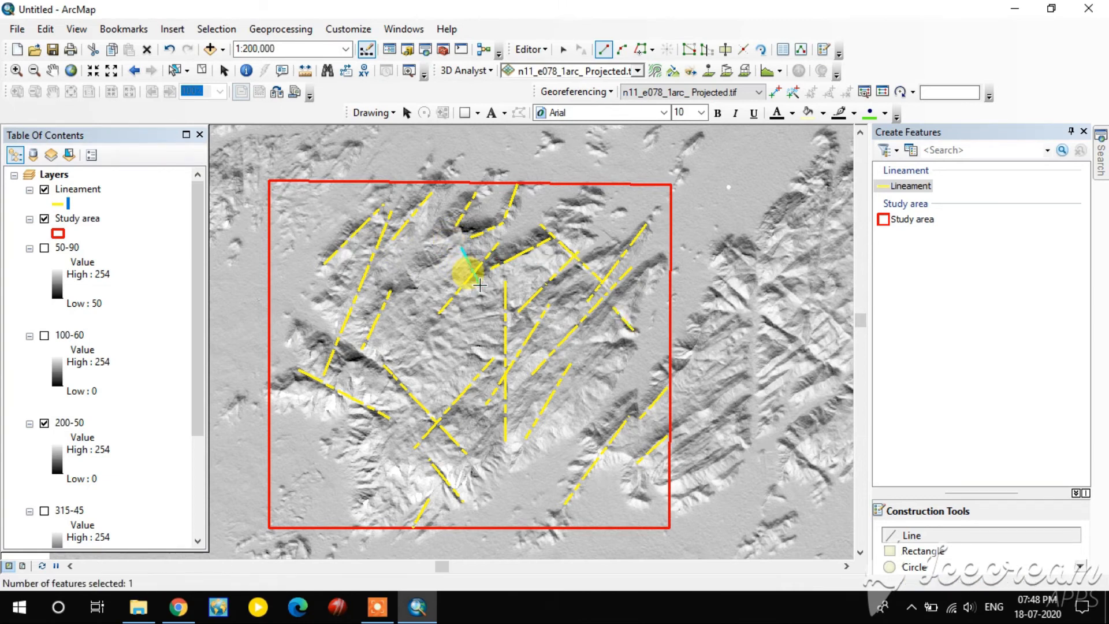
Display the 100-60 hillshade instead of 200-50 and digitize a northwest-southeast lineament in the west and a northeast-southwest one west of the central line
left_click(44, 423)
left_click(44, 338)
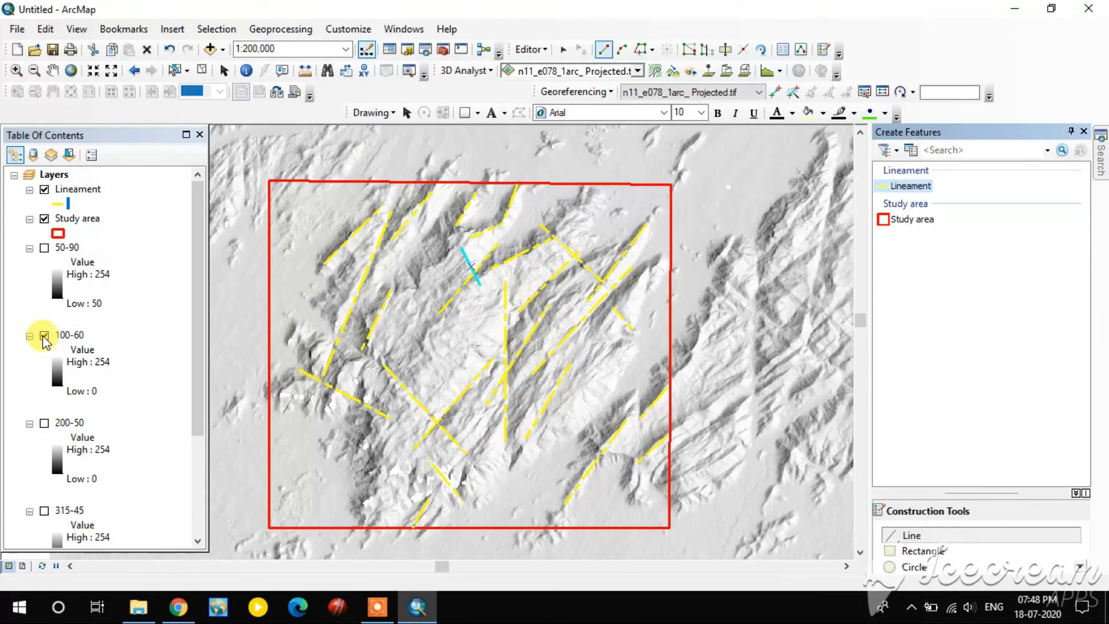
left_click(321, 323)
double_click(381, 365)
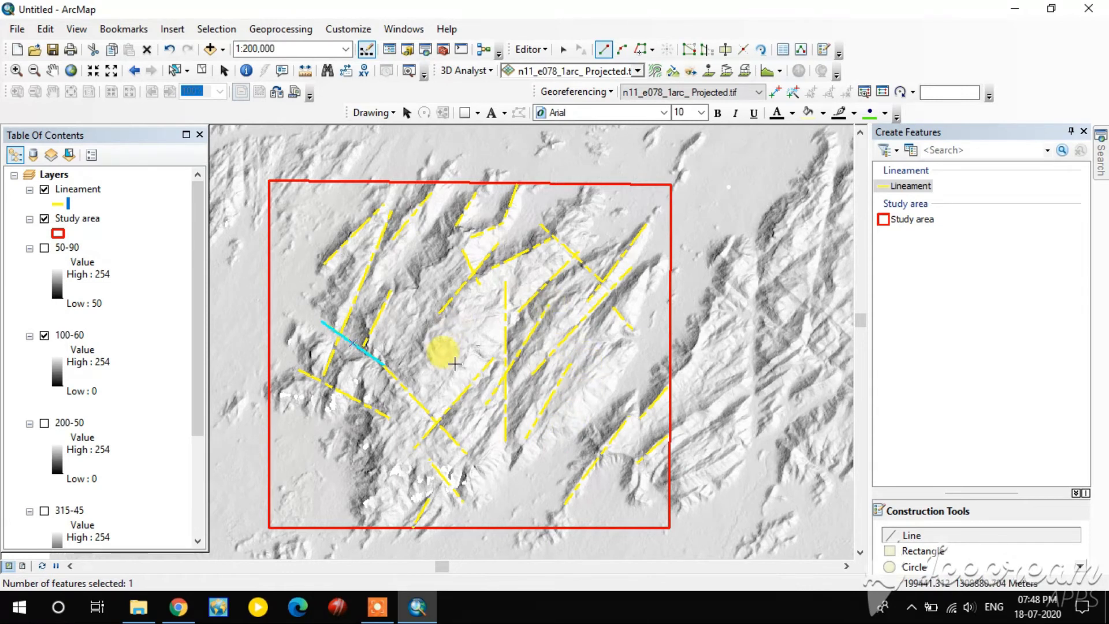
left_click(431, 398)
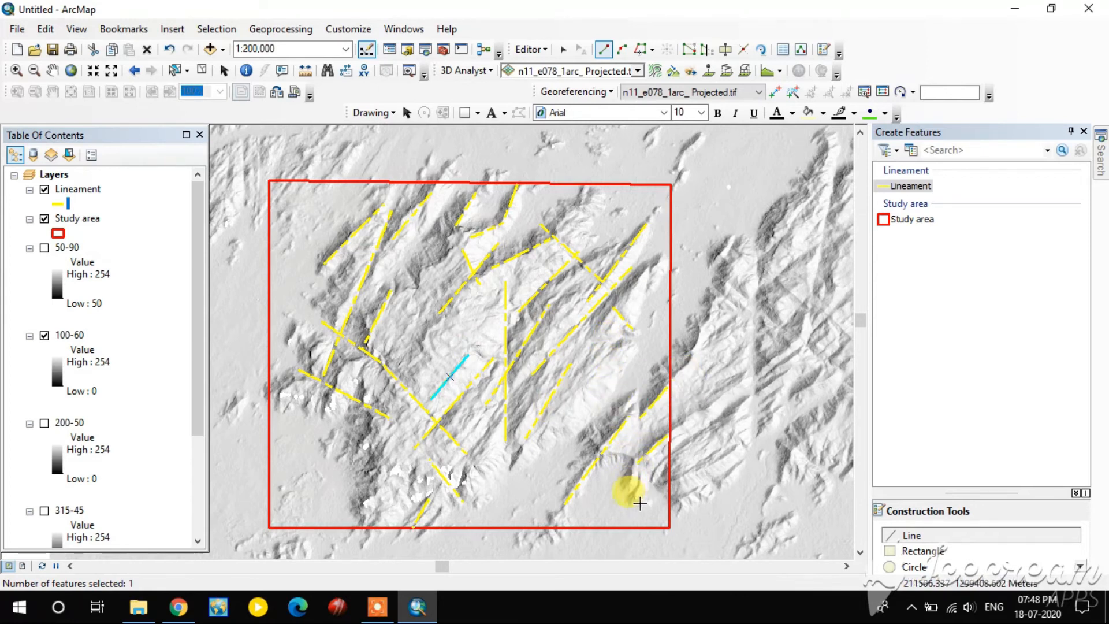
Digitize a short lineament in the study area's southeast and two northeast-southwest lineaments, one south of centre and one in the north-west
double_click(632, 462)
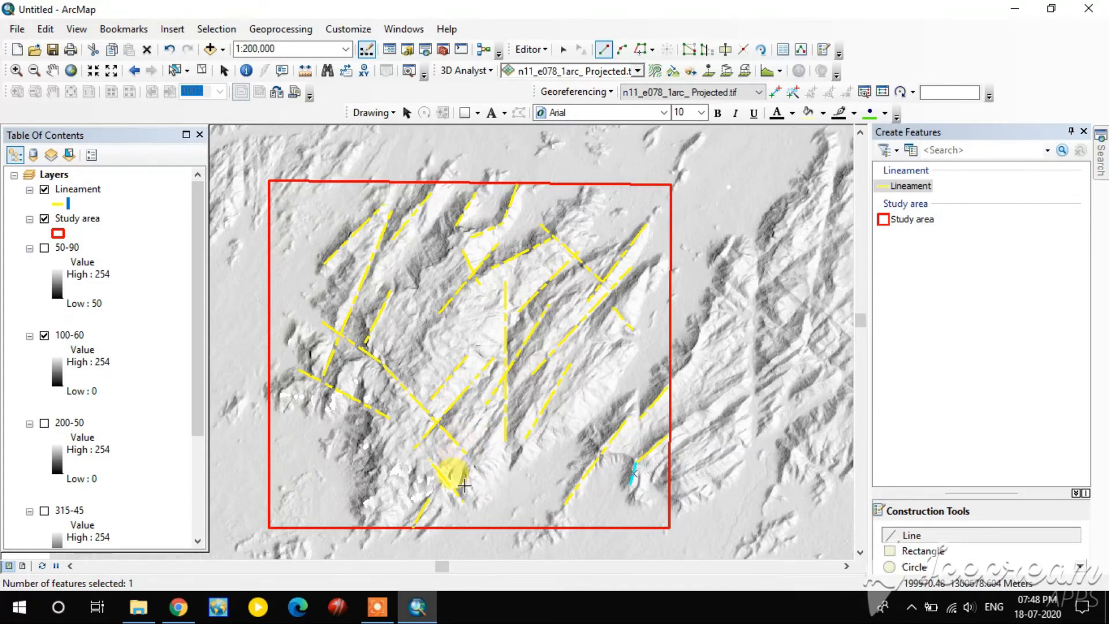
left_click(452, 469)
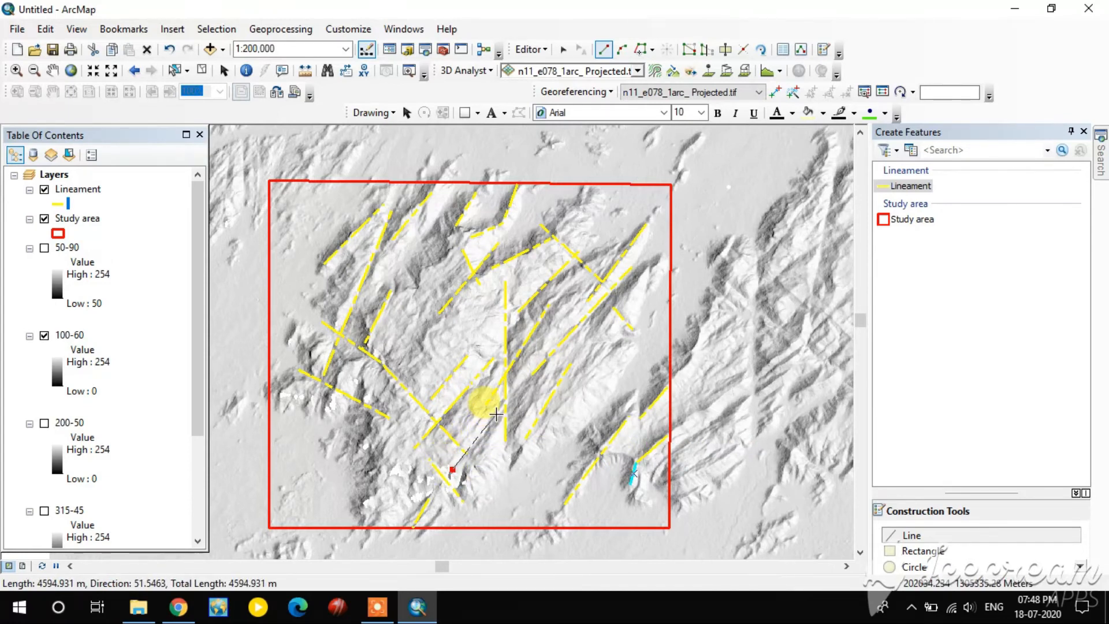
double_click(525, 380)
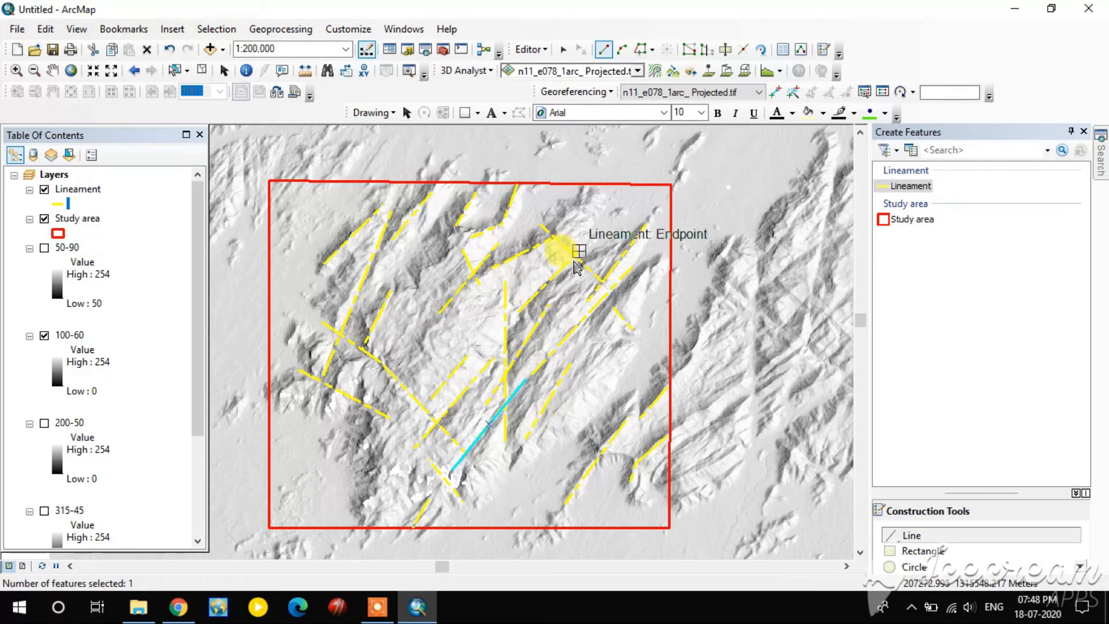
left_click(415, 289)
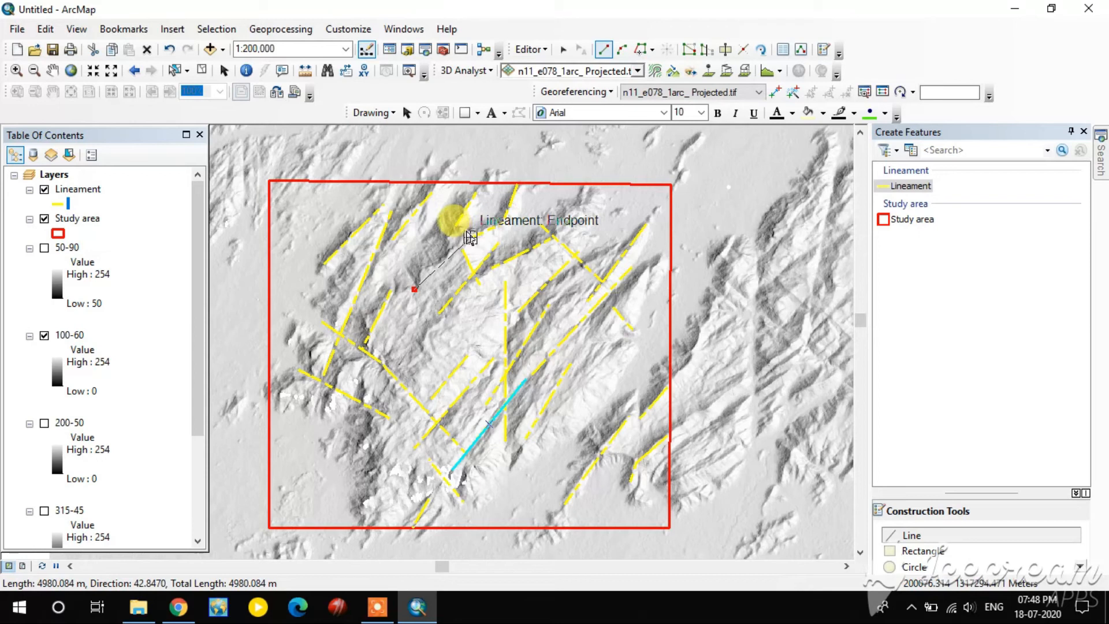
double_click(470, 237)
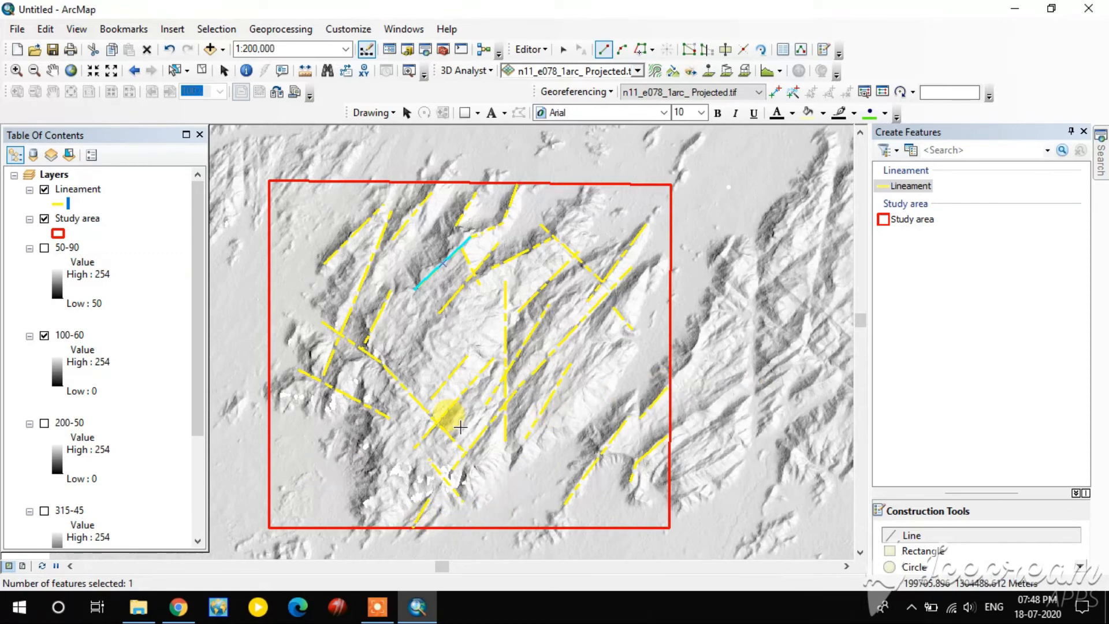
Display the 50-90 hillshade instead of 100-60 and digitize two northeast-southwest lineaments, one south of centre and one near the northeastern edge
left_click(45, 336)
left_click(44, 248)
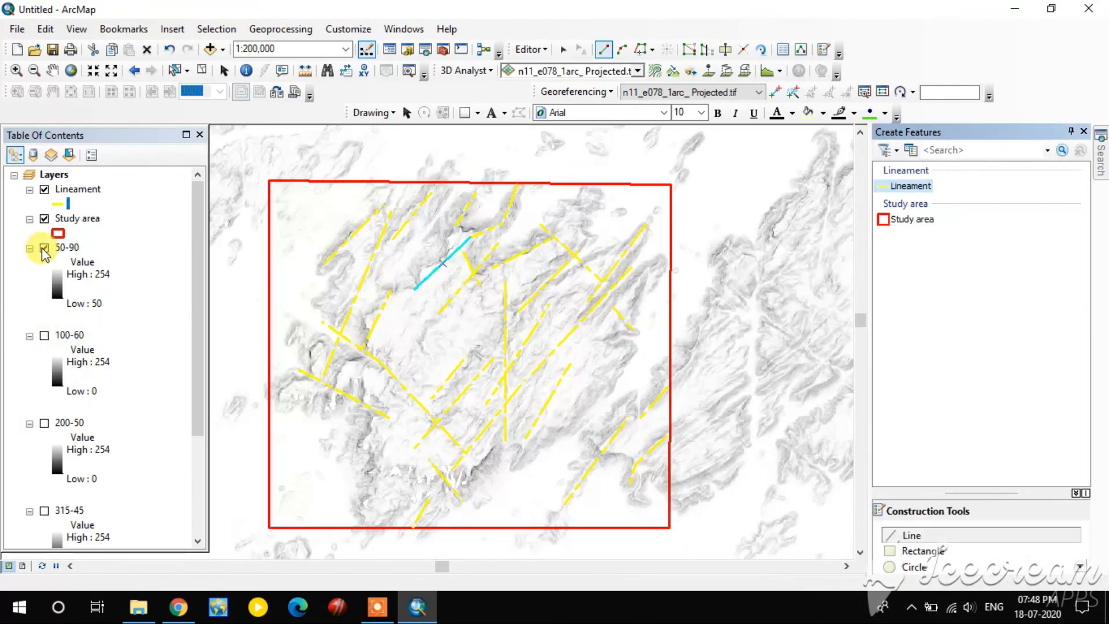
scroll(490, 390, "up", 1)
scroll(491, 391, "down", 1)
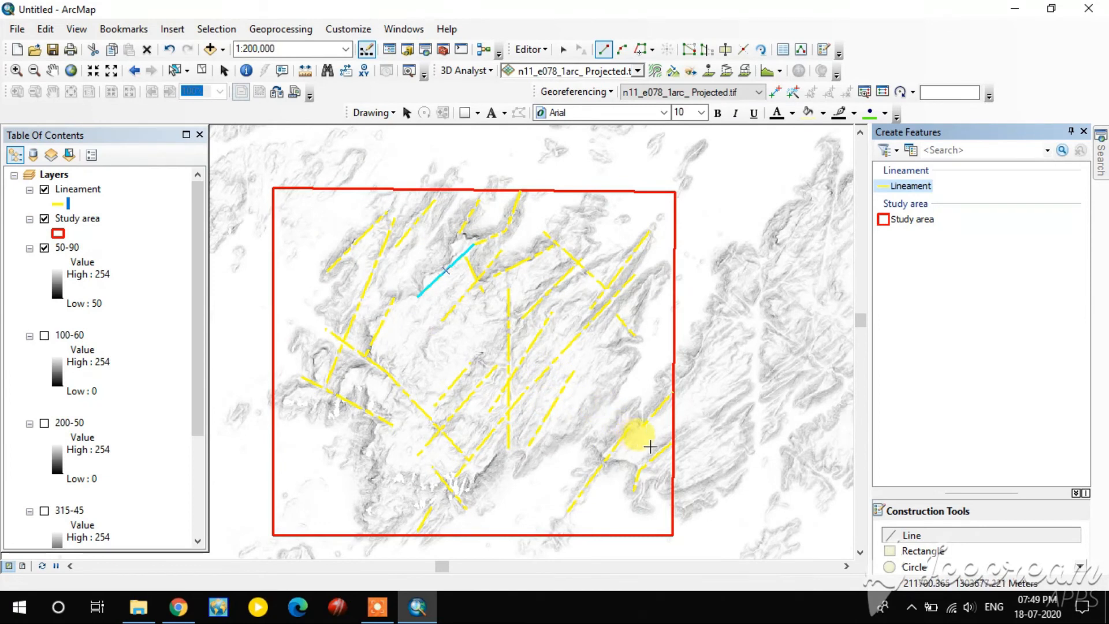
left_click(470, 485)
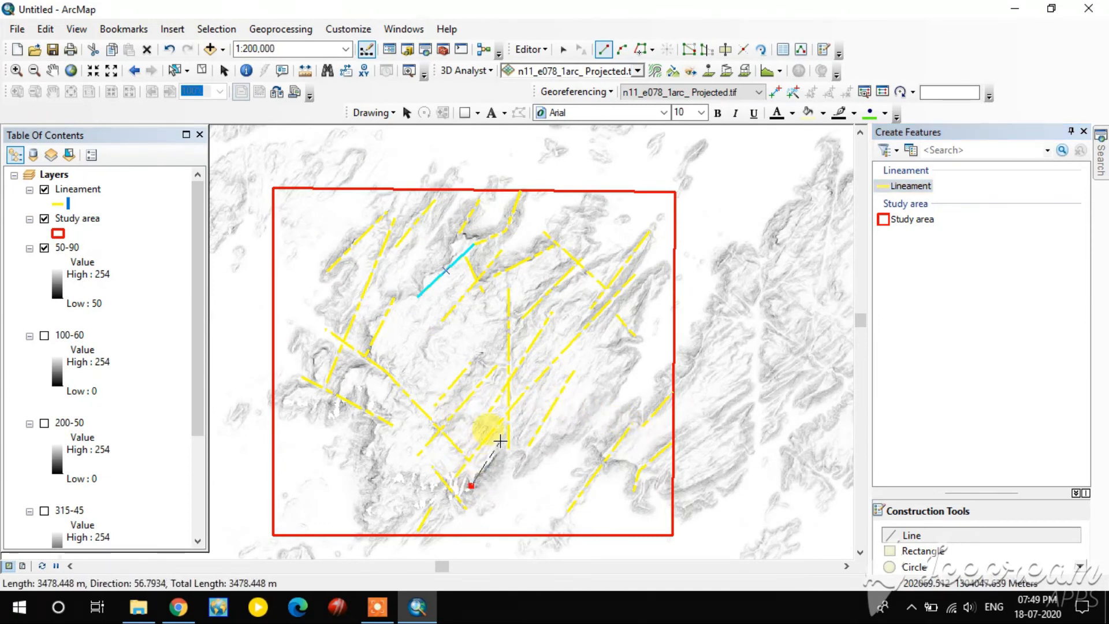
double_click(499, 441)
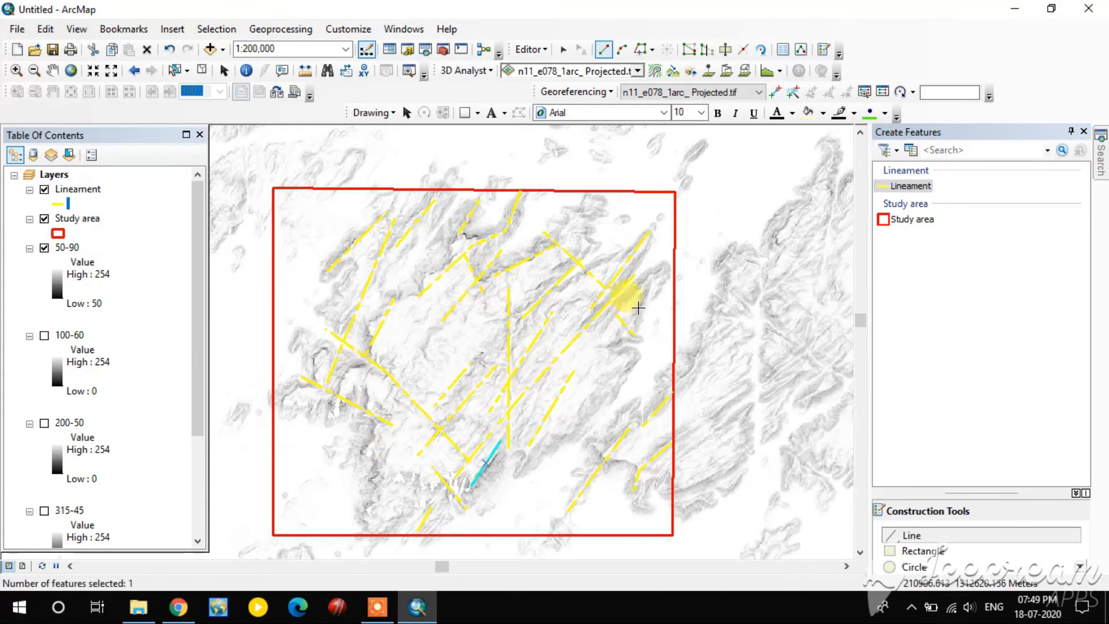
left_click(660, 271)
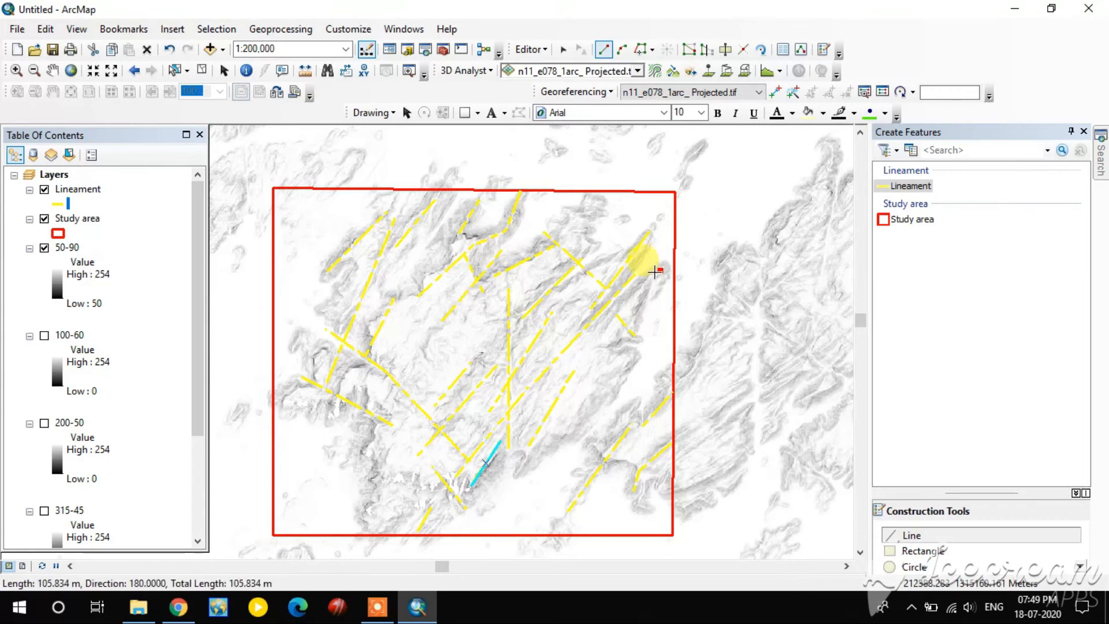
double_click(601, 330)
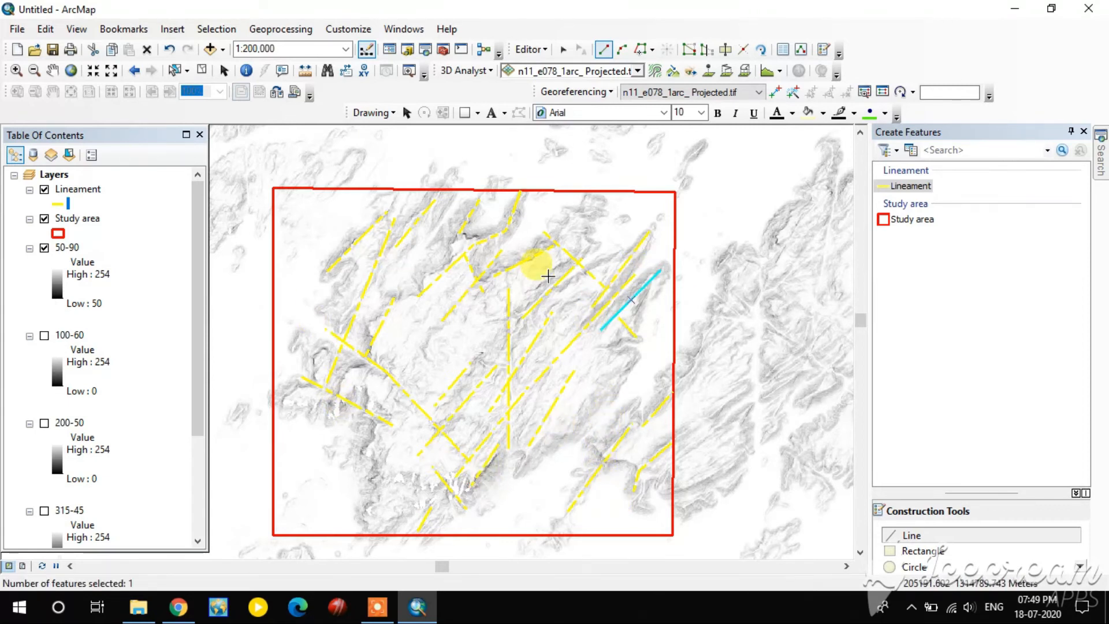
Clear the feature selection and display the n11_e078_1arc_ Projected.tif raster instead of the 50-90 hillshade
left_click(43, 247)
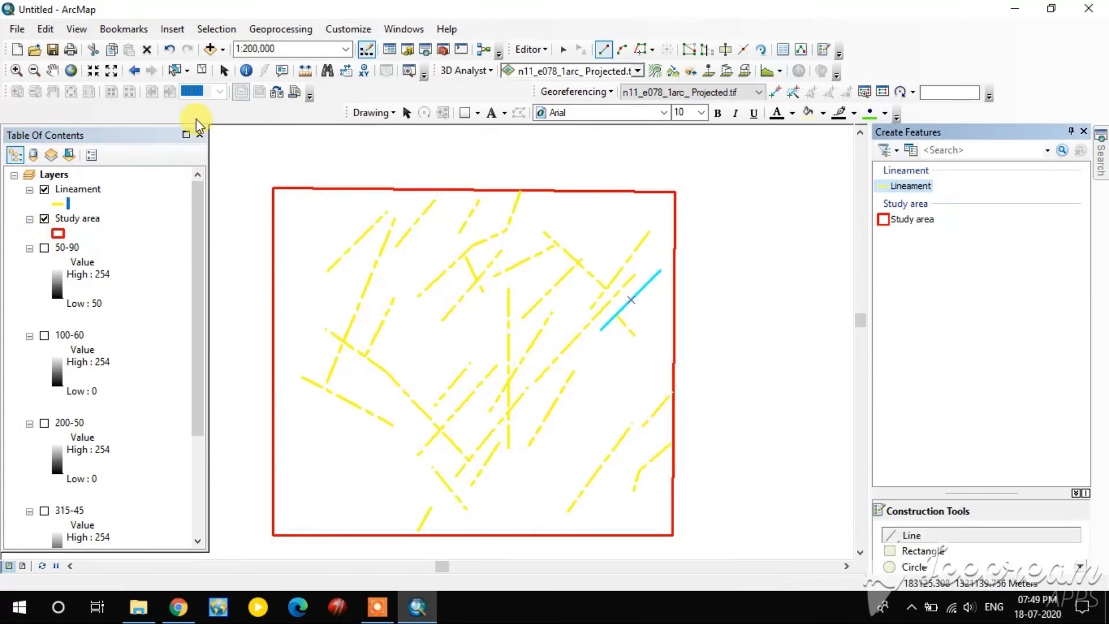
left_click(201, 71)
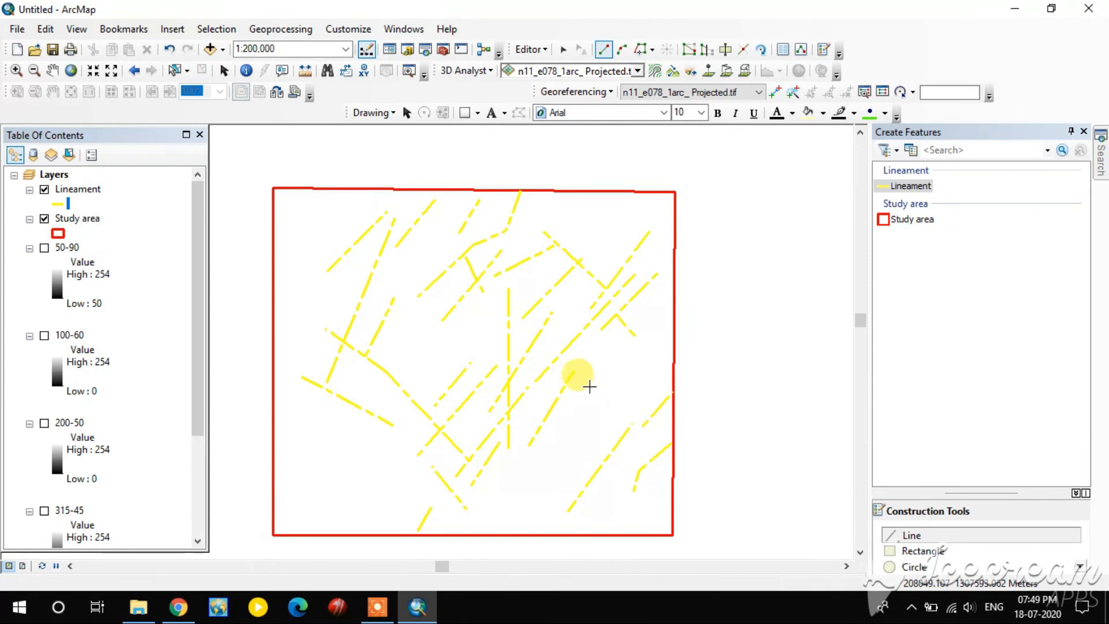
scroll(50, 497, "down", 5)
left_click(44, 437)
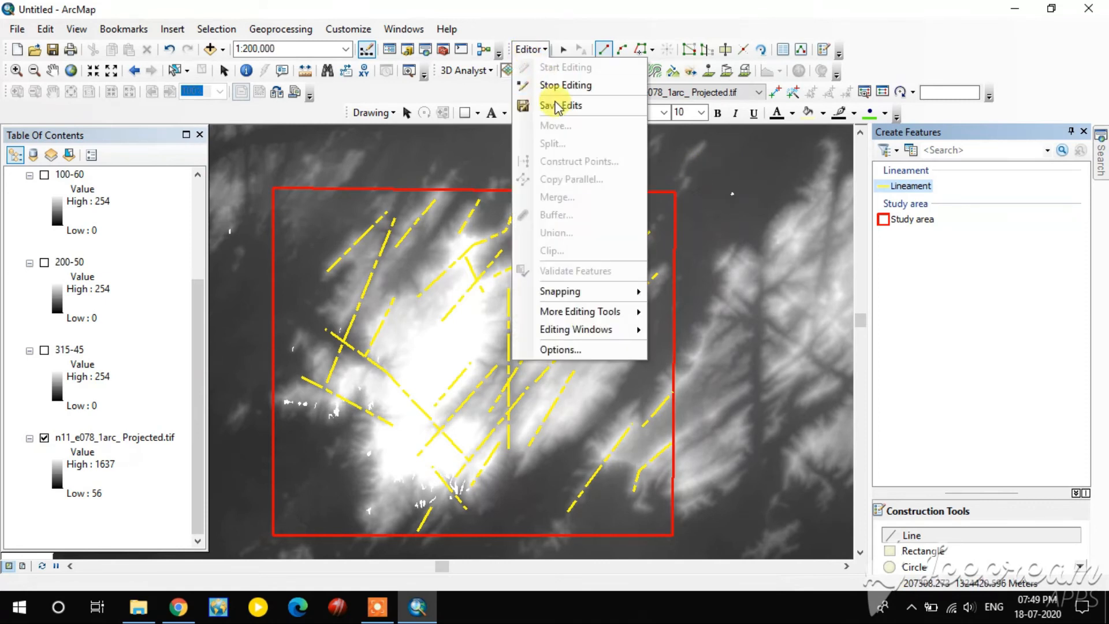
Save the lineament edits and end the edit session, closing the feature creation window
left_click(560, 105)
left_click(534, 50)
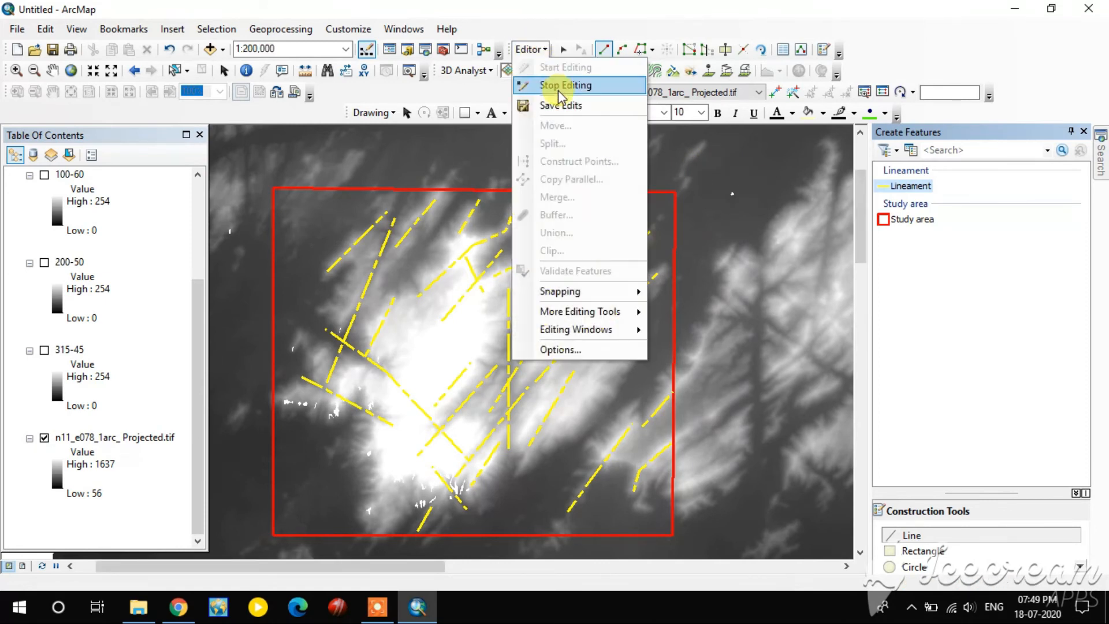
left_click(558, 84)
left_click(1084, 132)
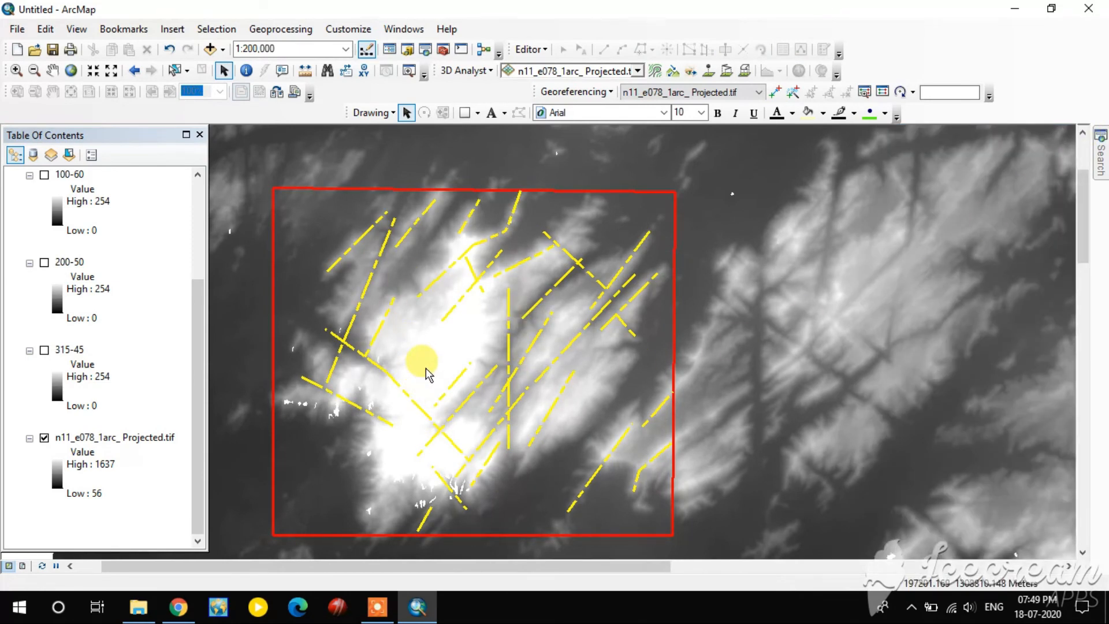
Open the Line Density tool from the Density toolset of the Spatial Analyst Tools
left_click_drag(438, 391, 456, 361)
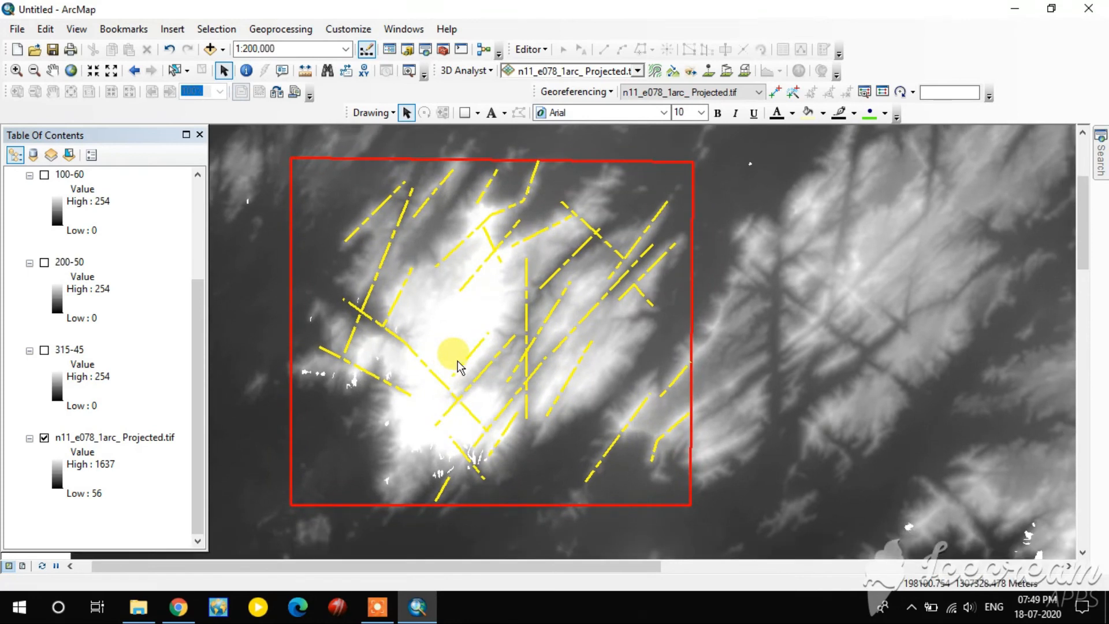
left_click(442, 51)
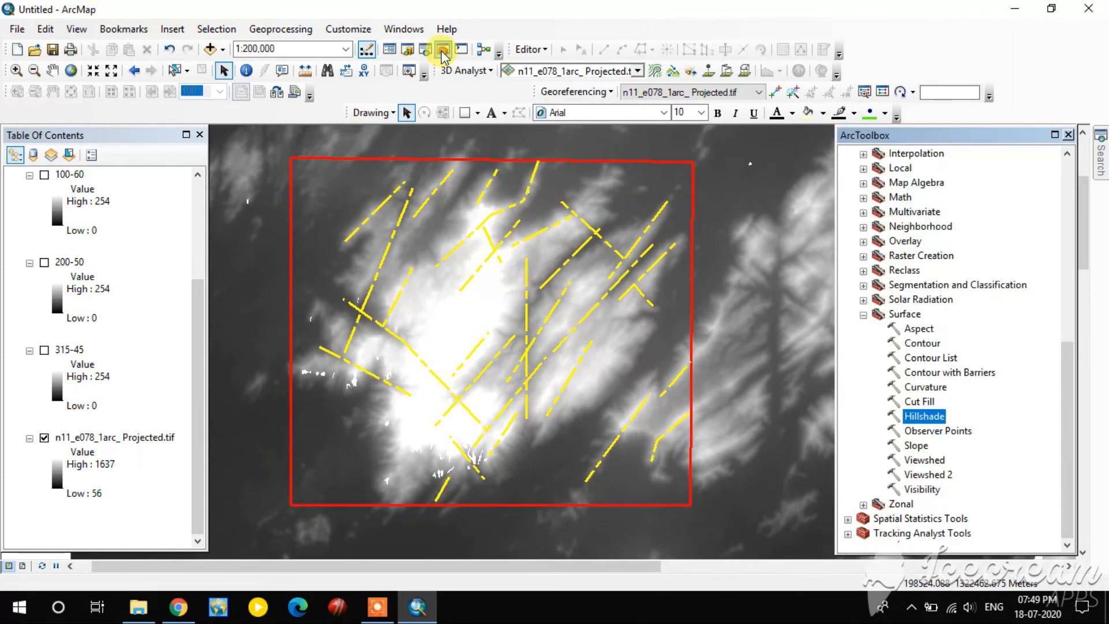
left_click(864, 316)
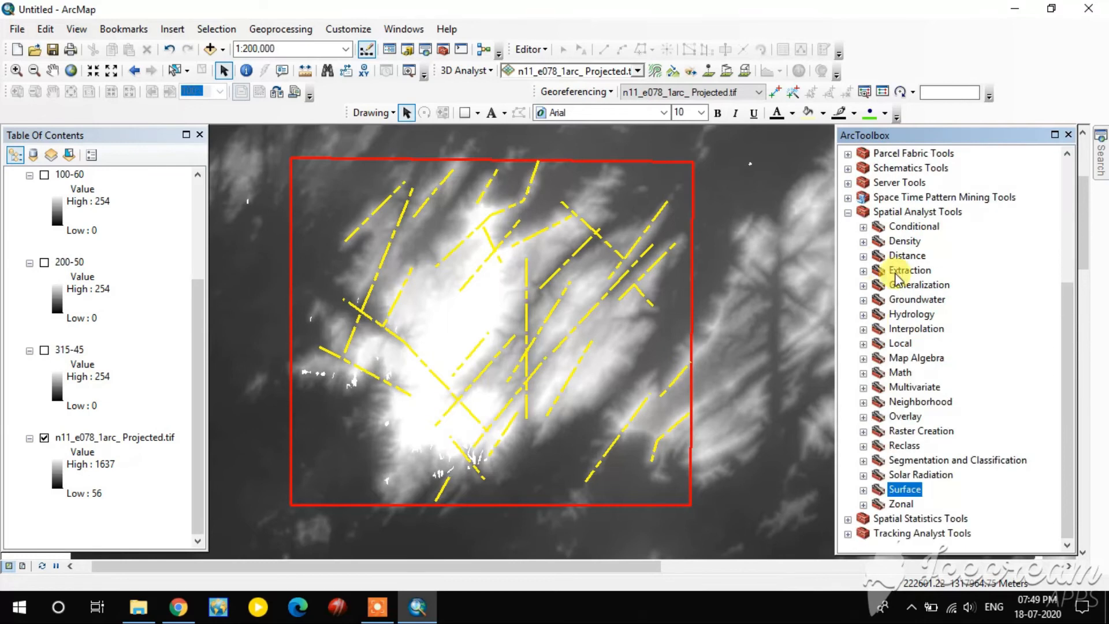
left_click(860, 213)
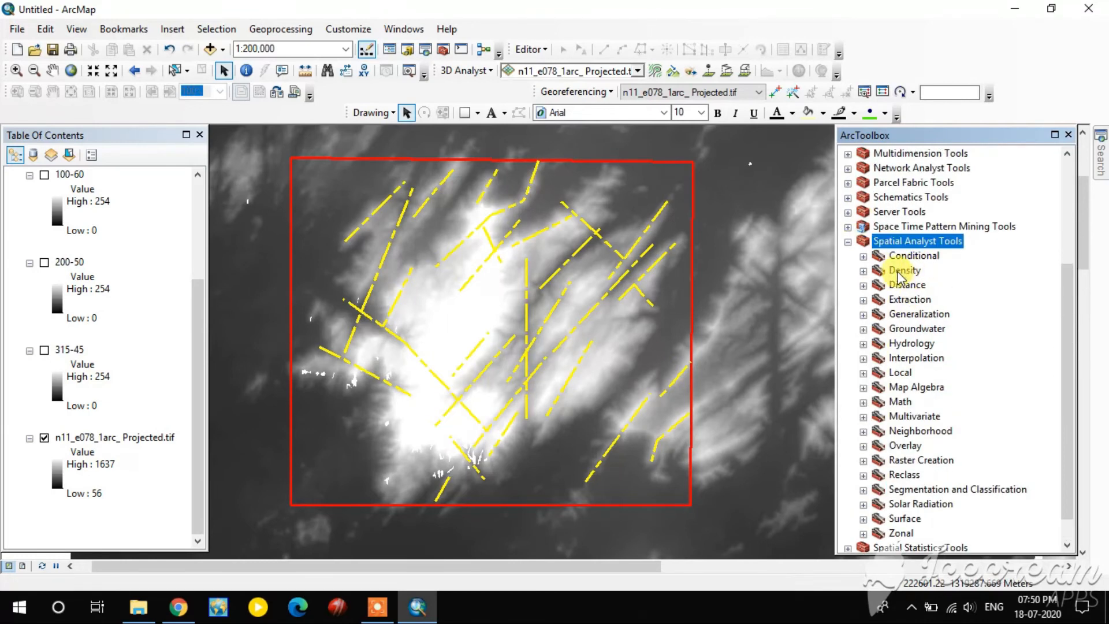
left_click(899, 271)
double_click(901, 272)
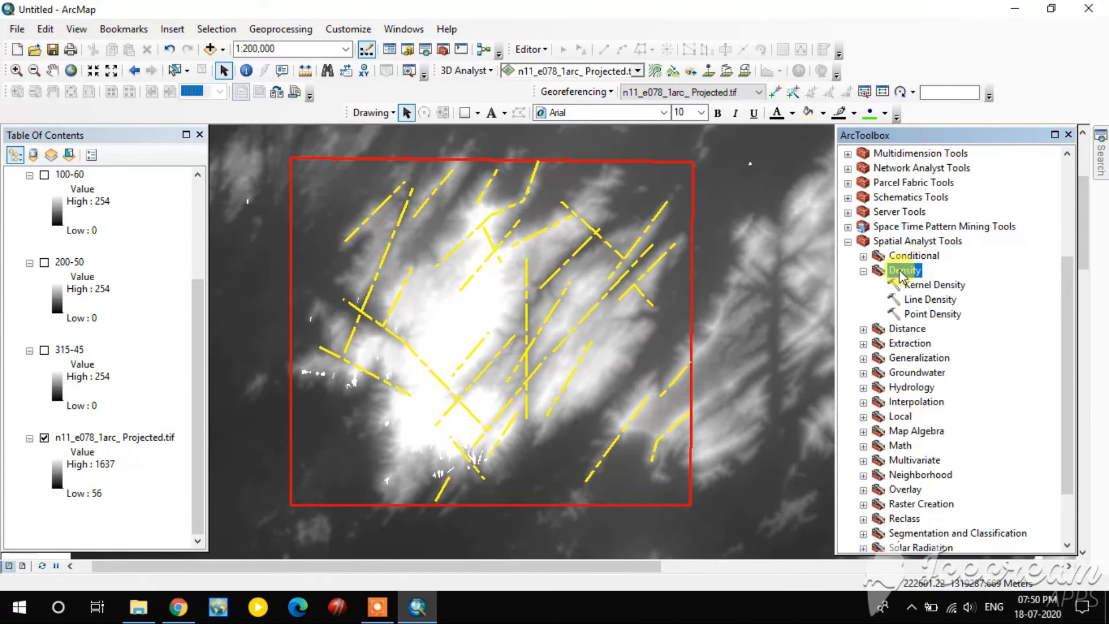
left_click(936, 301)
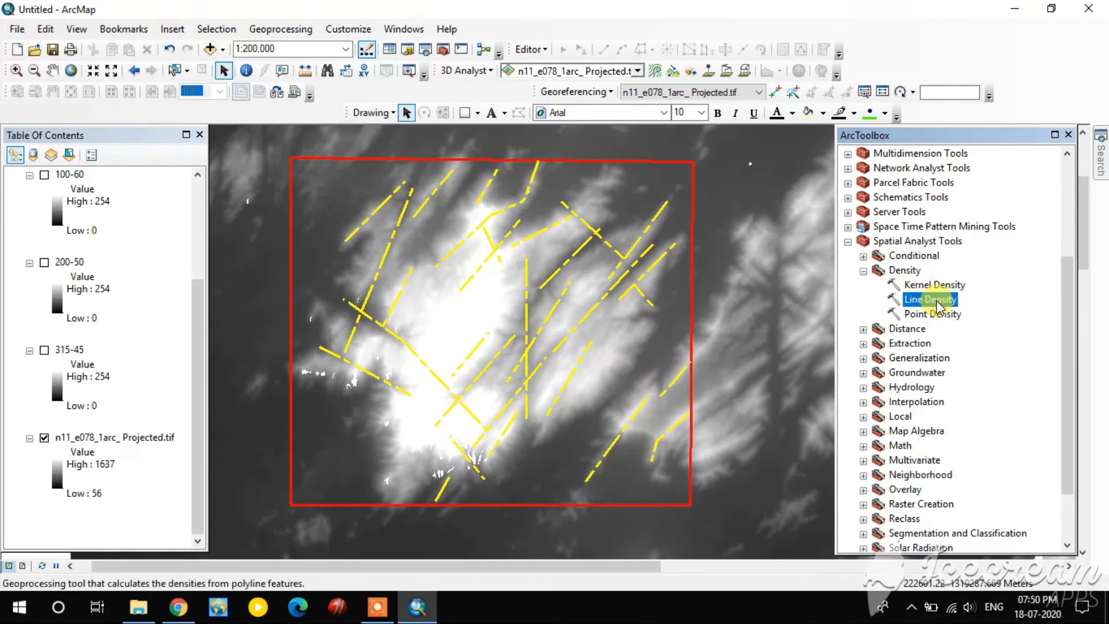
double_click(937, 302)
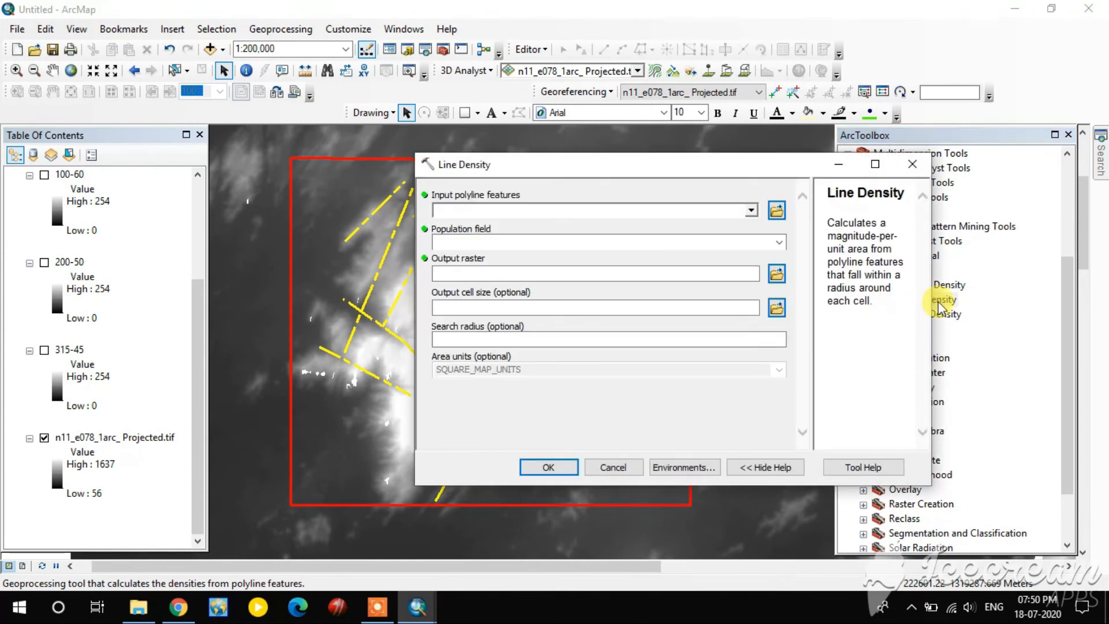
Set Lineament as the input polyline features for Line Density, with the population field left at NONE
left_click(753, 210)
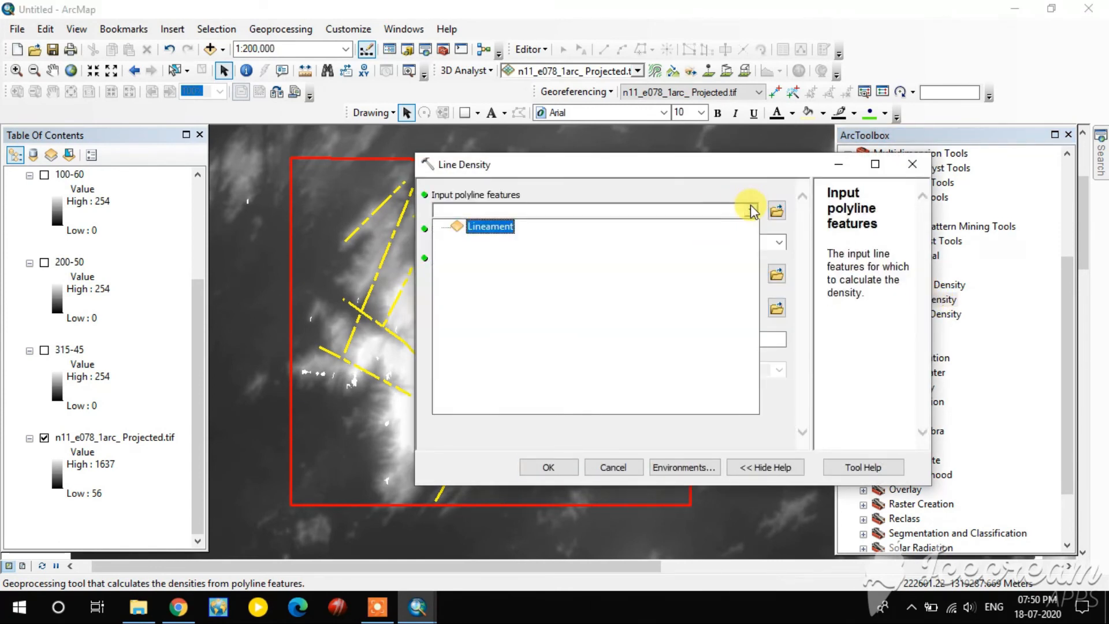
left_click(567, 188)
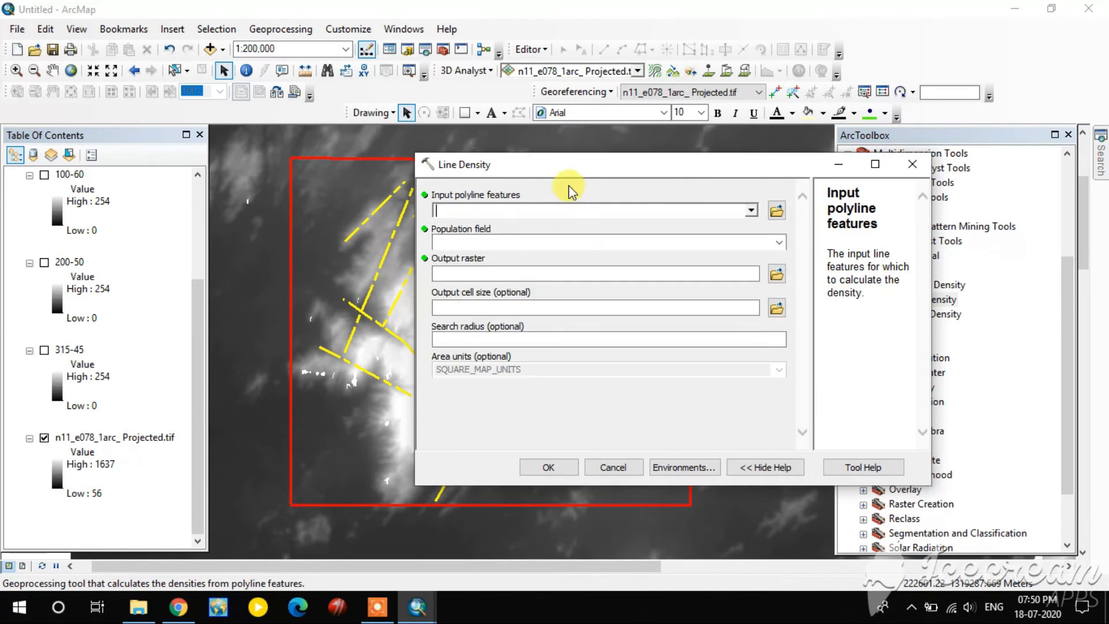
left_click(751, 210)
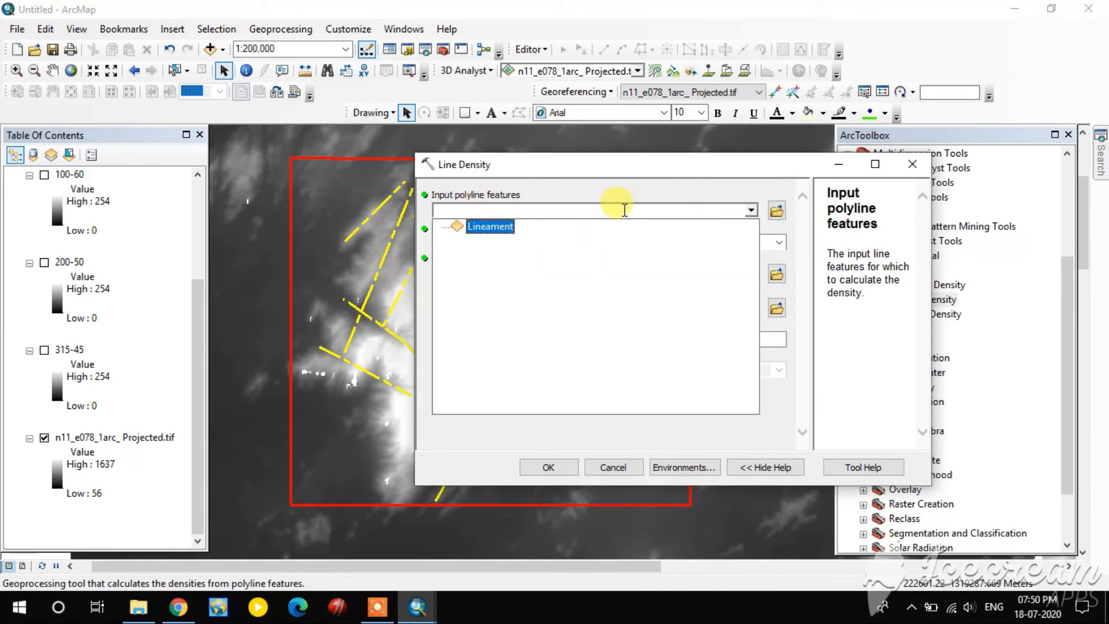
left_click(490, 227)
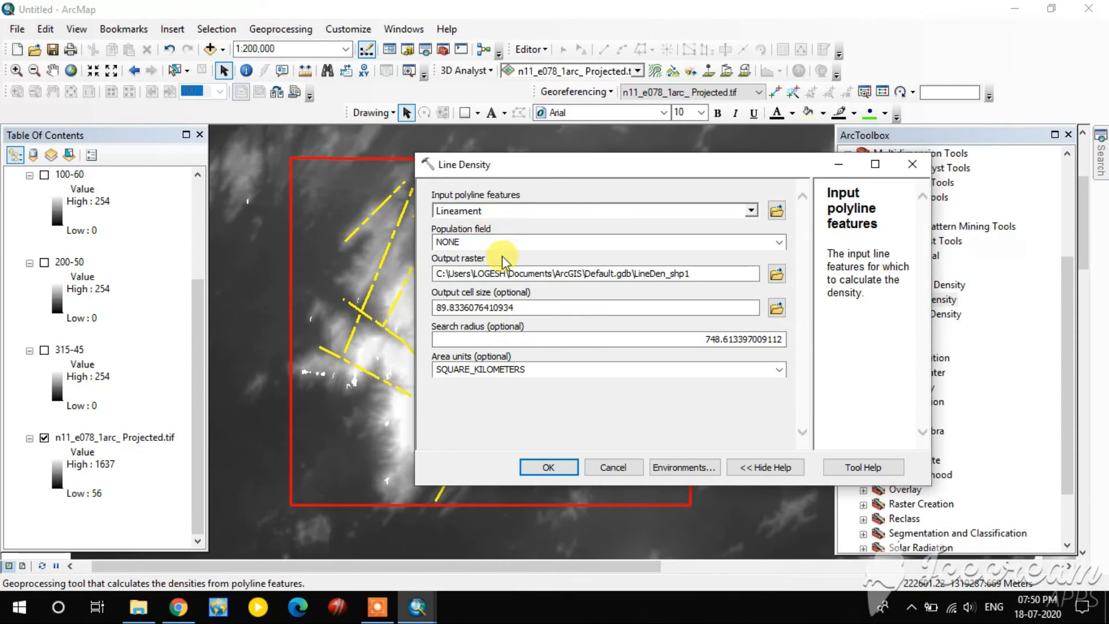
left_click(787, 245)
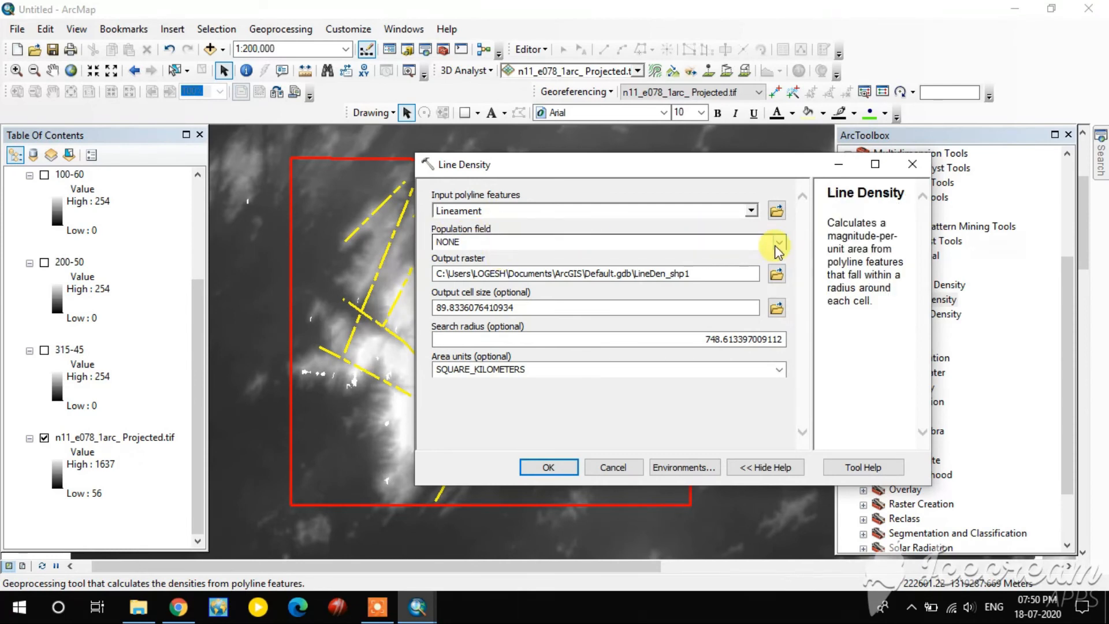
left_click(778, 242)
left_click(766, 257)
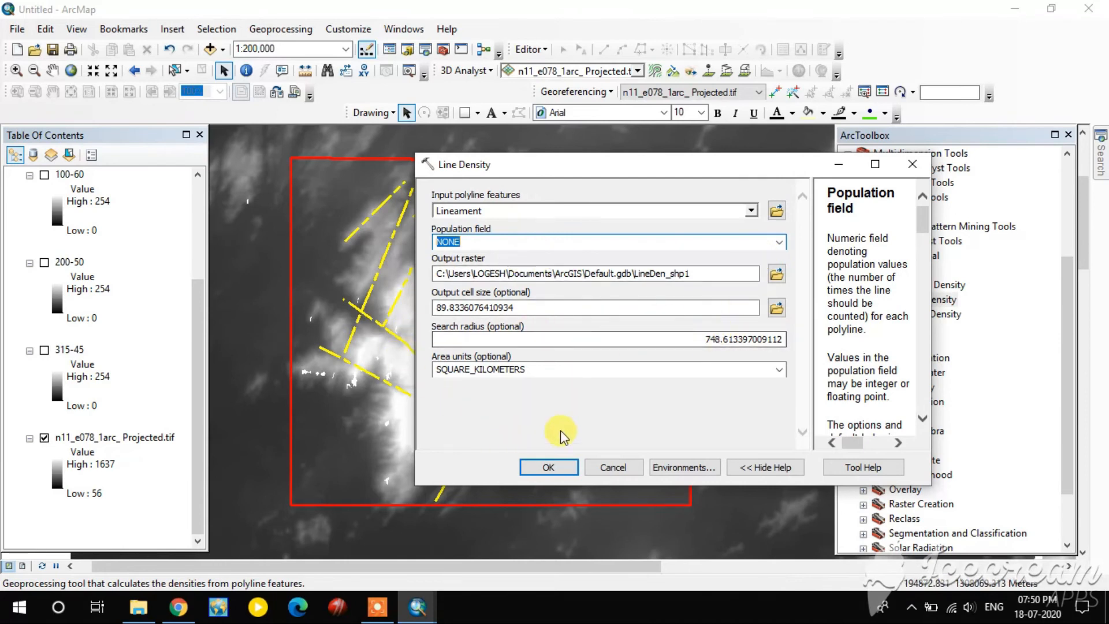
In the Line Density environment settings, set the processing extent to the same as layer Study area
left_click(686, 466)
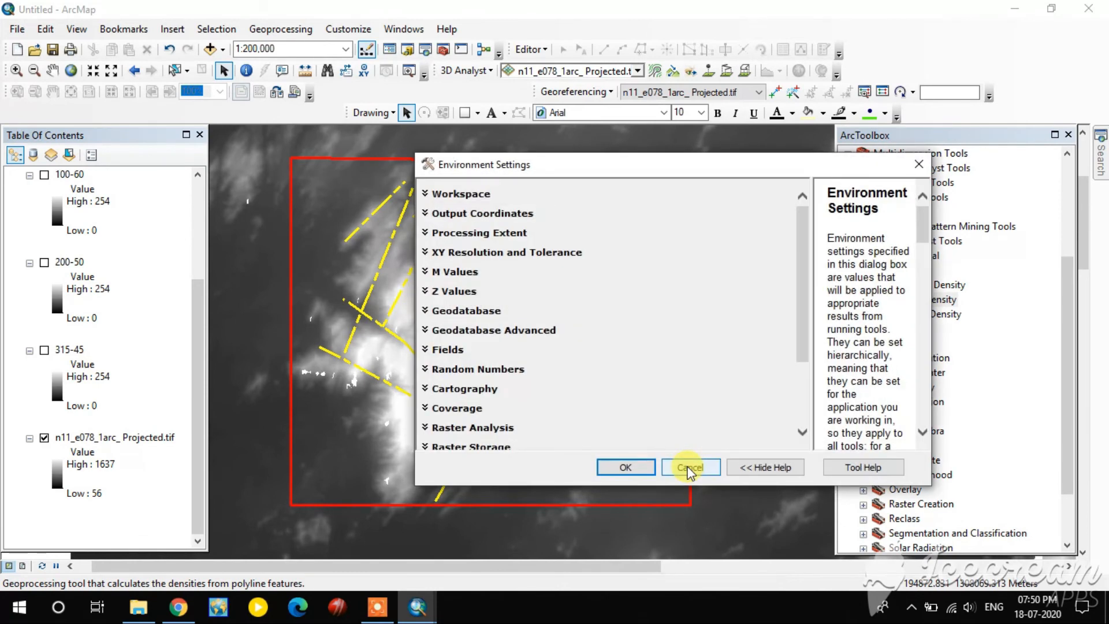
left_click(446, 234)
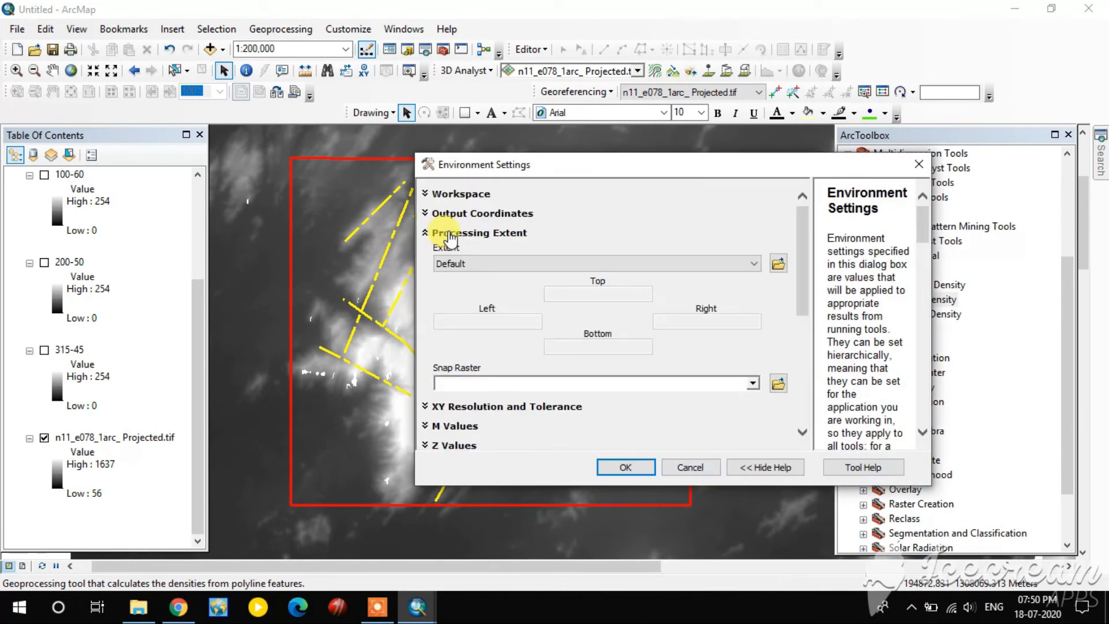
left_click(496, 263)
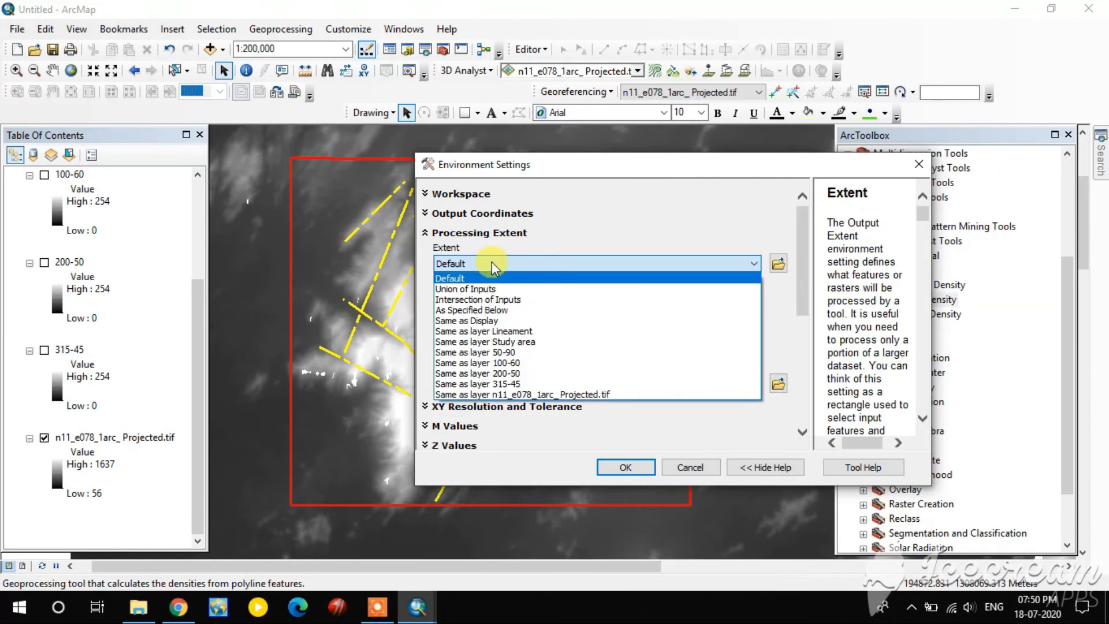
left_click(519, 342)
Set the Raster Analysis mask to Study area in the environment settings
left_click_drag(802, 253, 798, 346)
left_click(483, 344)
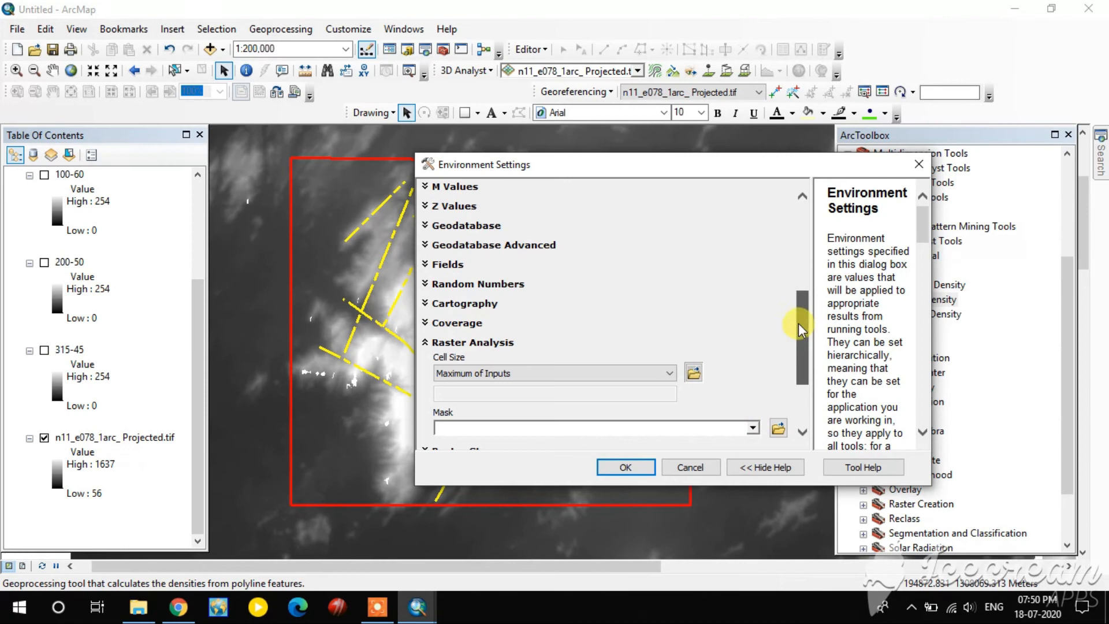
left_click_drag(798, 323, 798, 371)
left_click(753, 321)
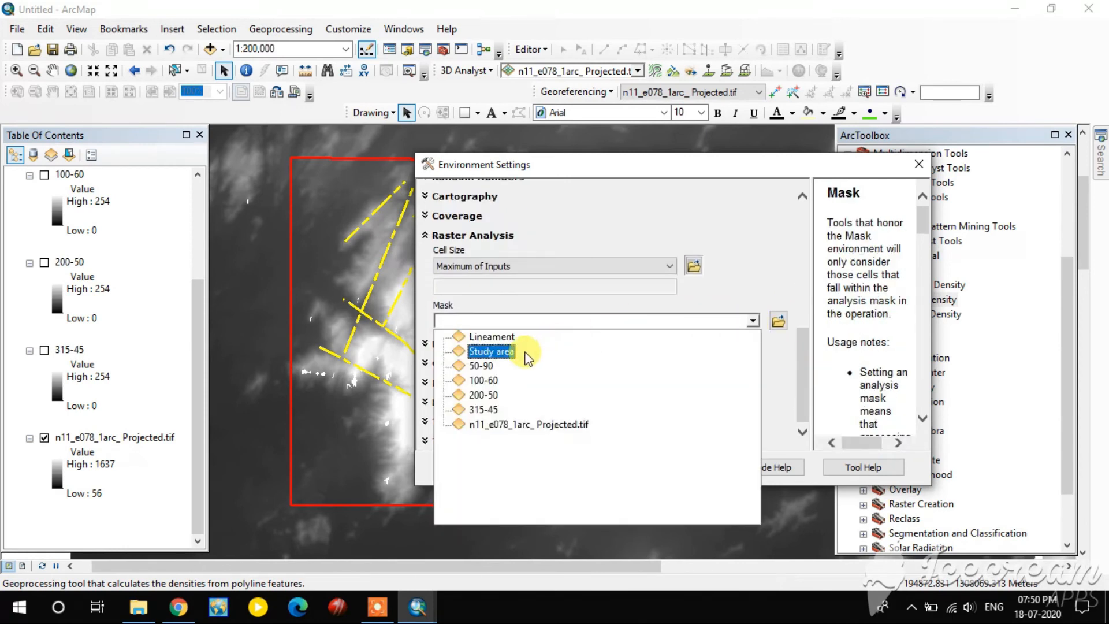
left_click(500, 351)
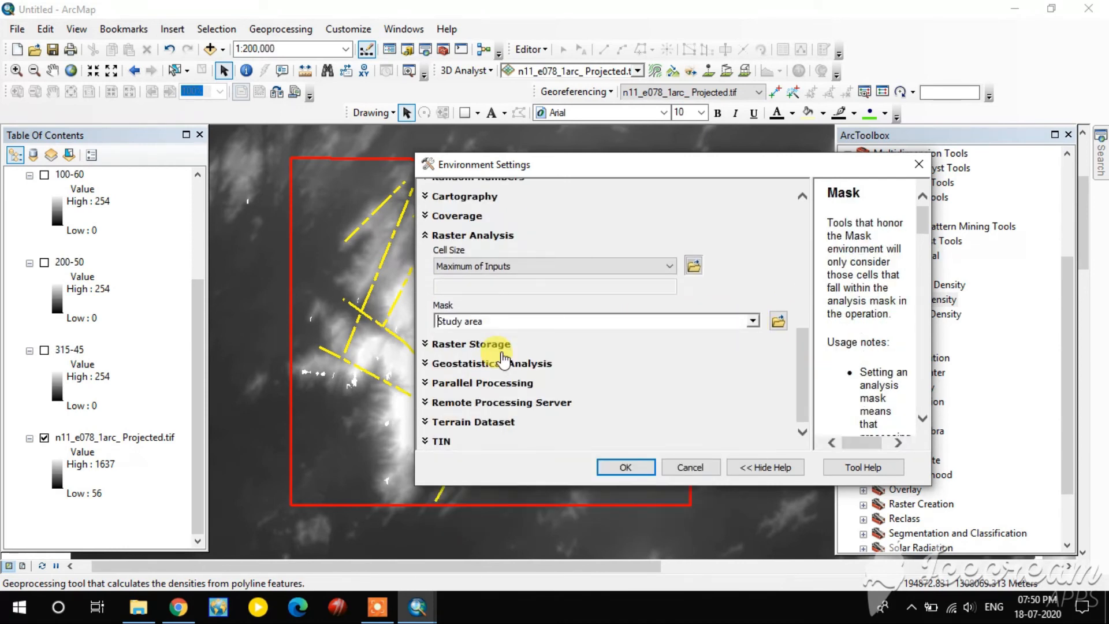
Accept the environment settings and run Line Density with output raster LineDen_shp1 and area units SQUARE_KILOMETERS
left_click(616, 467)
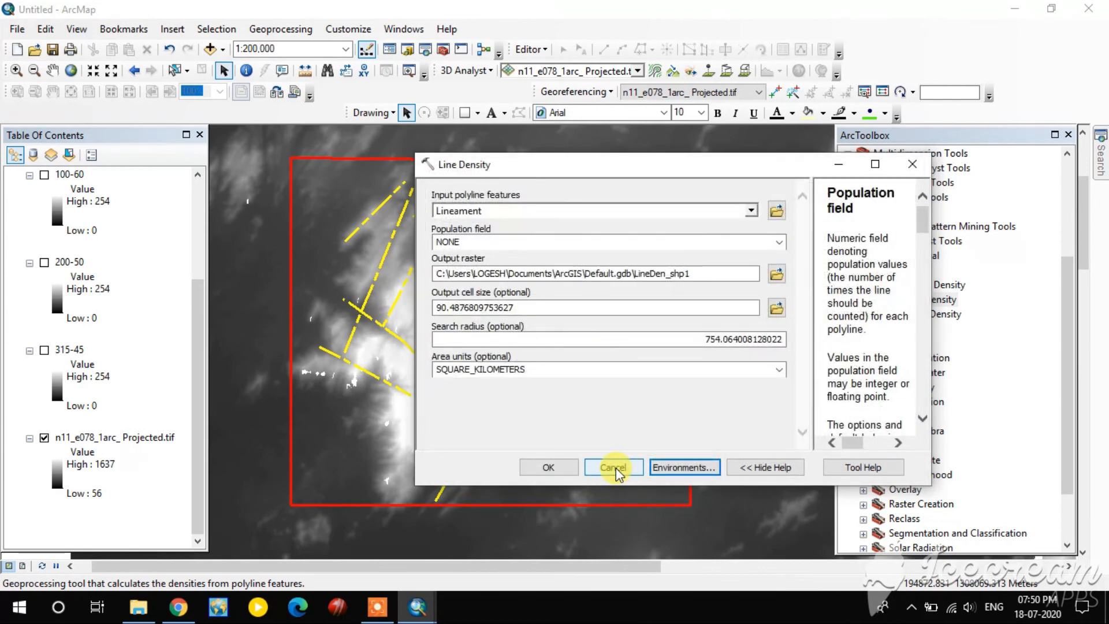
left_click(548, 467)
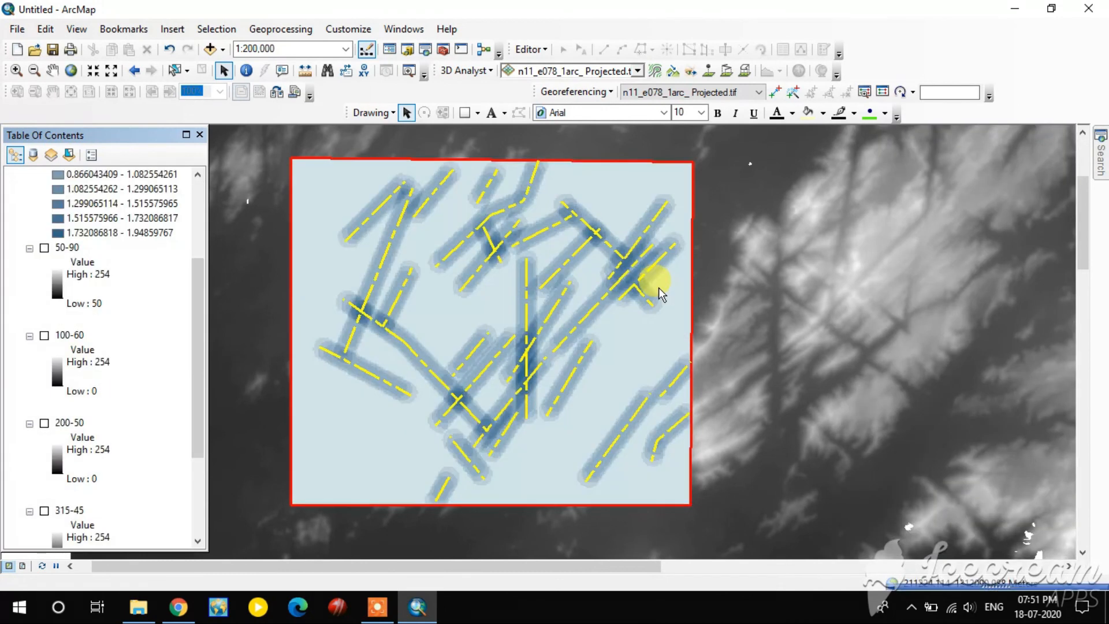
Hide the Study area and n11_e078_1arc_ Projected.tif layers, leaving only the lineaments over the density raster
scroll(113, 283, "up", 4)
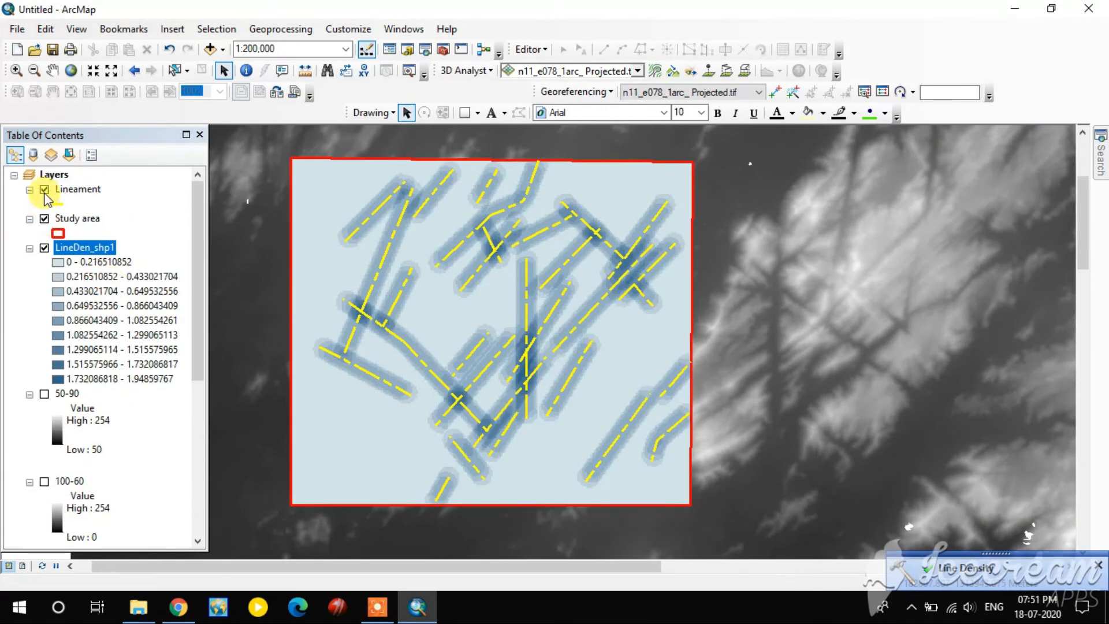
left_click(44, 219)
scroll(43, 252, "down", 5)
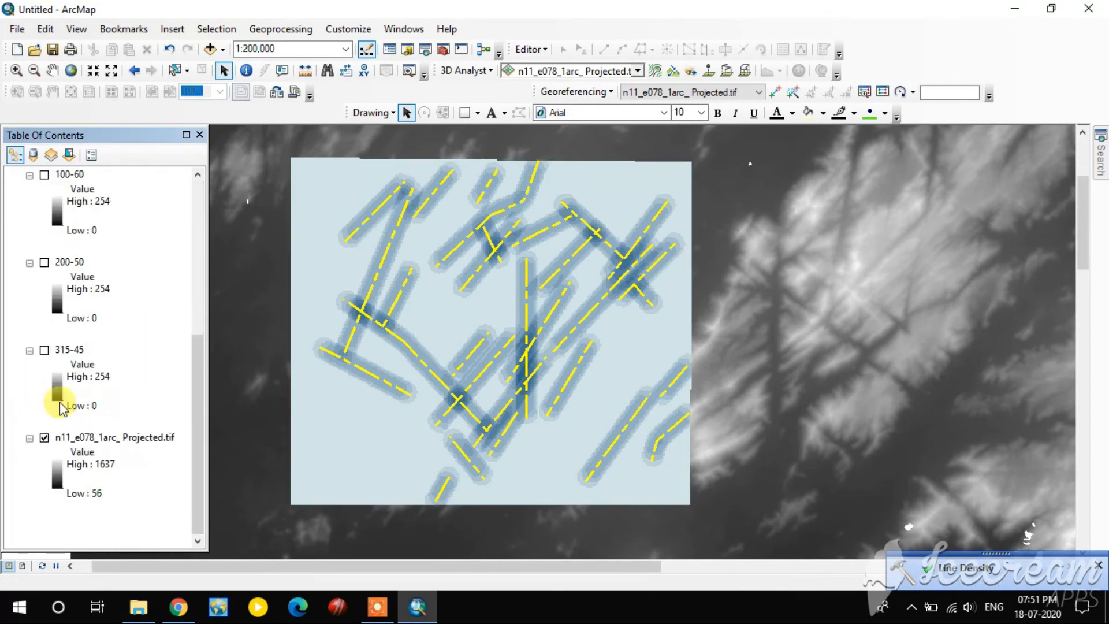
left_click(44, 438)
left_click_drag(425, 292, 542, 298)
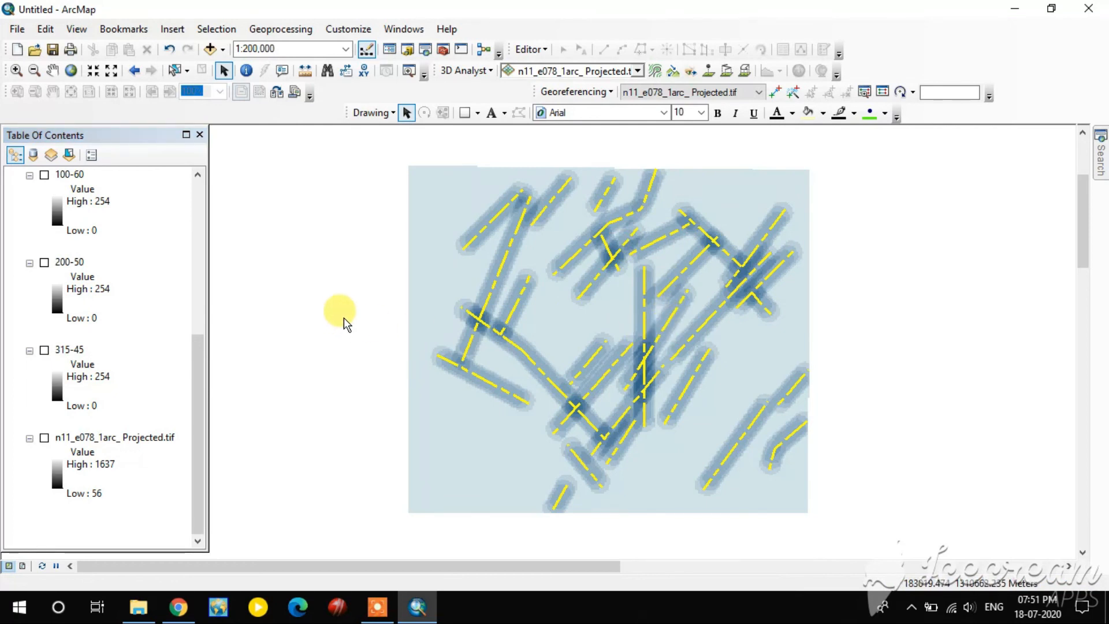
Apply a multicolor spectrum color ramp running from gray through green and blue to red to the classified LineDen_shp1 raster
scroll(95, 282, "up", 5)
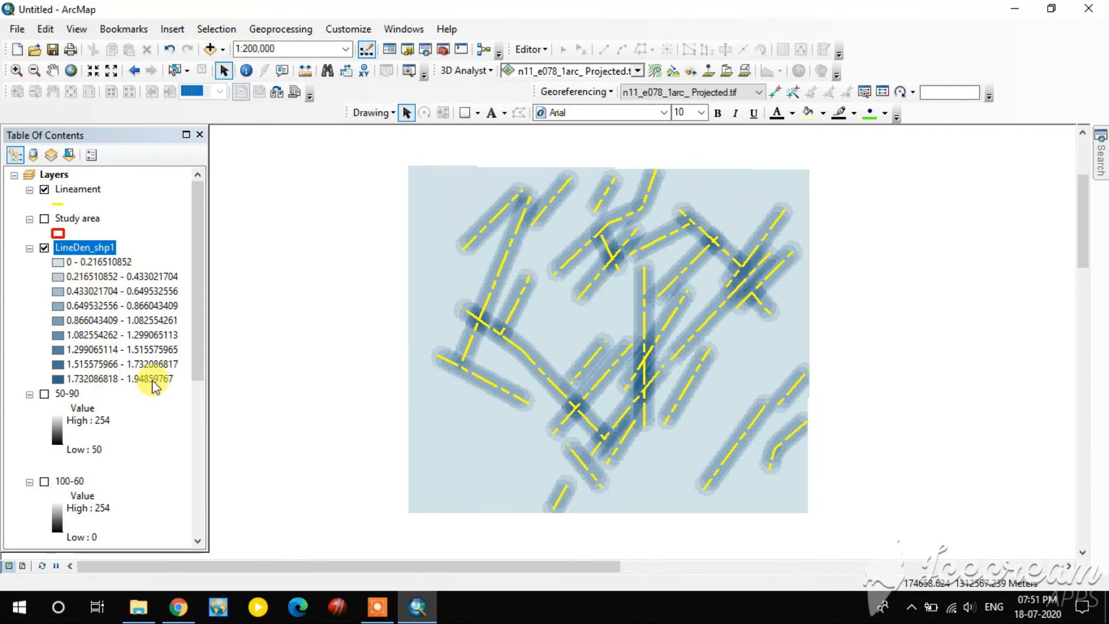
right_click(91, 249)
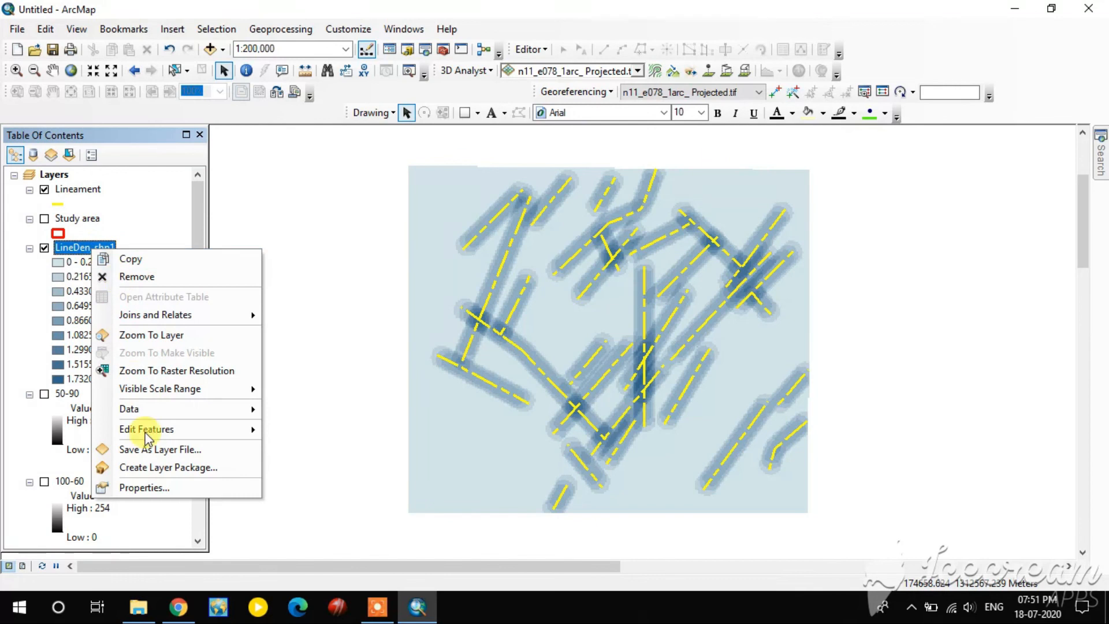
left_click(145, 487)
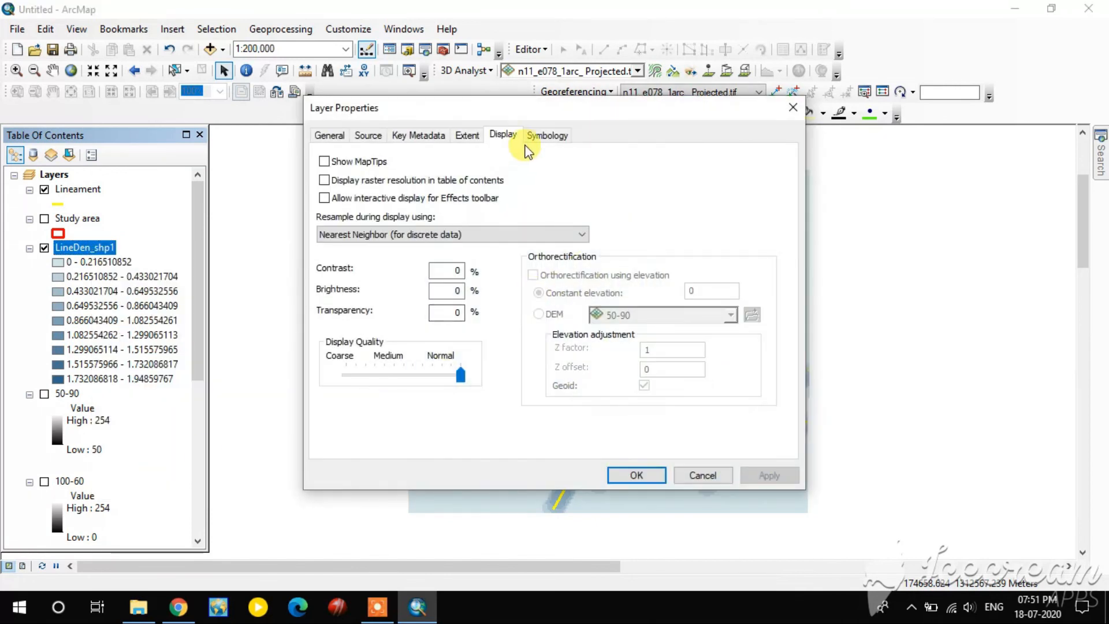
left_click(553, 134)
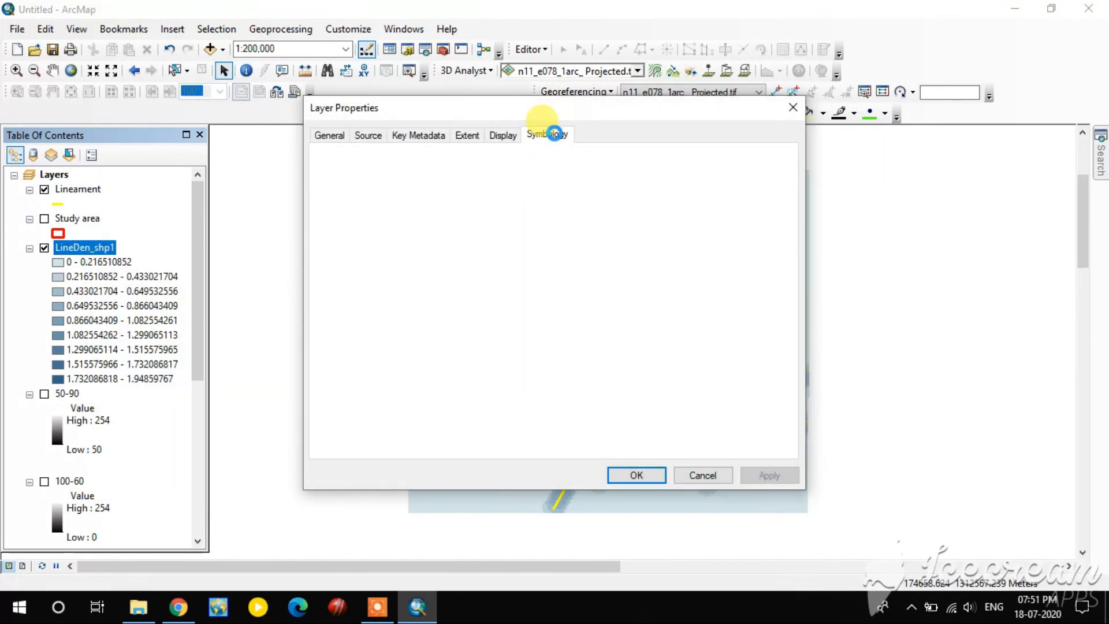
left_click(645, 265)
scroll(653, 307, "up", 5)
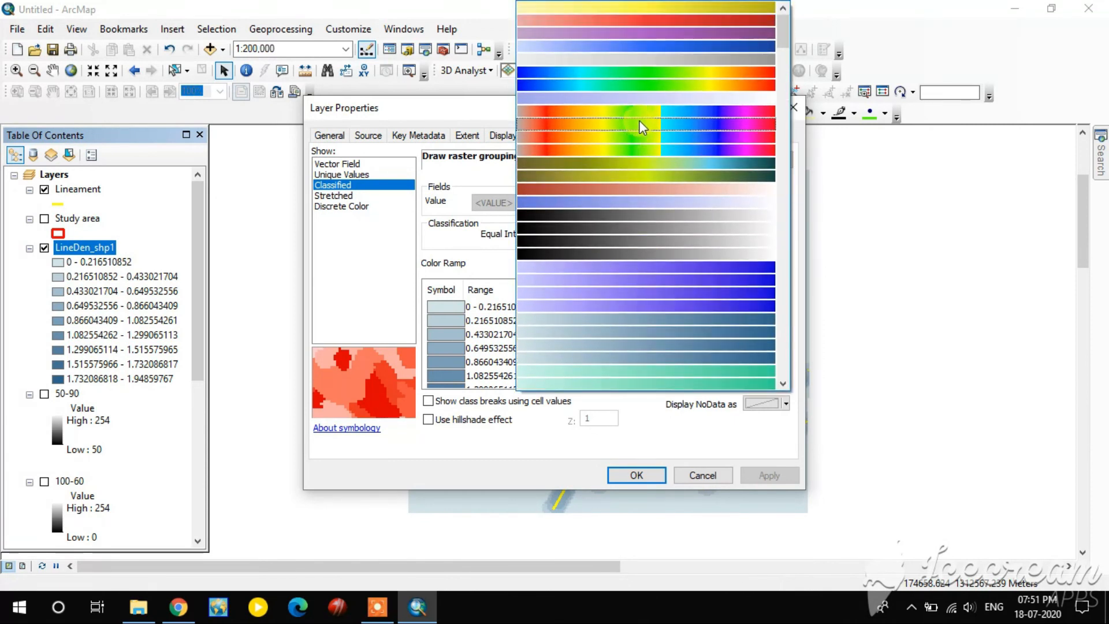
left_click(640, 127)
left_click(765, 475)
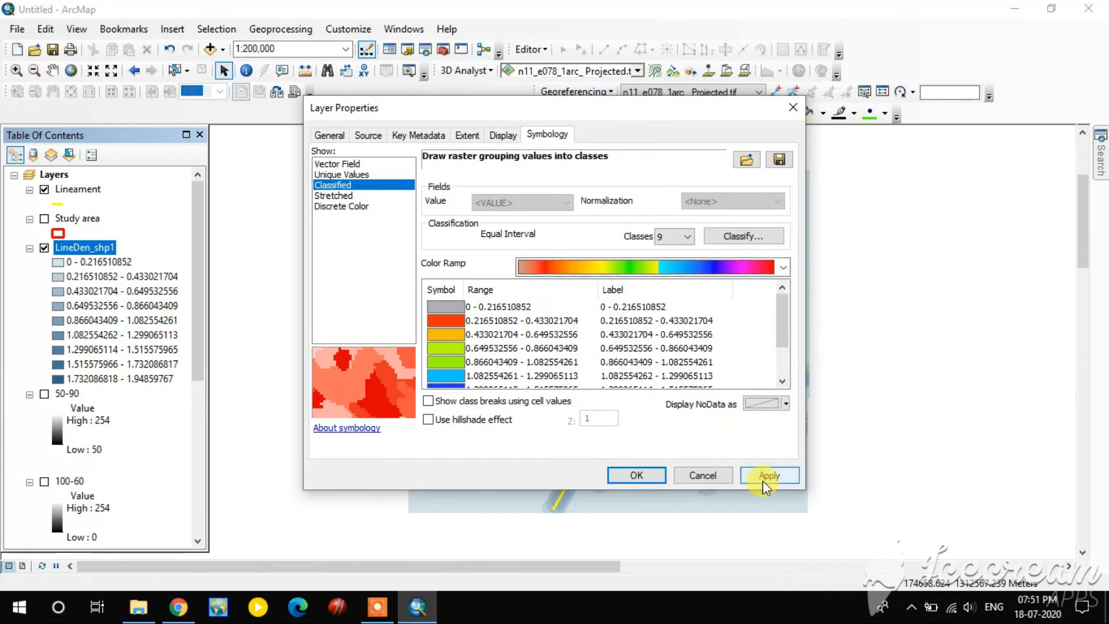
left_click(661, 482)
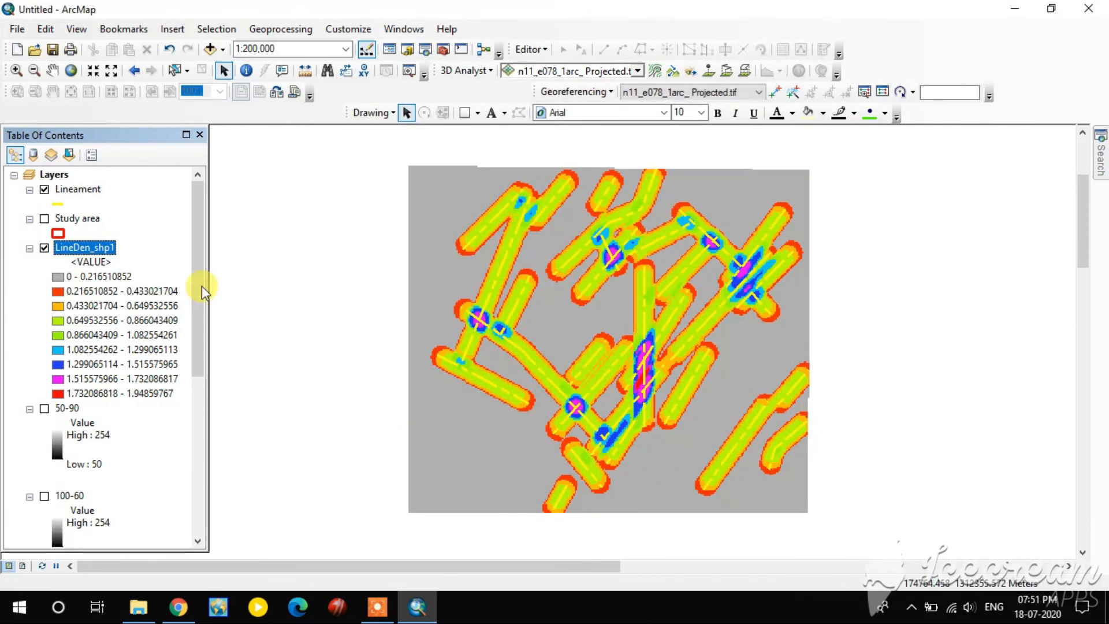
Show the Study area outline and the 315-45 hillshade as backdrop, with the n11_e078_1arc_ Projected.tif layer hidden
left_click(46, 219)
left_click(44, 219)
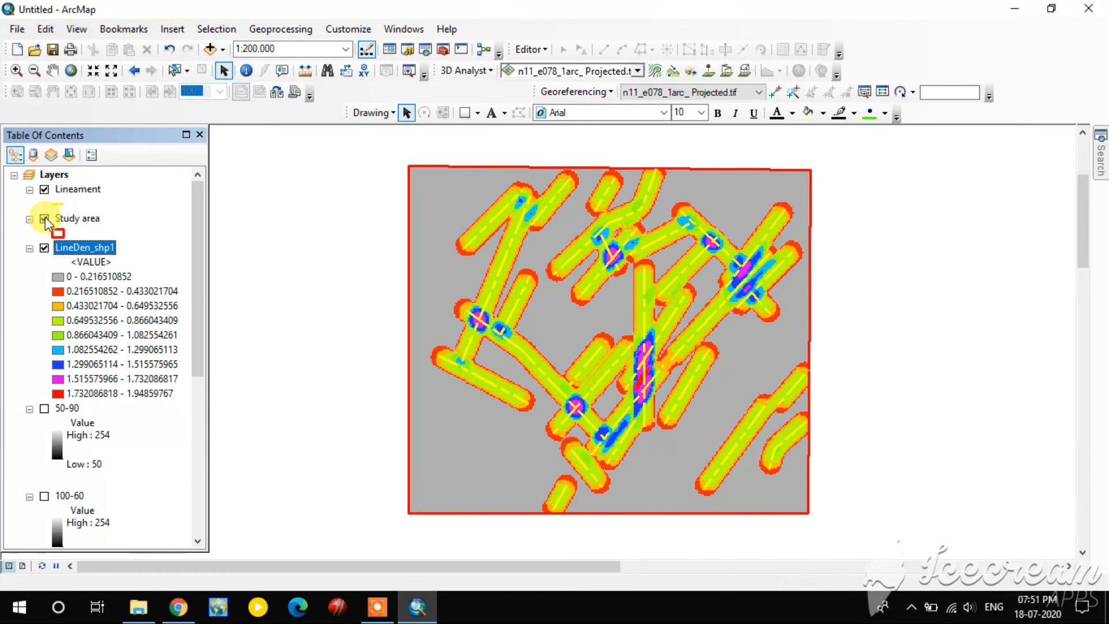
scroll(73, 321, "down", 5)
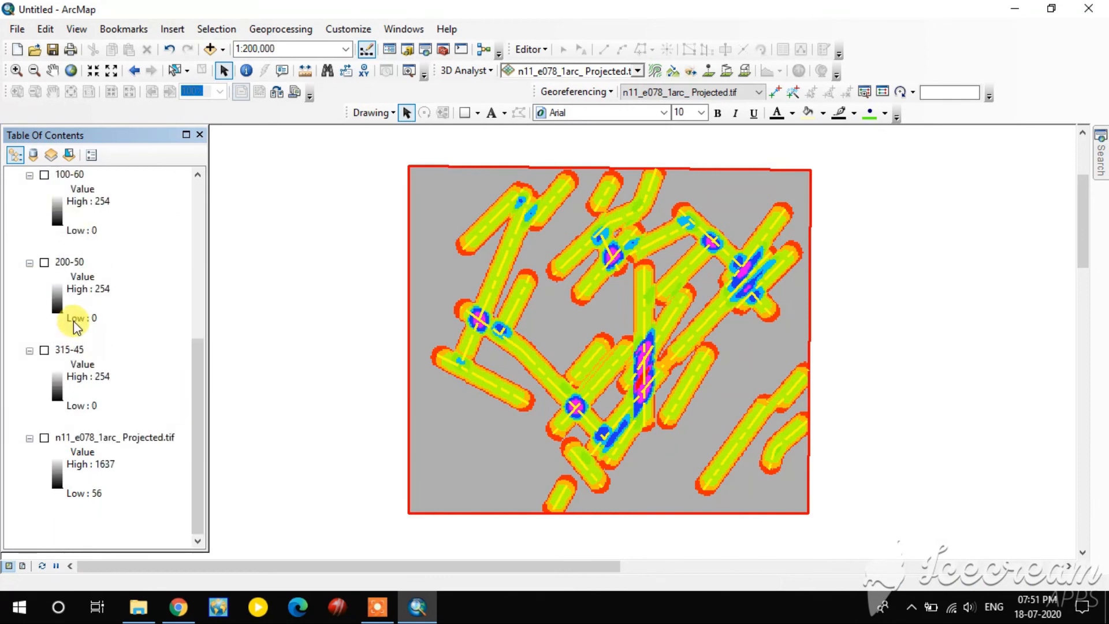
left_click(44, 438)
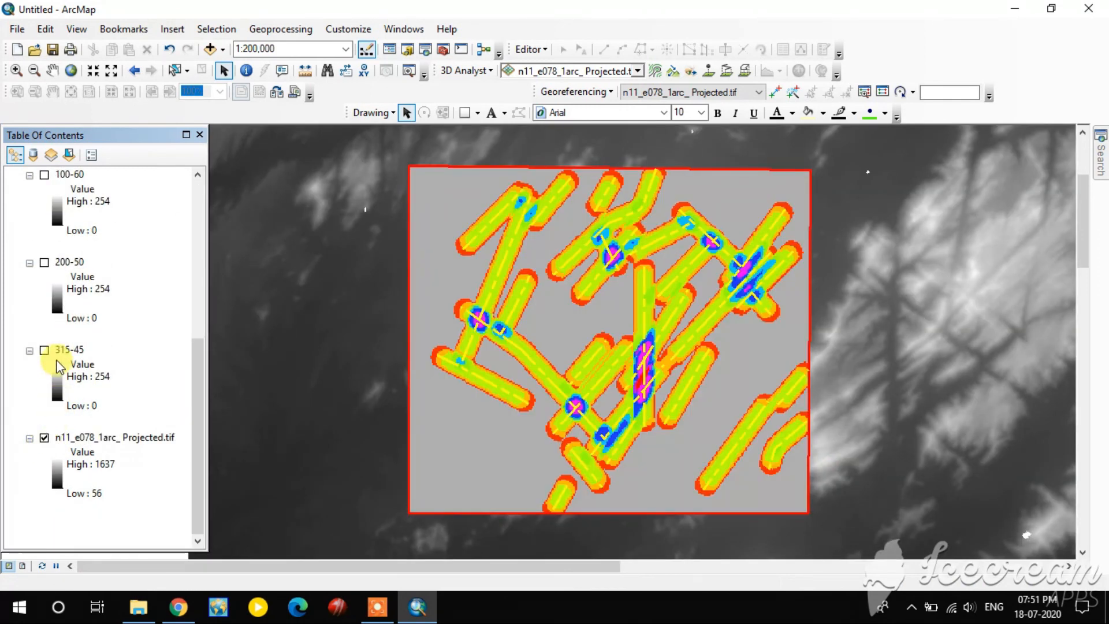
left_click(45, 350)
left_click(44, 437)
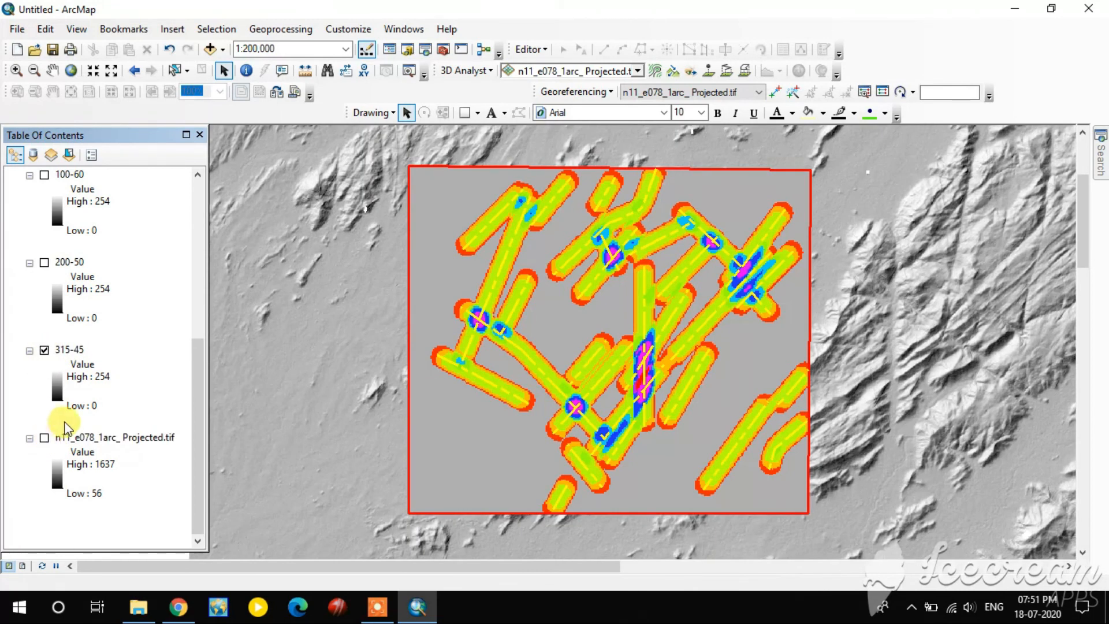
left_click_drag(670, 324, 600, 330)
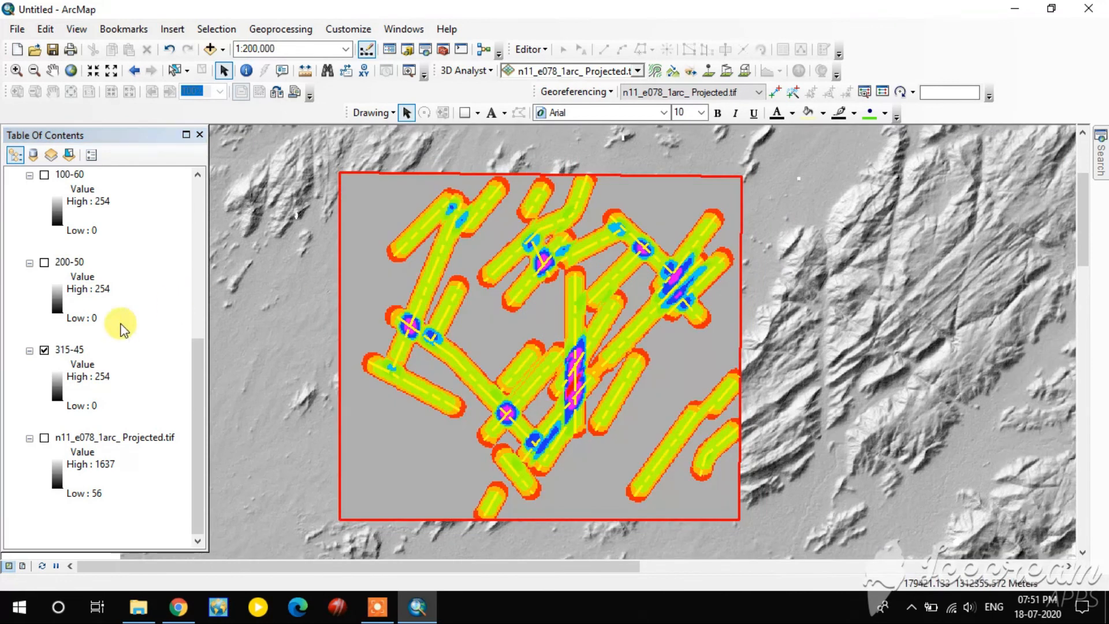
Change the Lineament layer's line symbol color to magenta pink
scroll(121, 327, "up", 8)
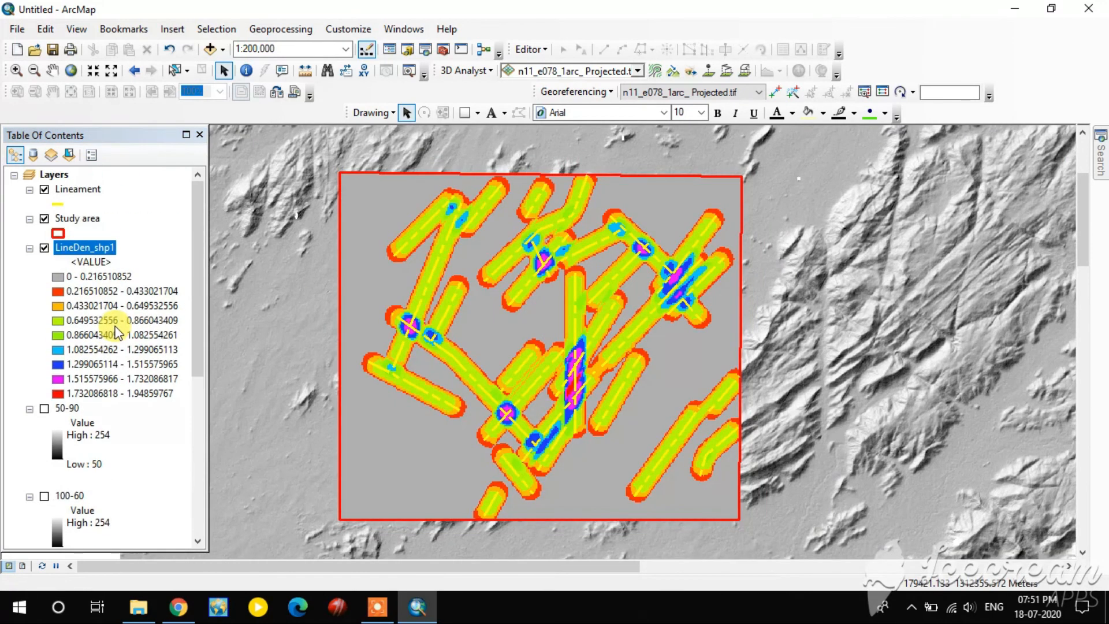
left_click(57, 203)
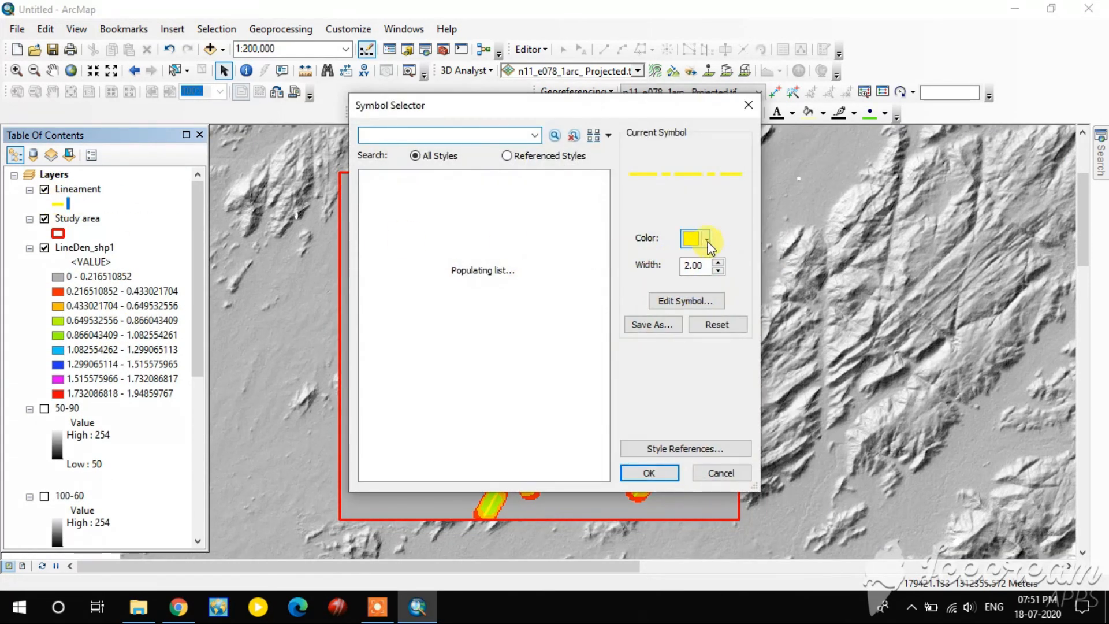
left_click(708, 242)
left_click(848, 301)
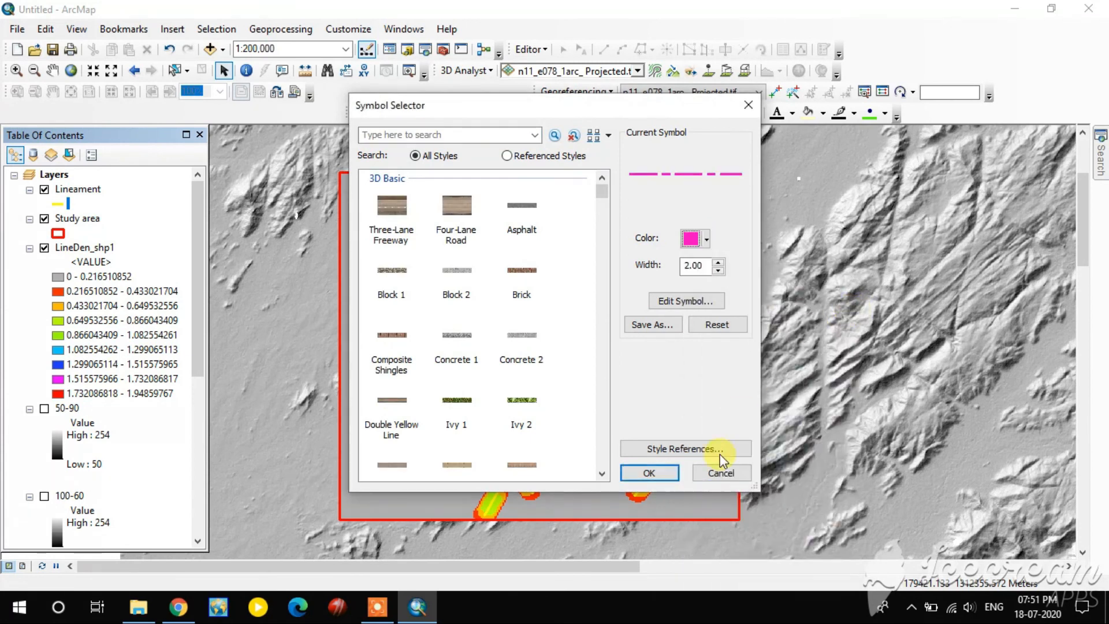
left_click(663, 478)
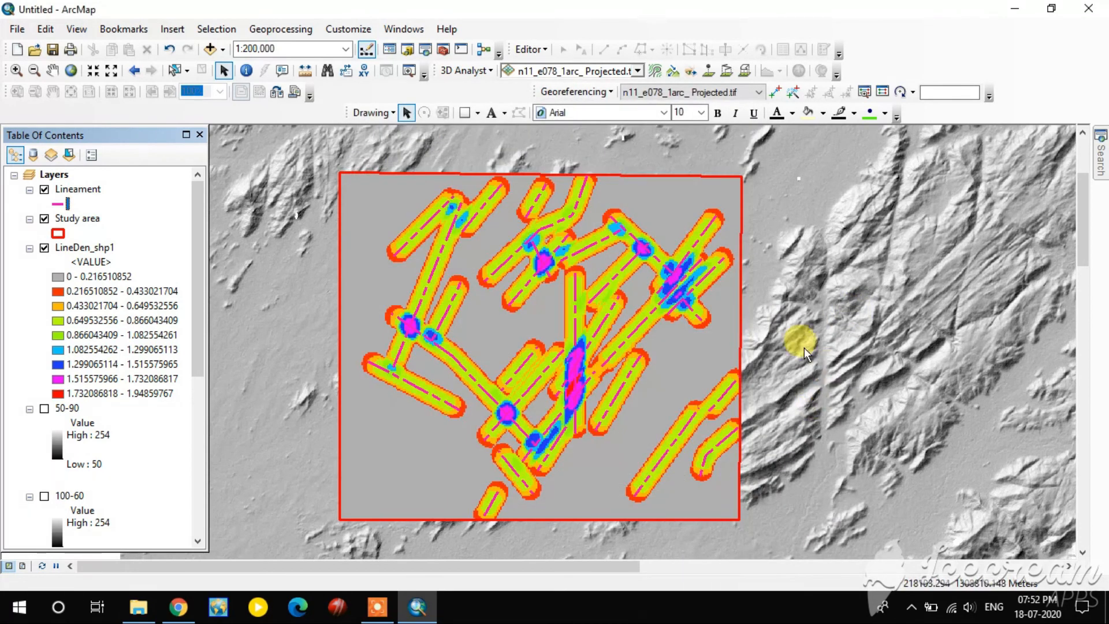